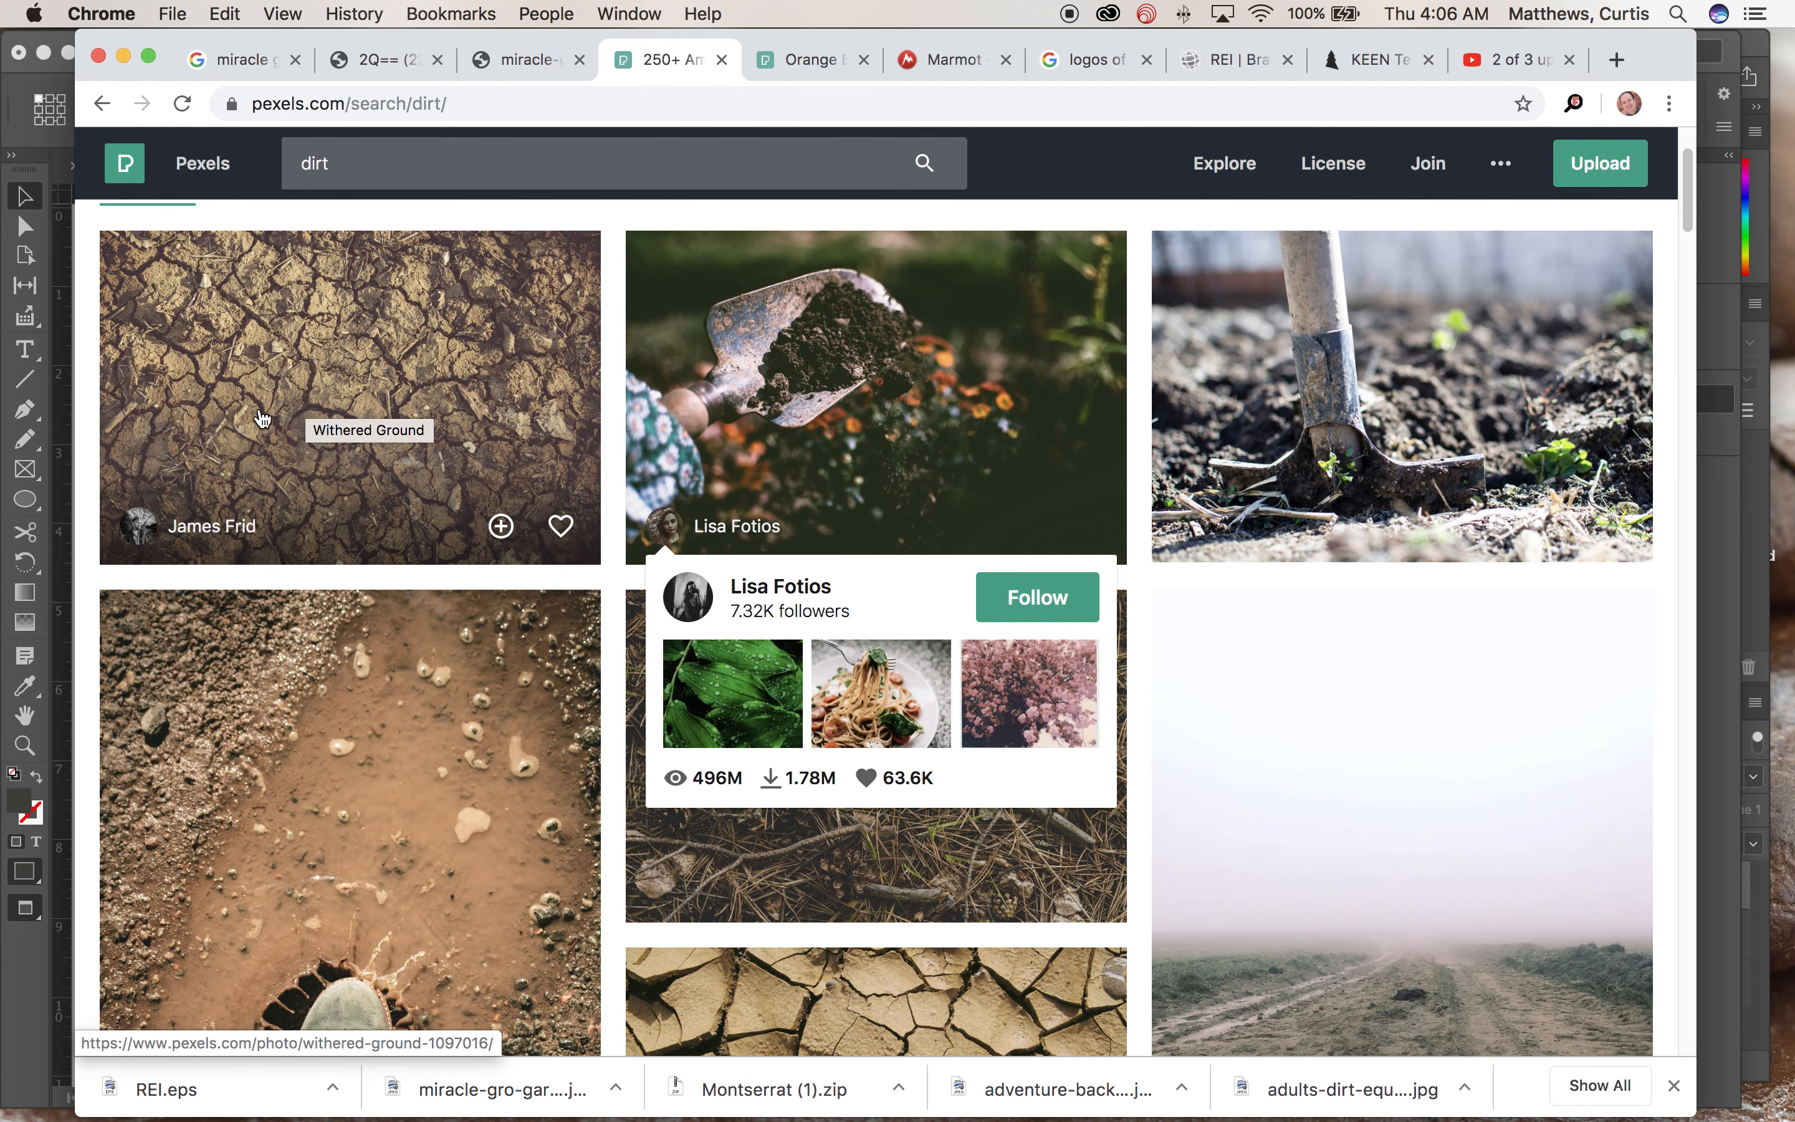
# Browse the dirt photo results and open the photo of men riding horses on a dirt track.
pyautogui.scroll(-10, 395, 671)
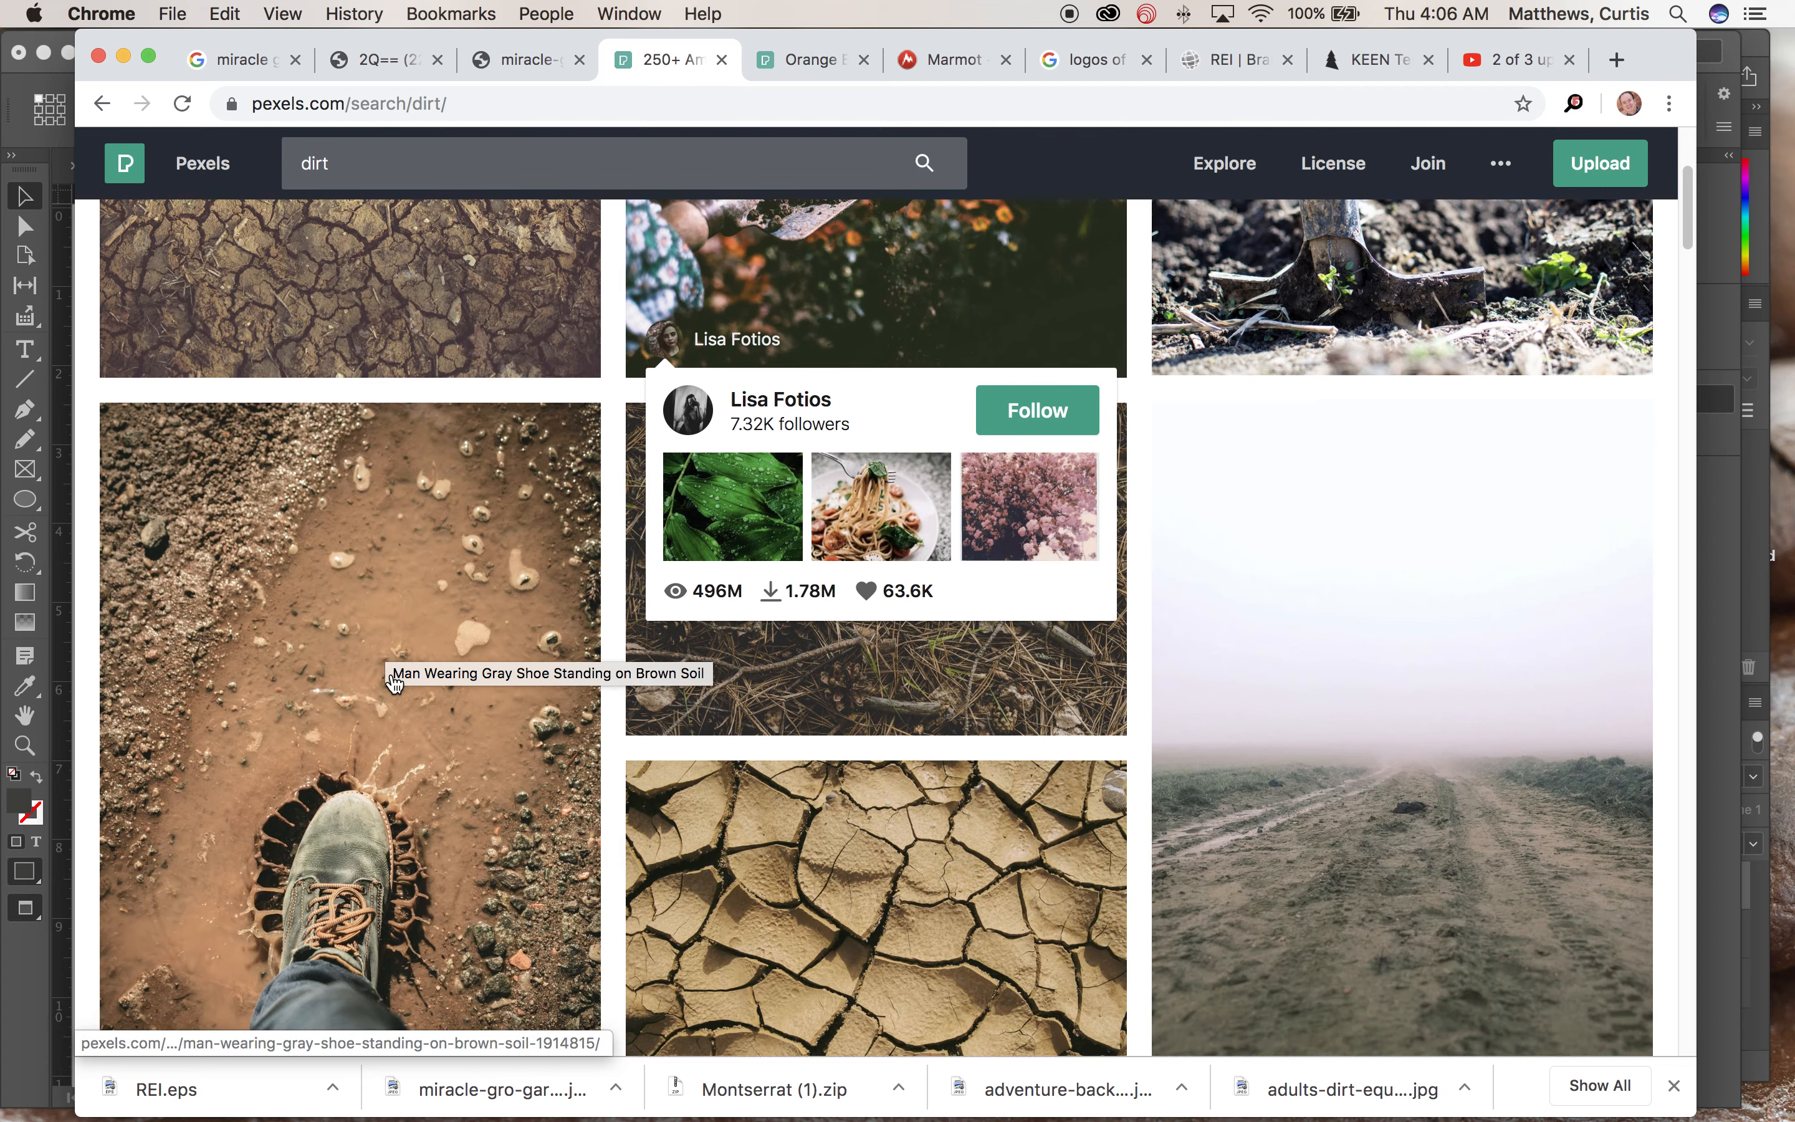
pyautogui.scroll(-15, 396, 683)
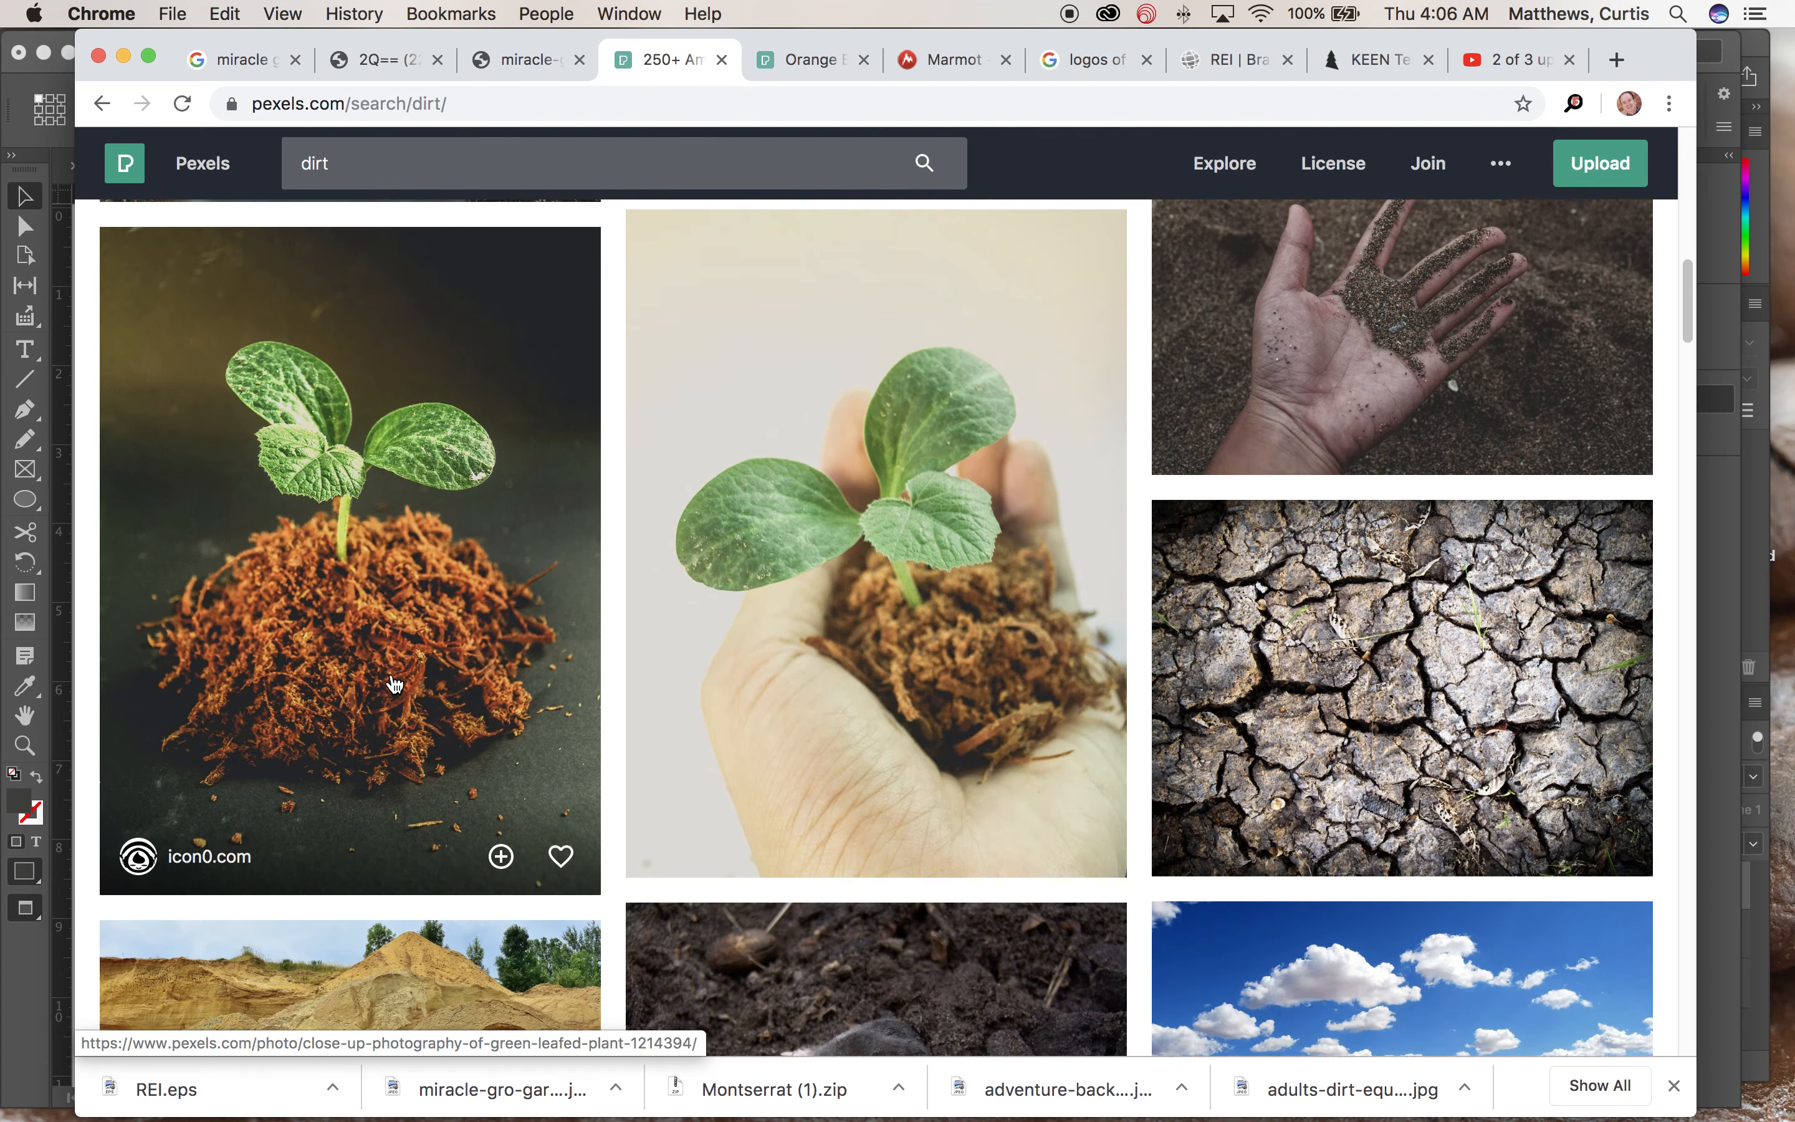
pyautogui.scroll(-15, 396, 683)
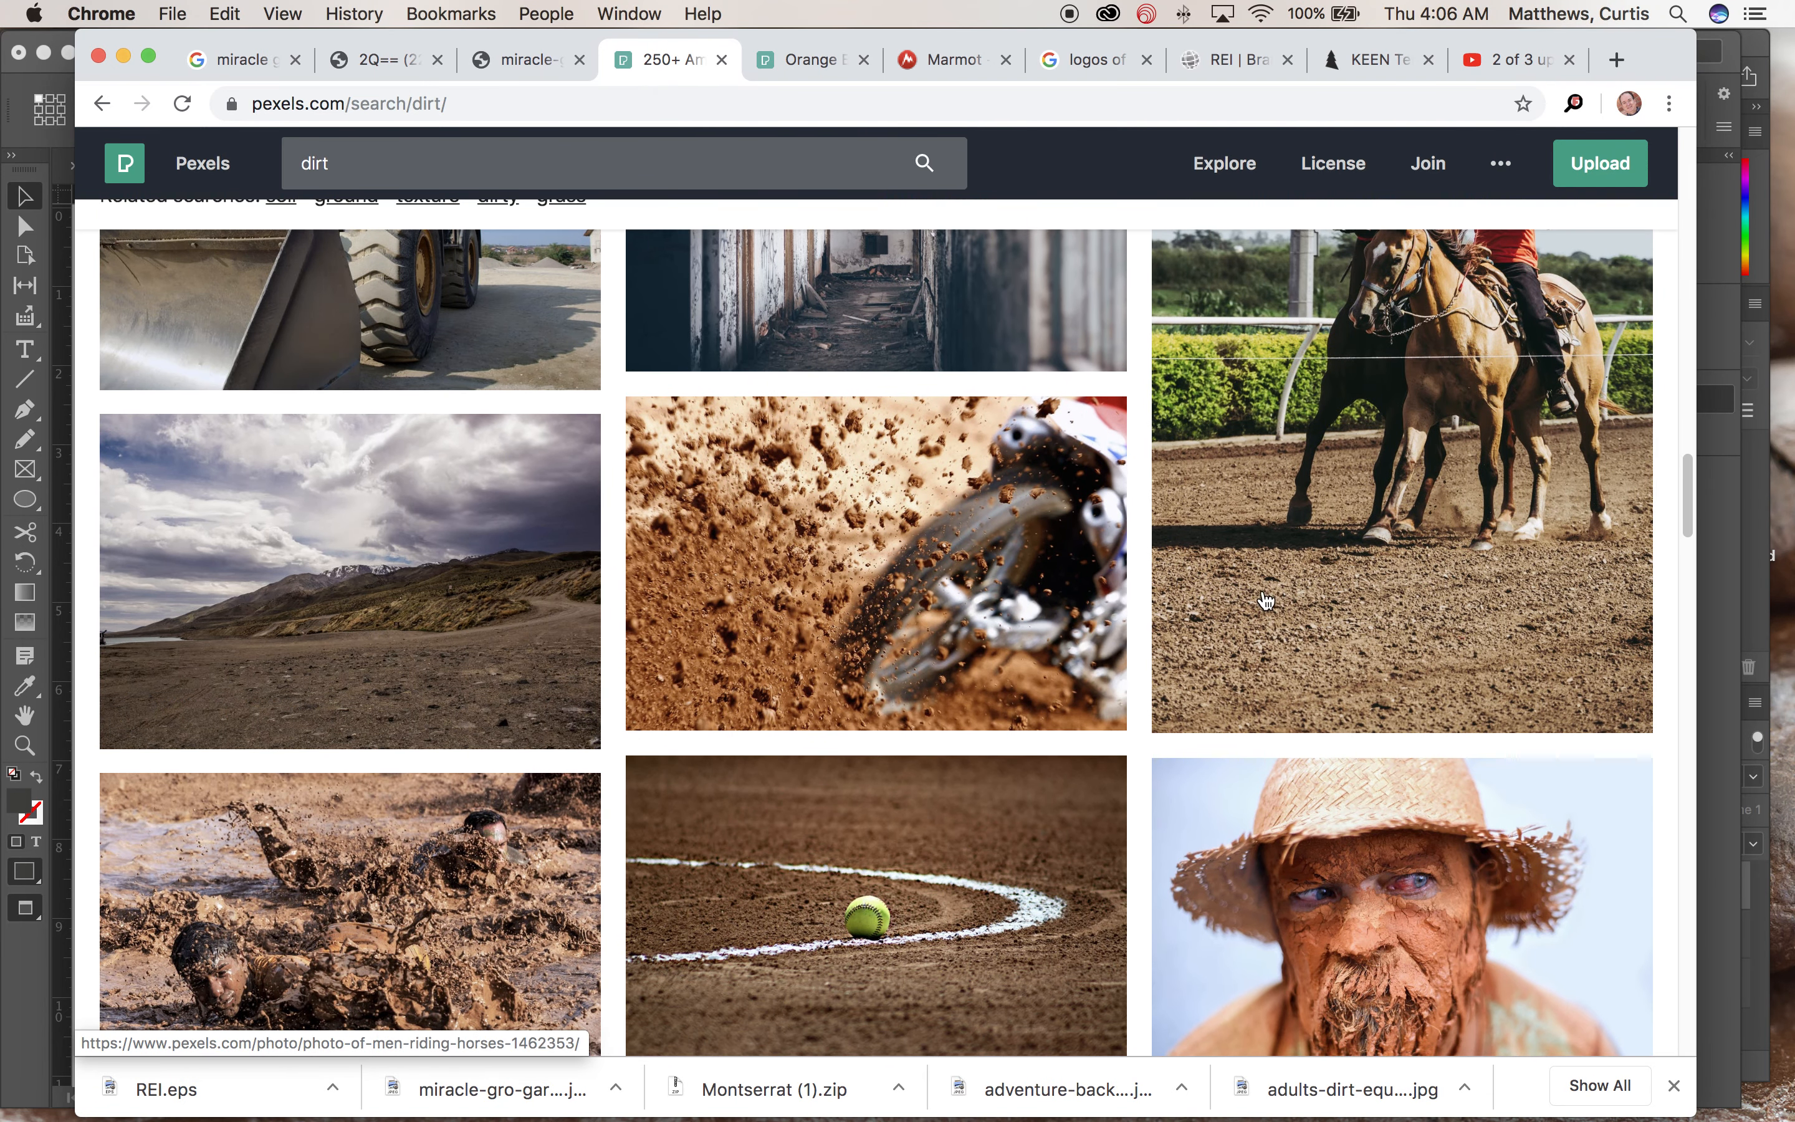
pyautogui.click(1342, 610)
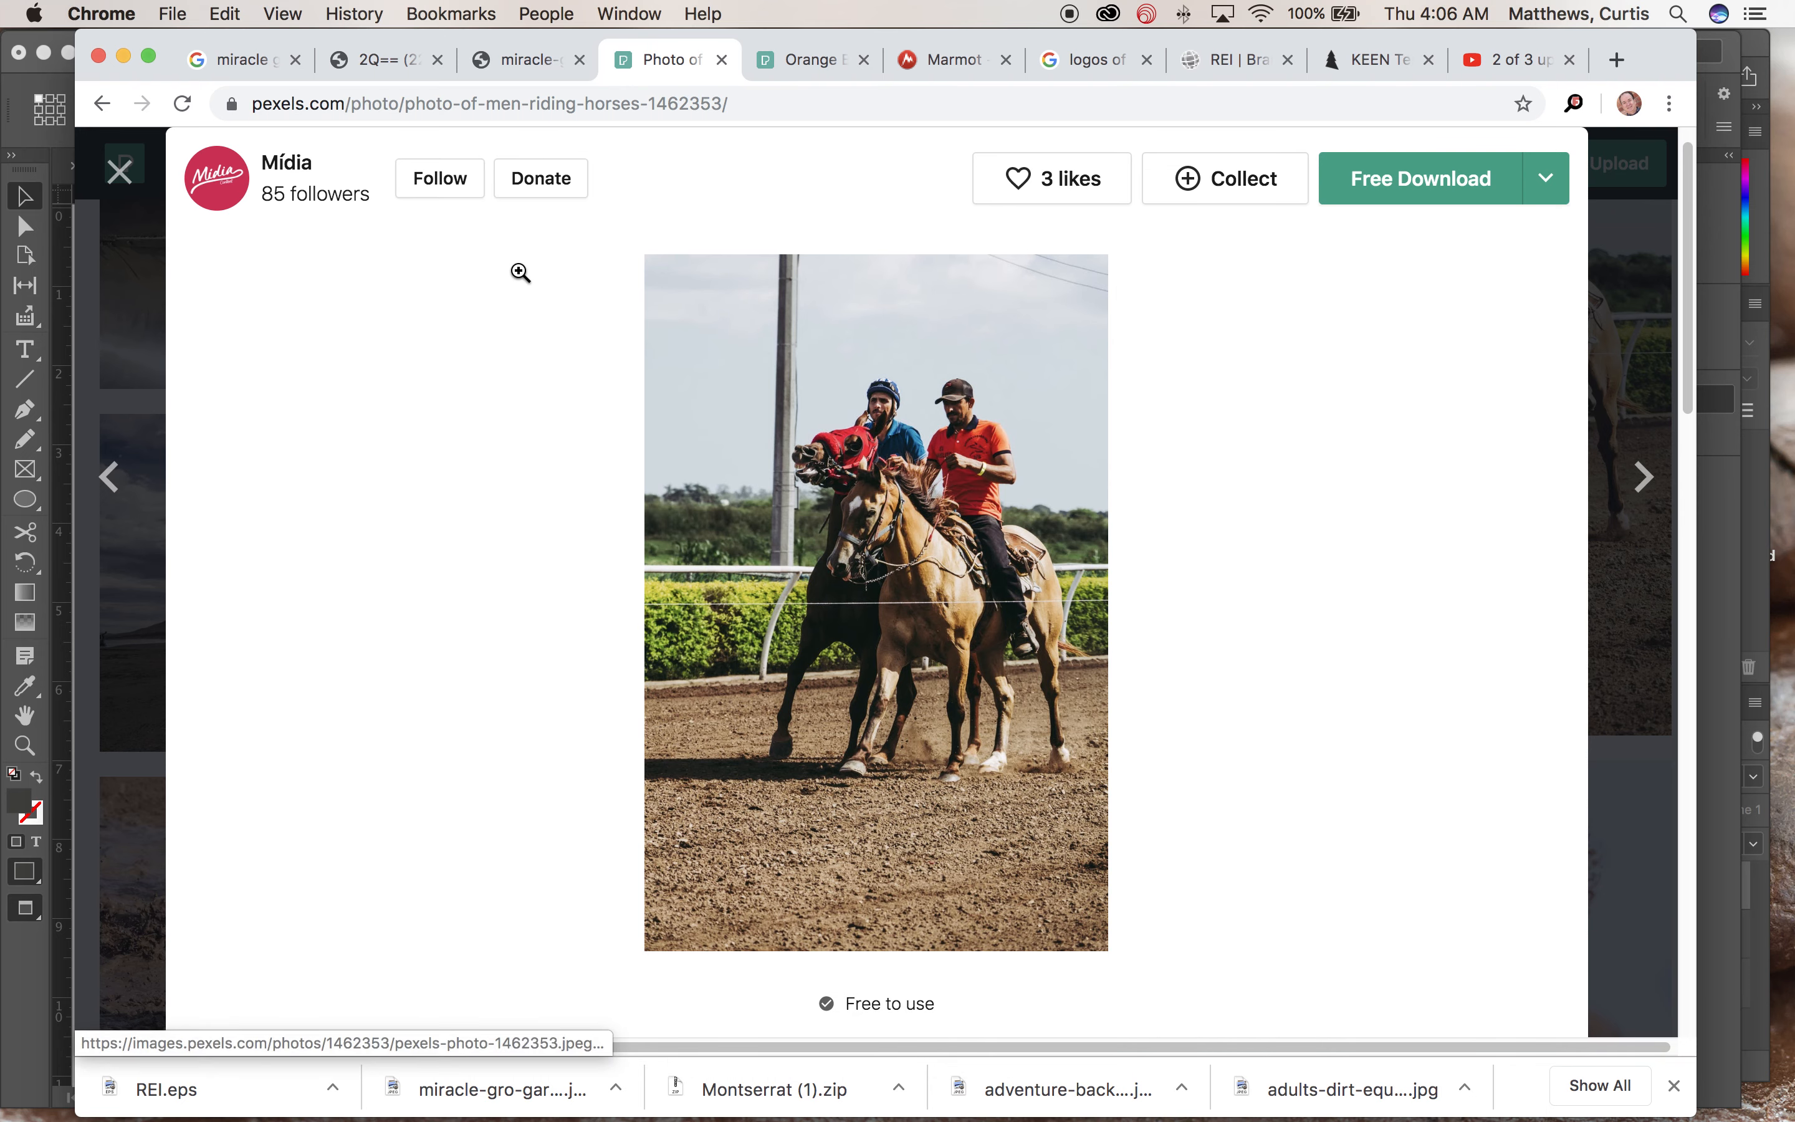
# Switch to Adobe InDesign with the outdoors.indd ad layout.
pyautogui.press('super+Tab')
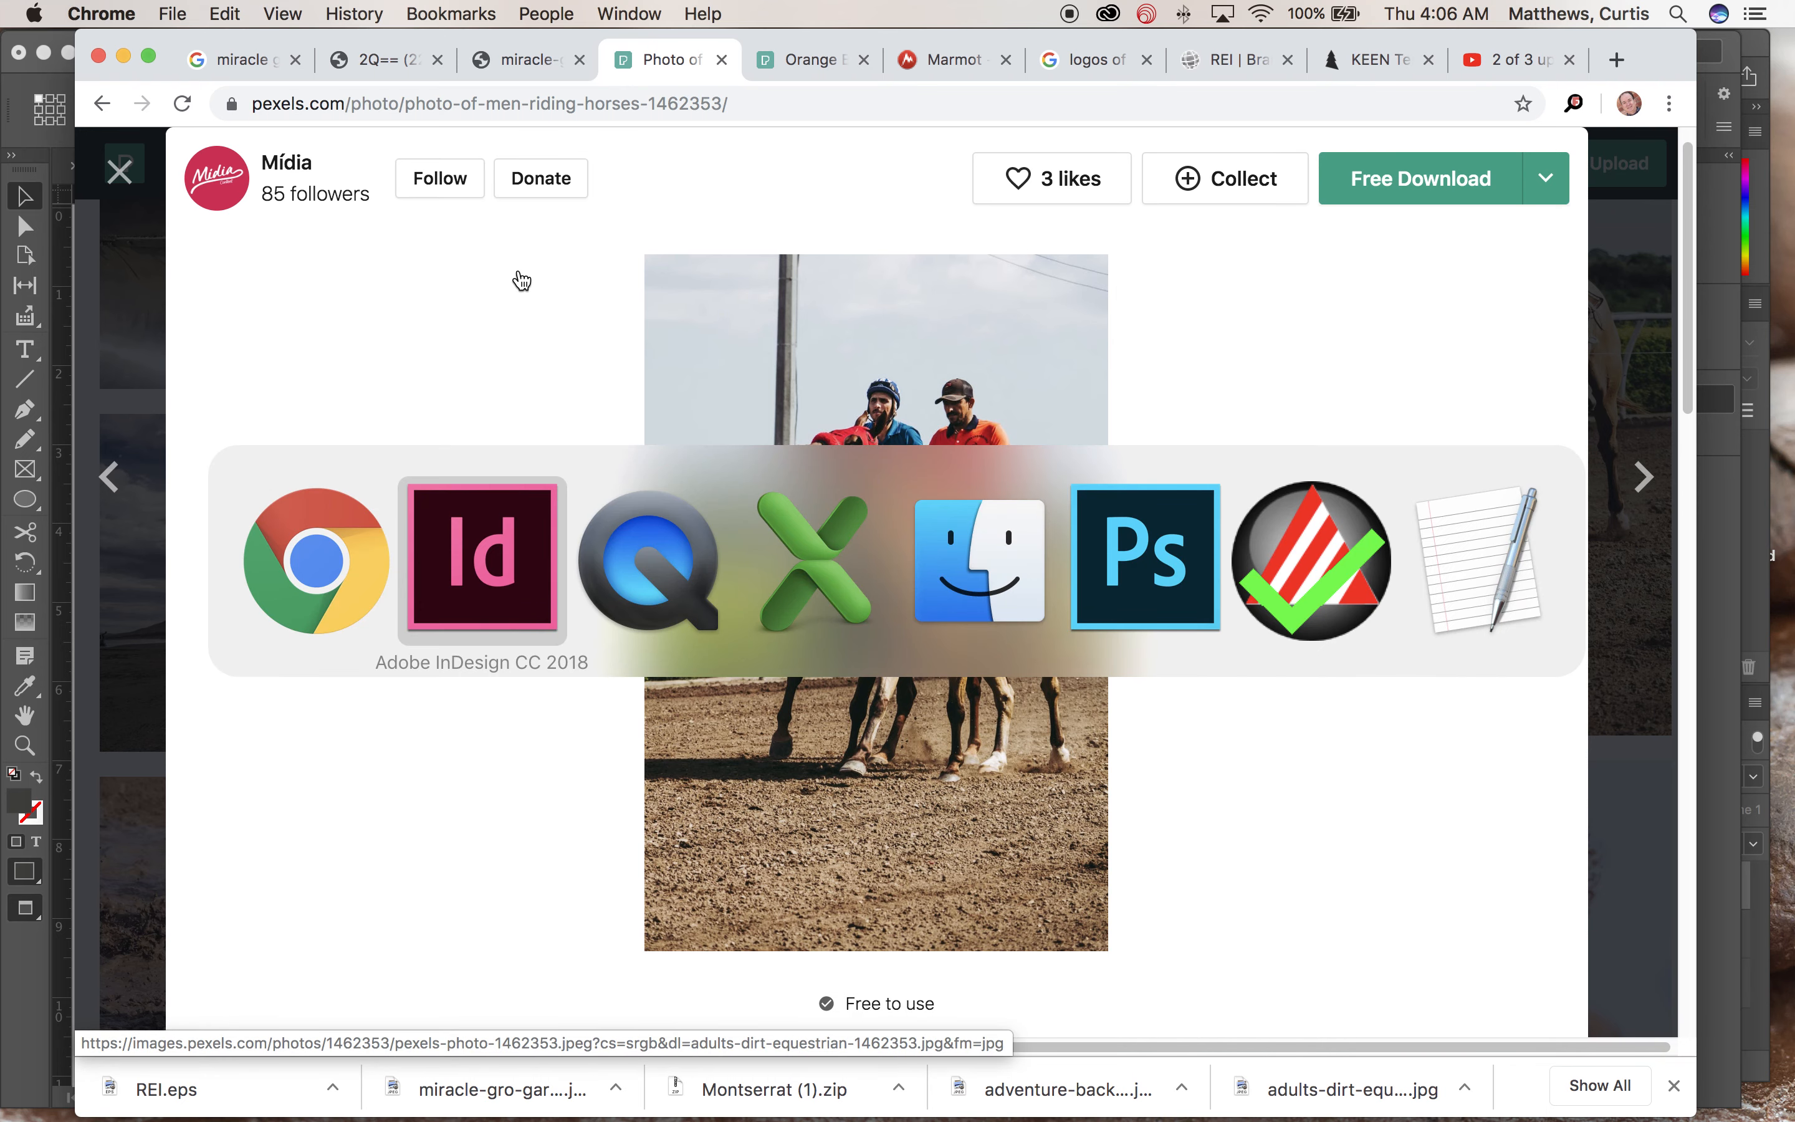
pyautogui.press('super+Tab')
pyautogui.press('super+Tab')
pyautogui.press('super+Tab')
pyautogui.press('super+Tab')
pyautogui.press('super+Tab')
pyautogui.press('super+Tab')
pyautogui.press('super+Tab')
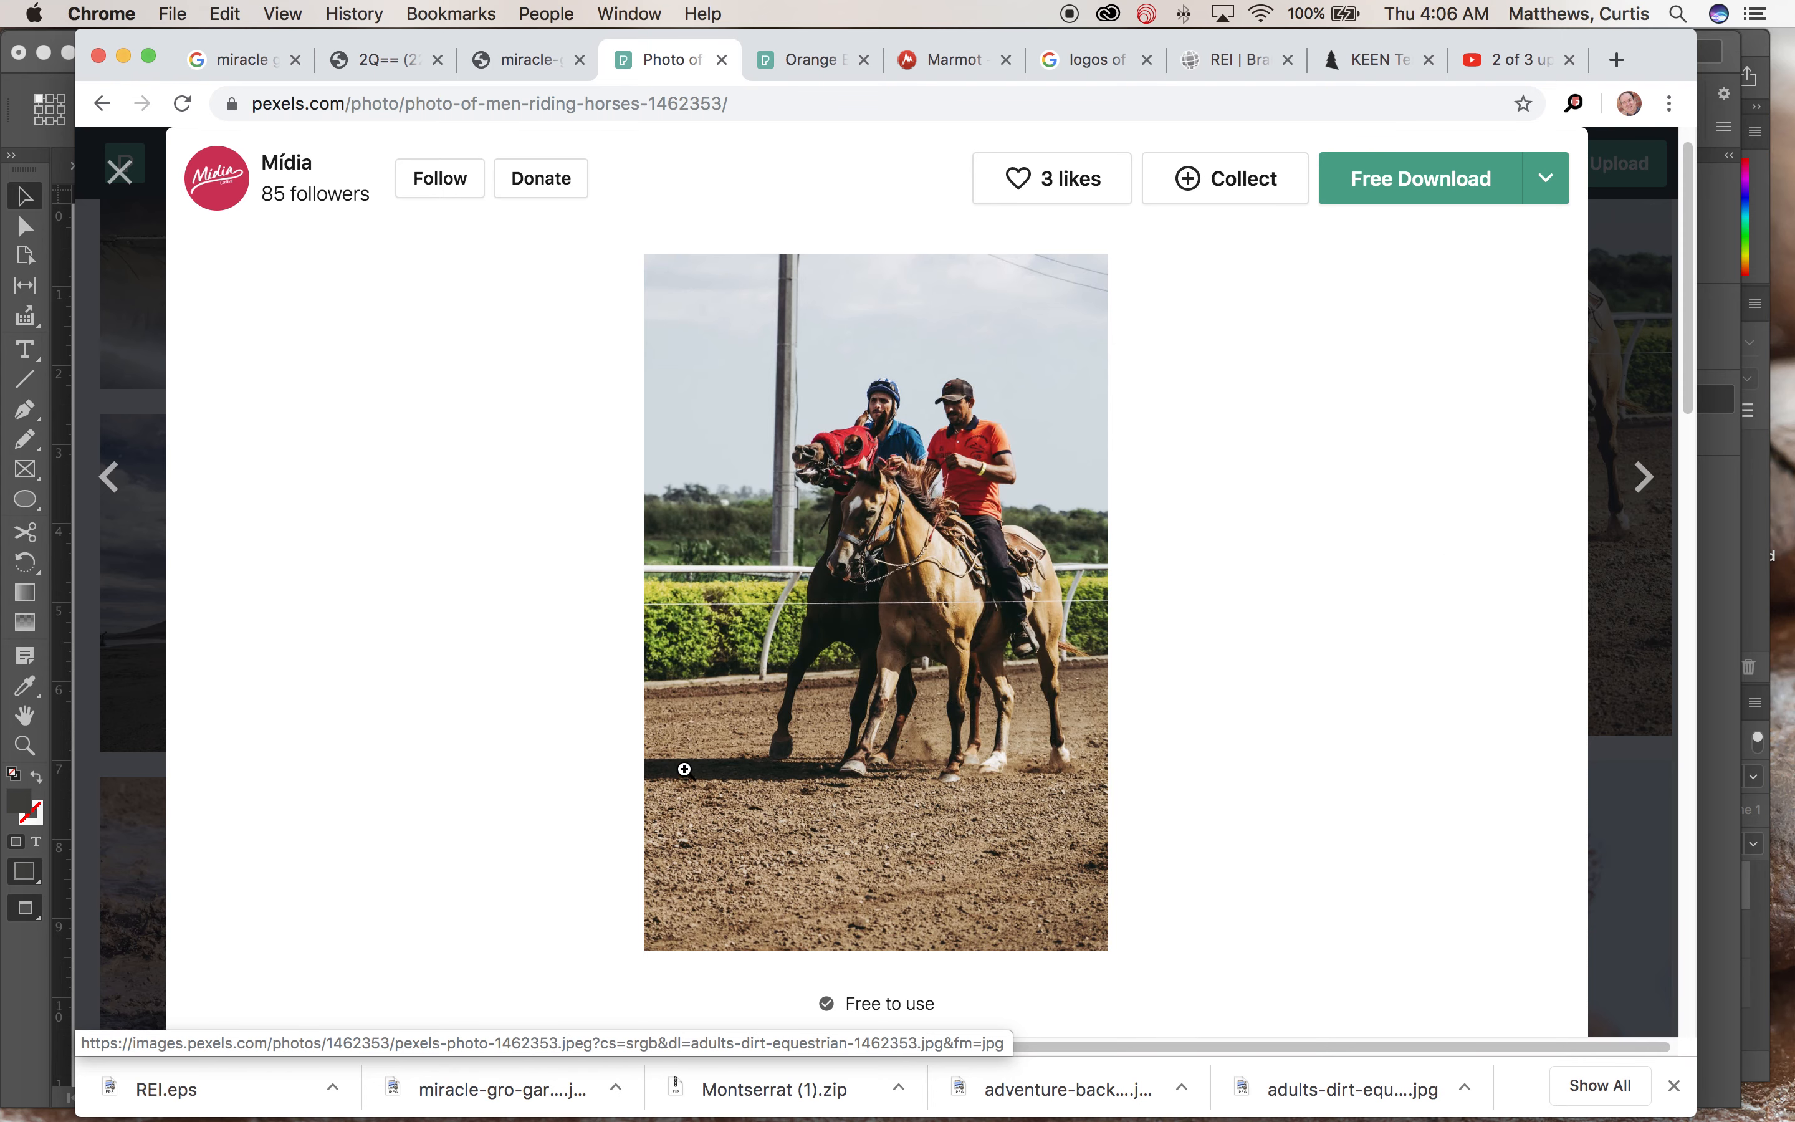
pyautogui.press('super+Tab')
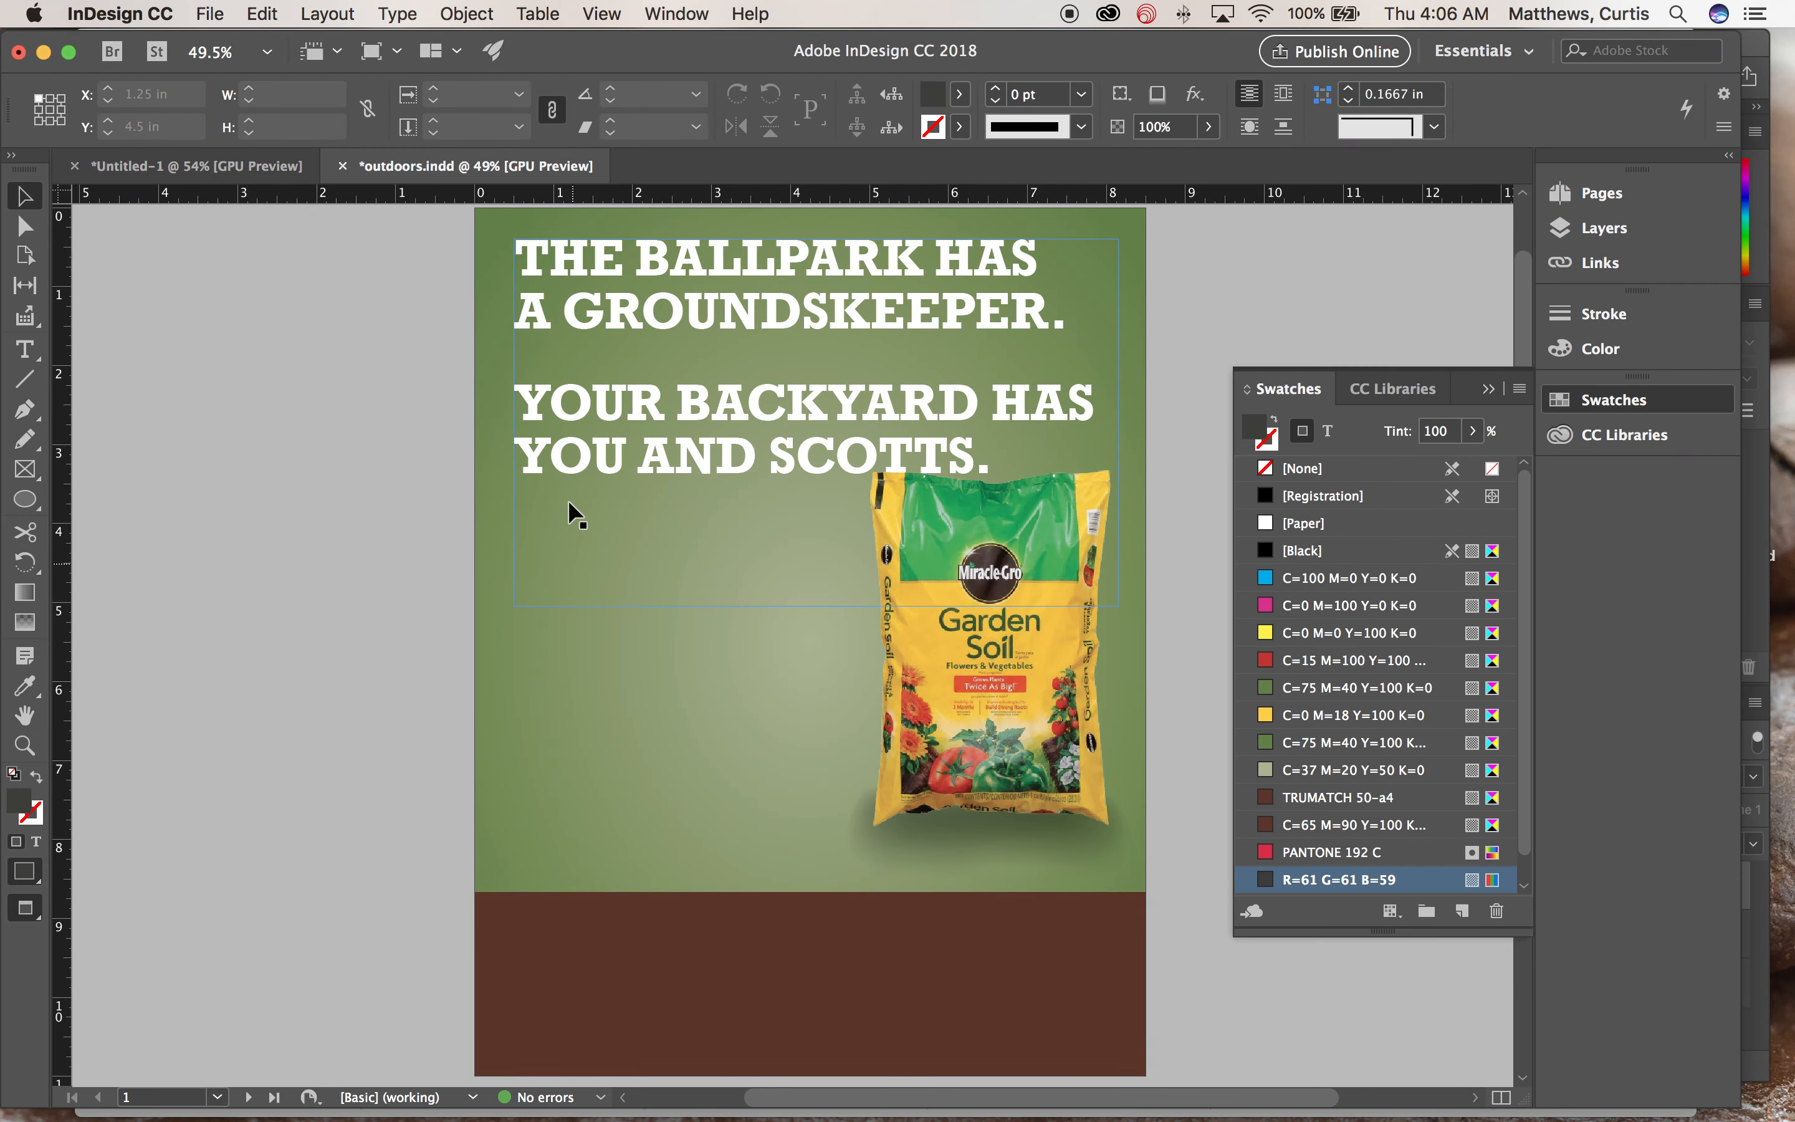
# Duplicate the brown rectangle in place using Step and Repeat with count 1 and vertical and horizontal offsets of 0 in.
pyautogui.click(594, 935)
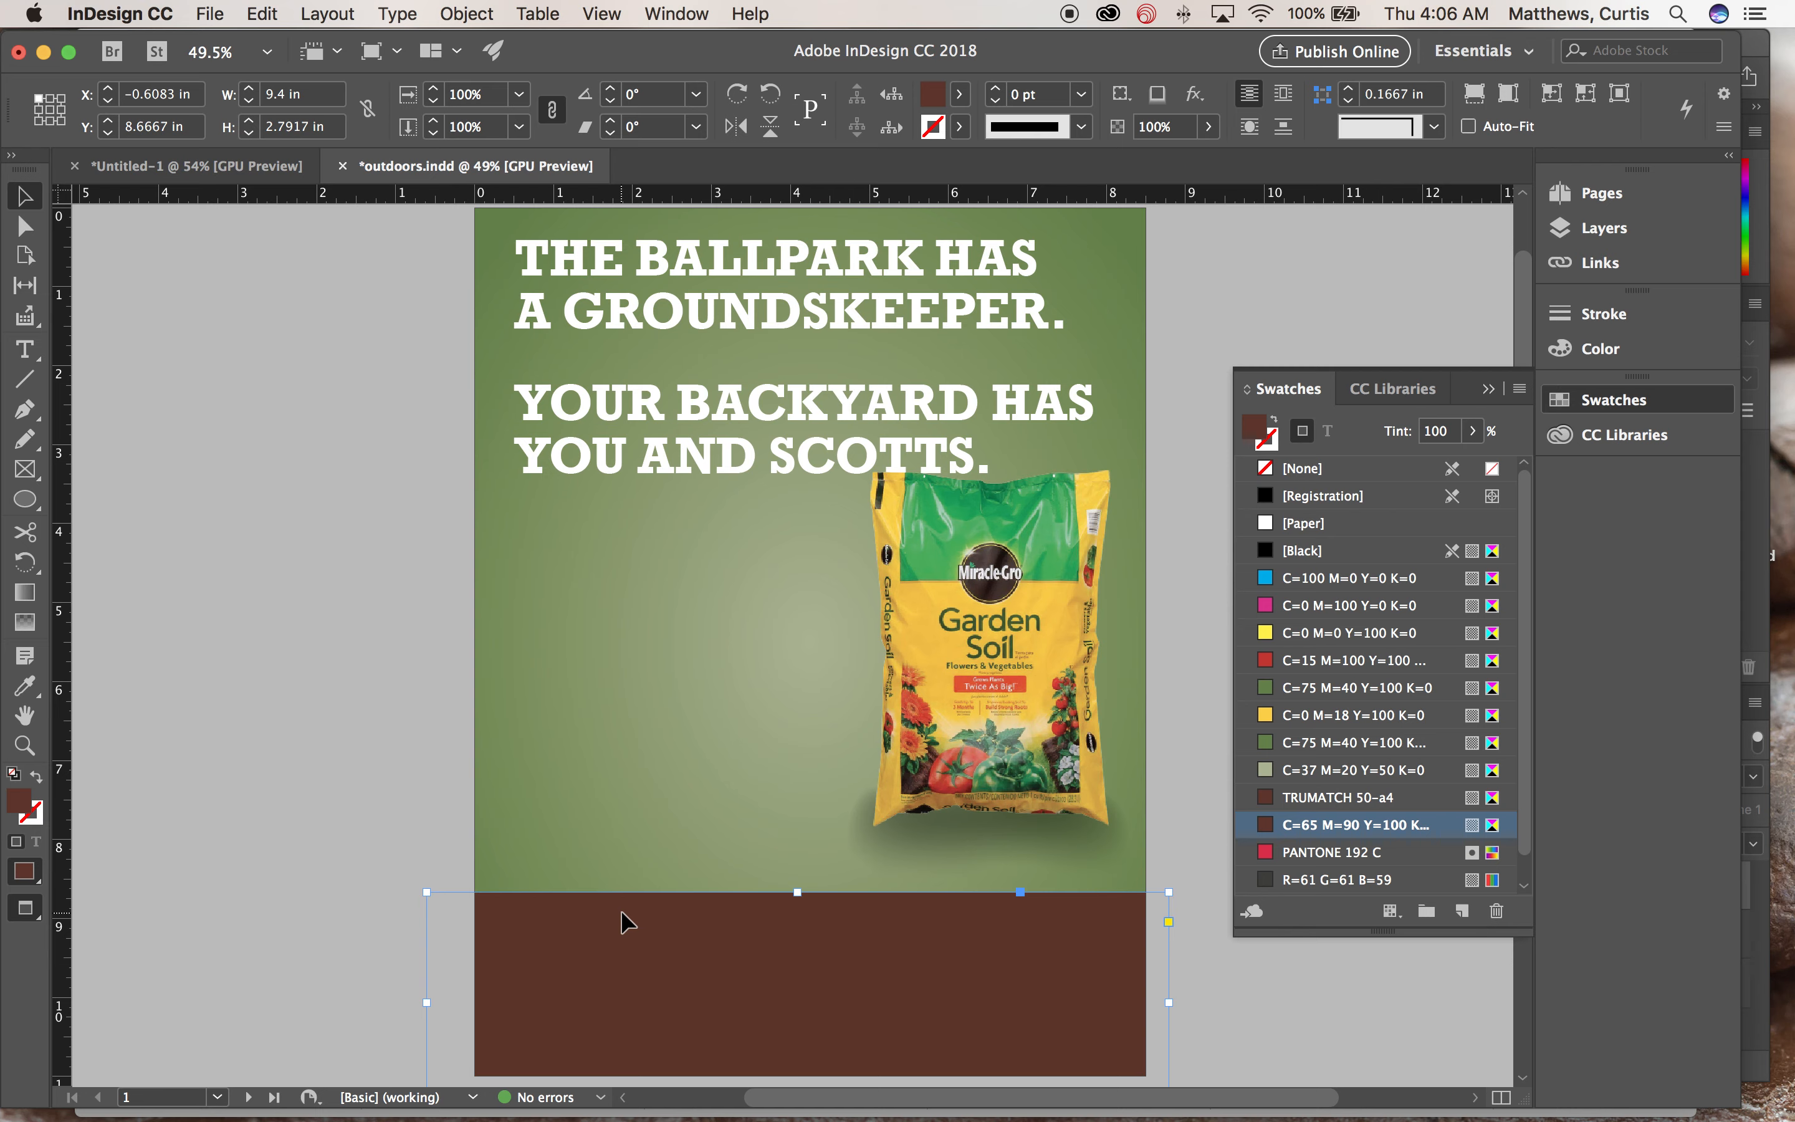
pyautogui.click(263, 16)
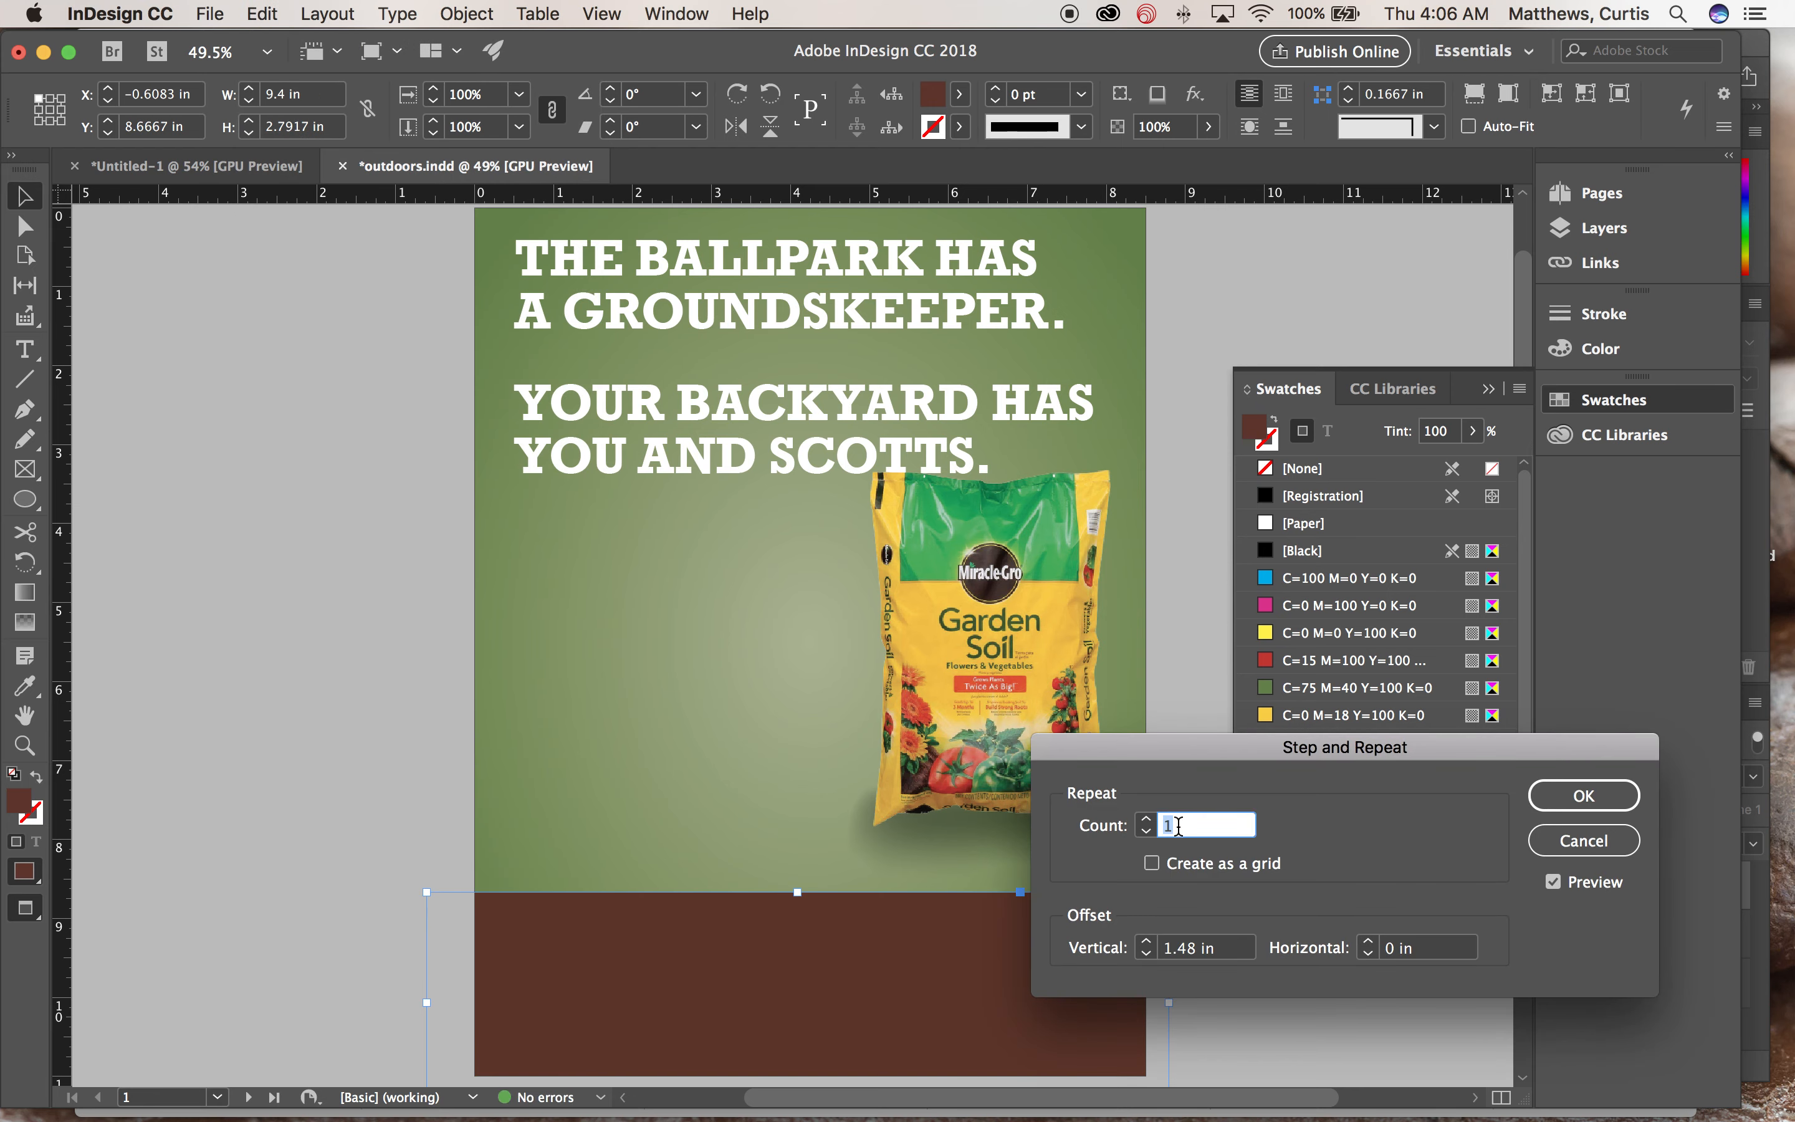
pyautogui.press('Tab')
pyautogui.press('Tab')
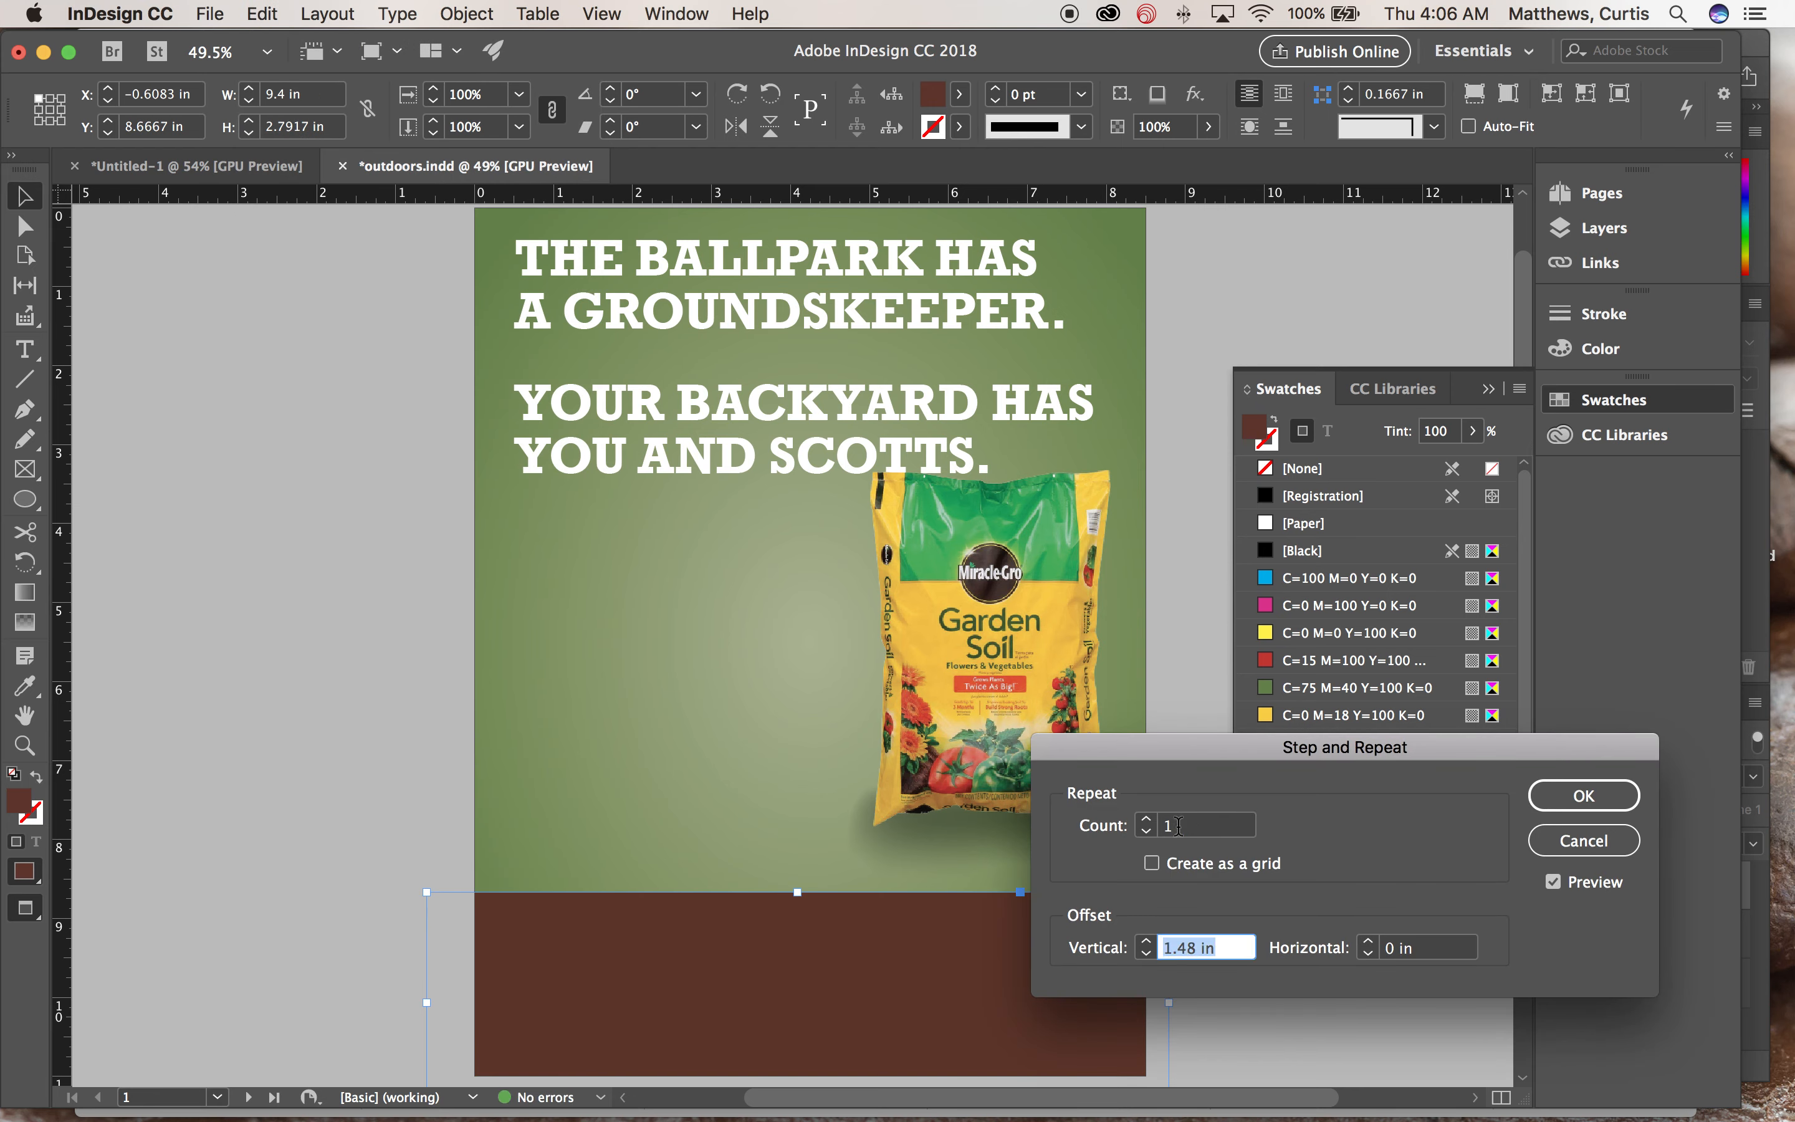
pyautogui.write('0')
pyautogui.press('Tab')
pyautogui.write('0')
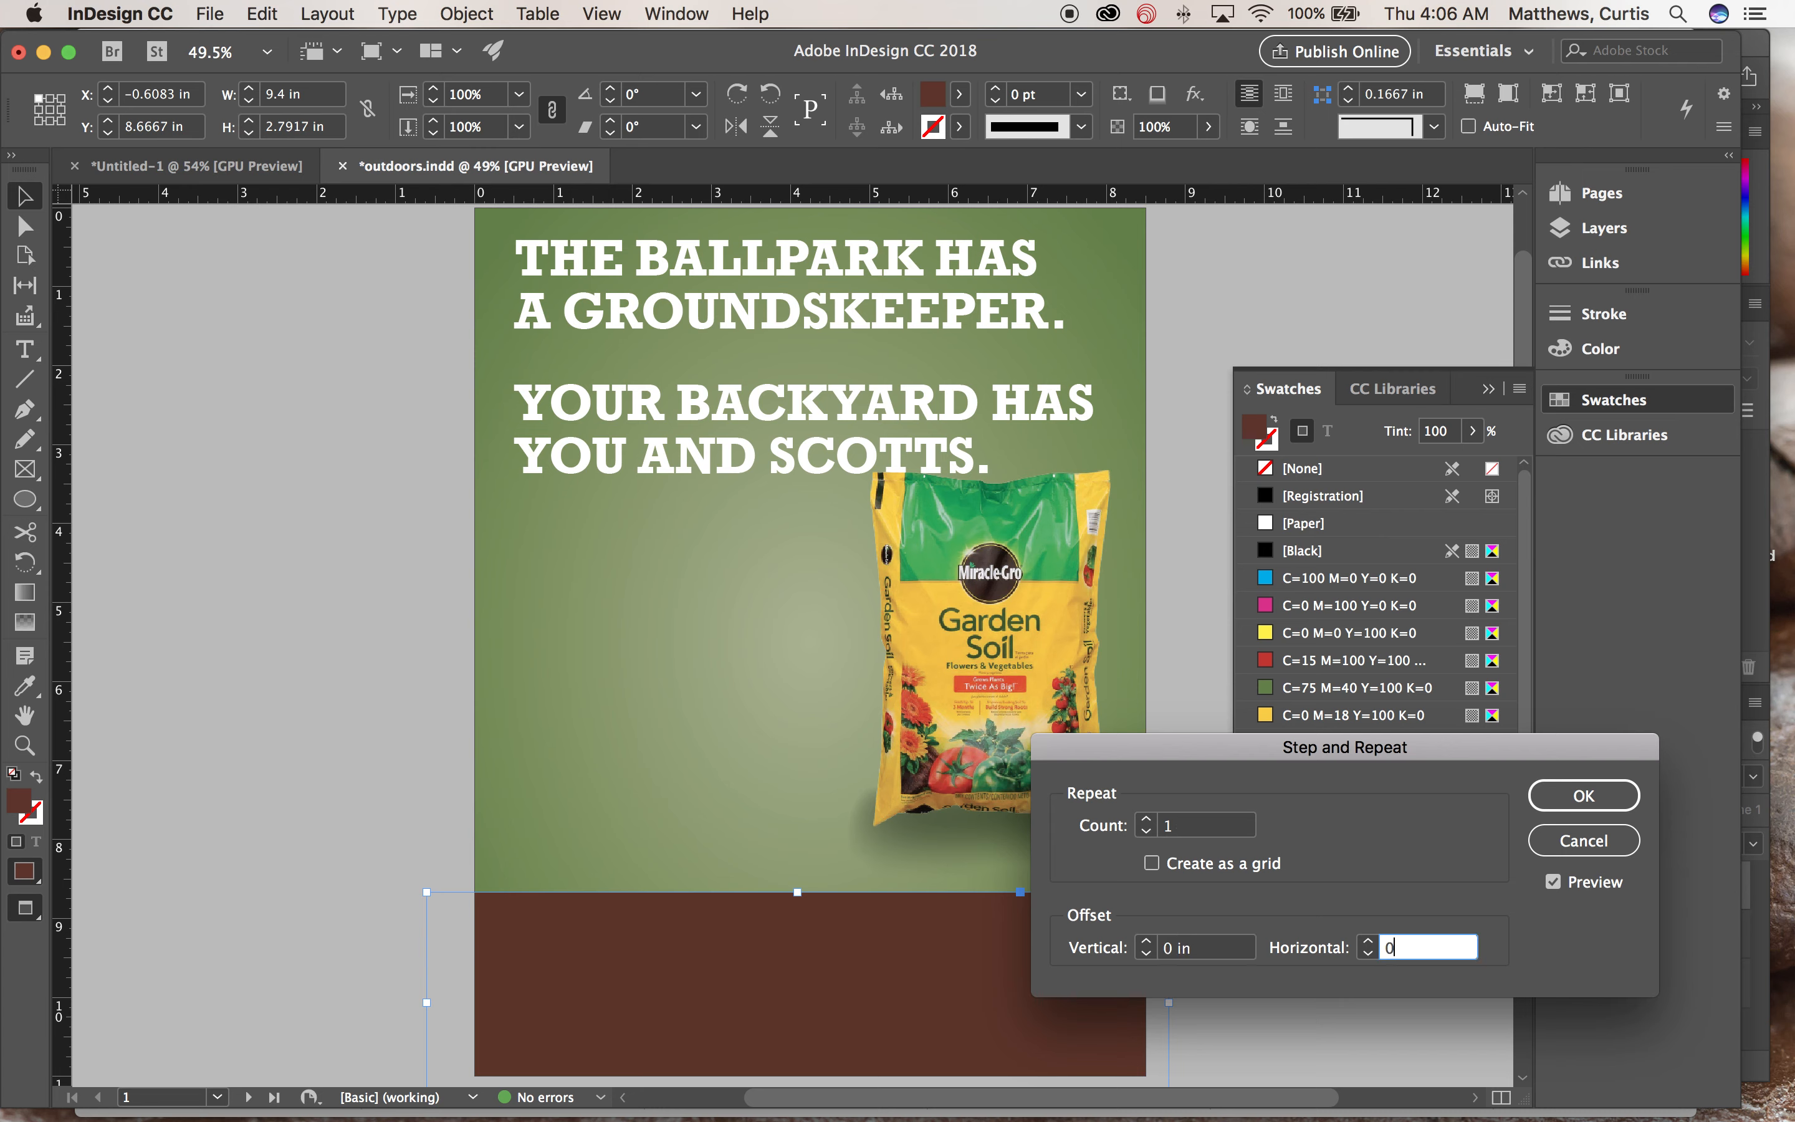
pyautogui.press('Return')
pyautogui.click(1568, 815)
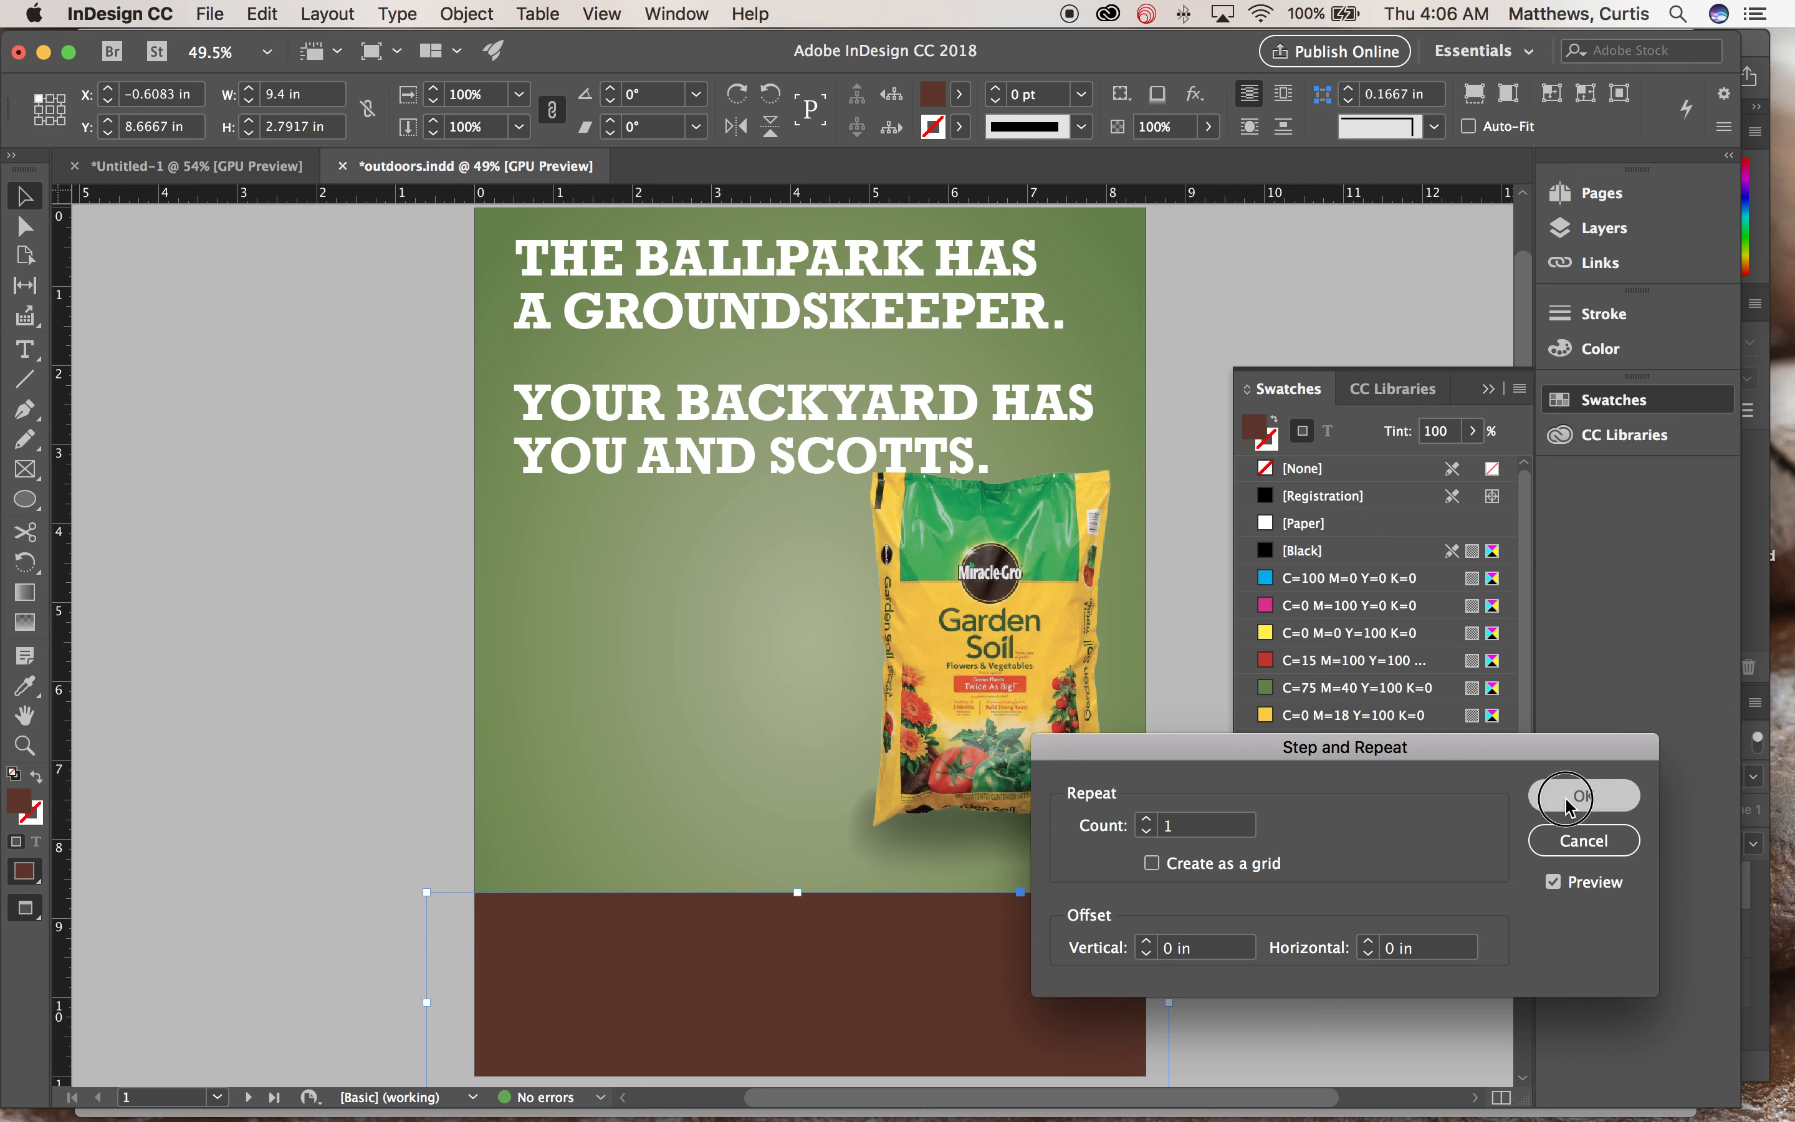
pyautogui.moveTo(998, 998); pyautogui.dragTo(693, 838)
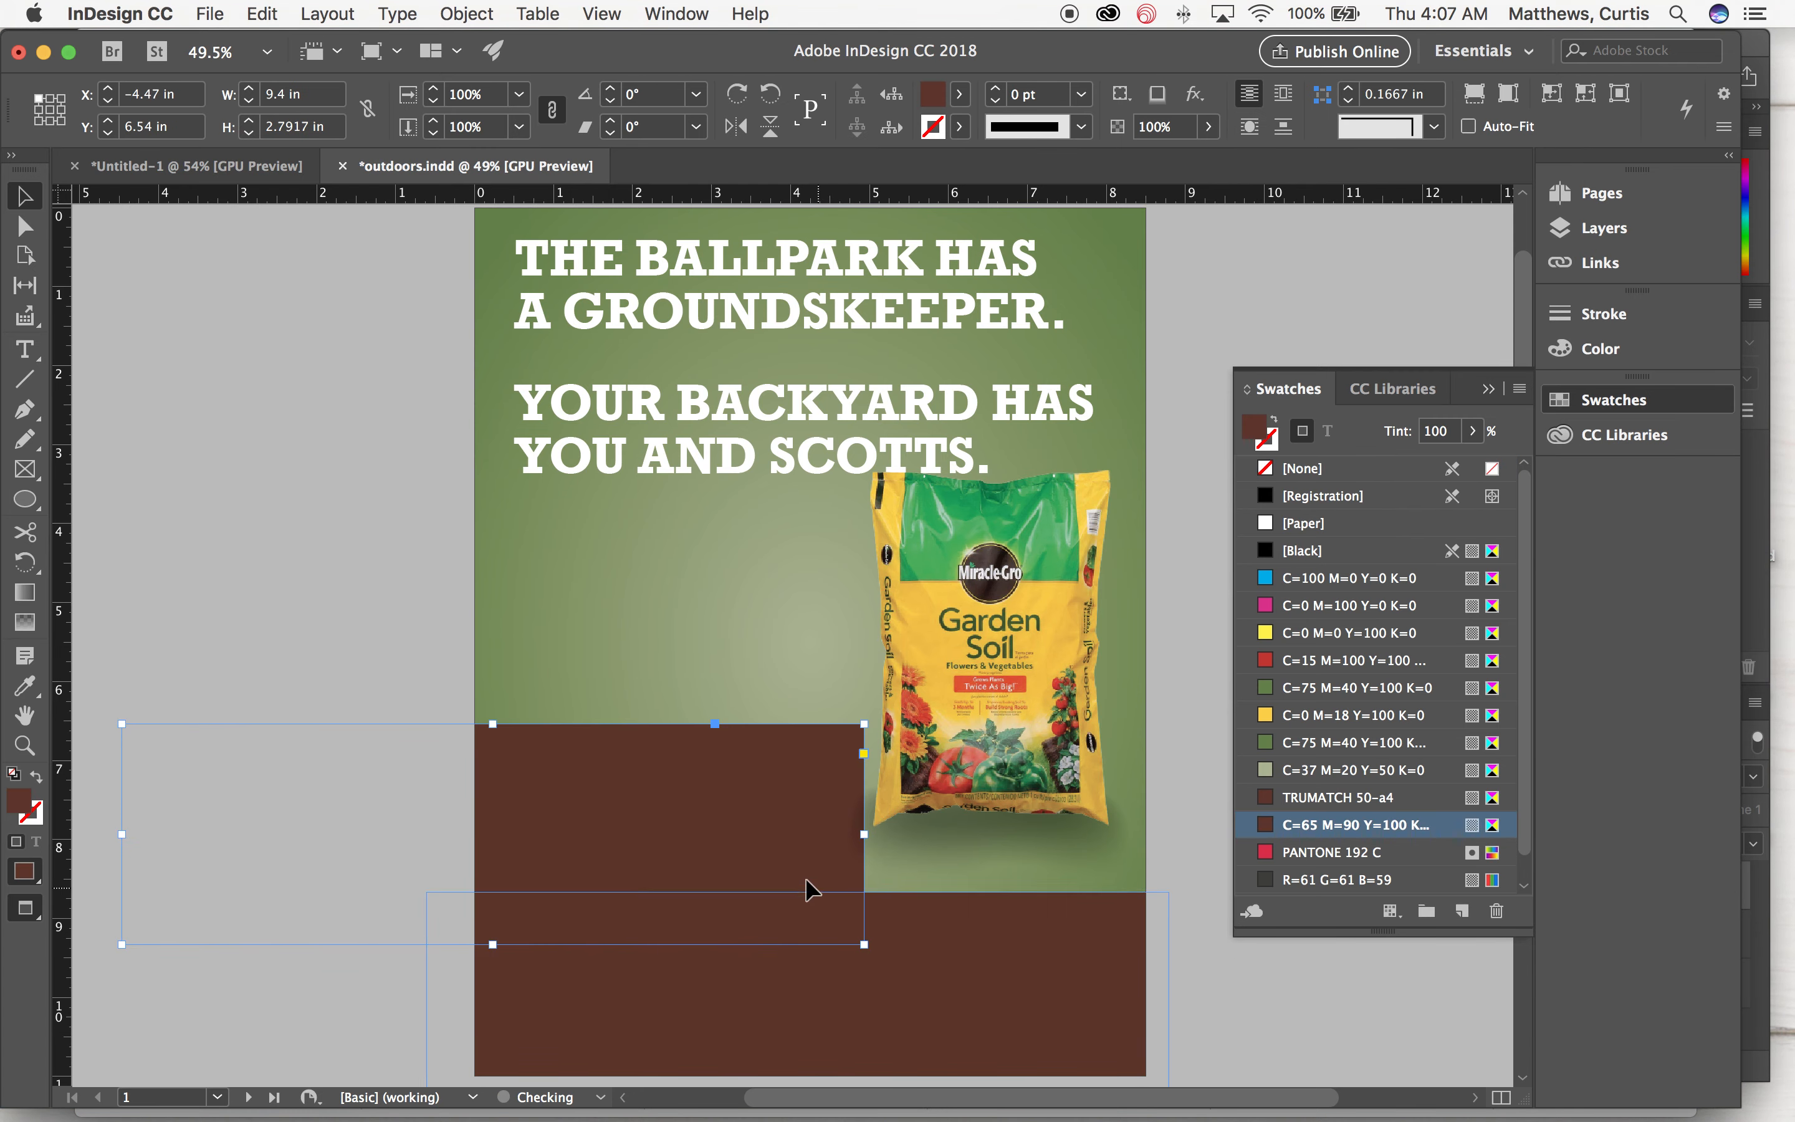
pyautogui.press('super+z')
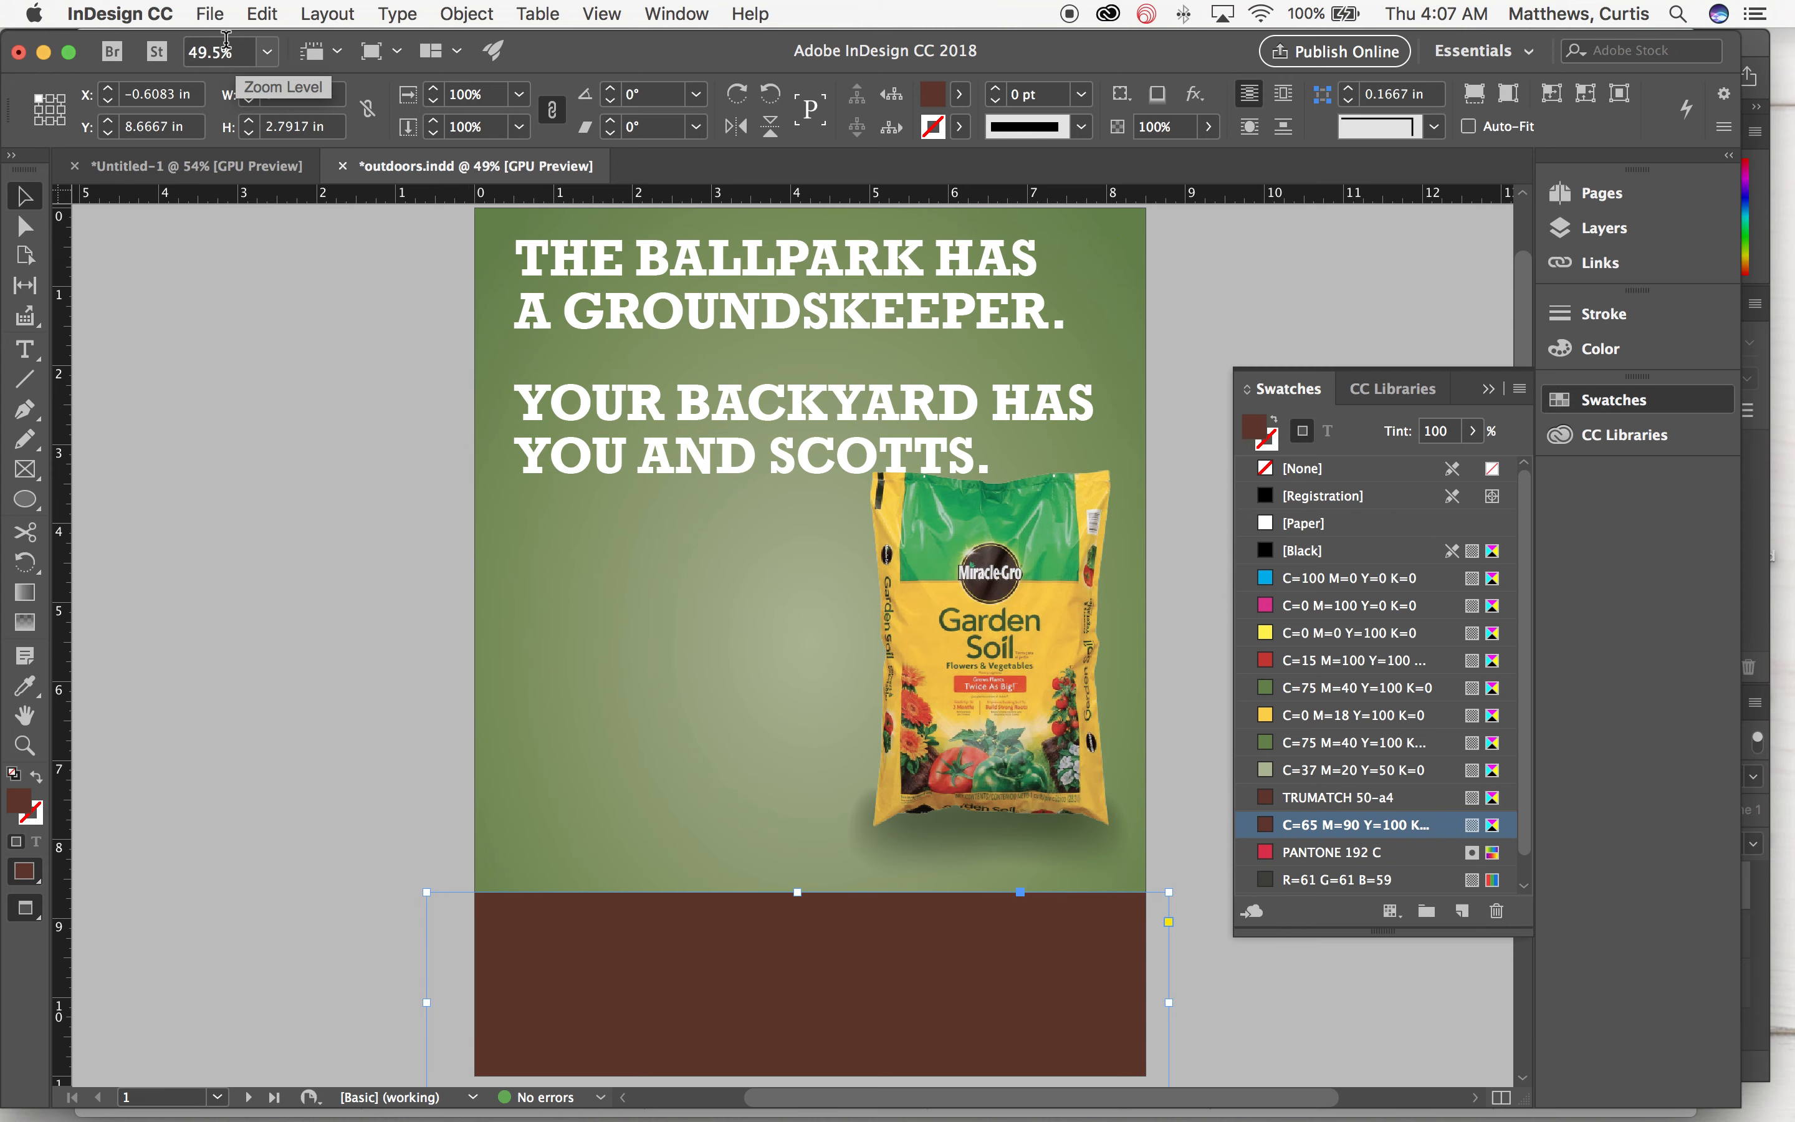
# Place dirt.jpg from the Desktop into the duplicated brown rectangle.
pyautogui.press('super+d')
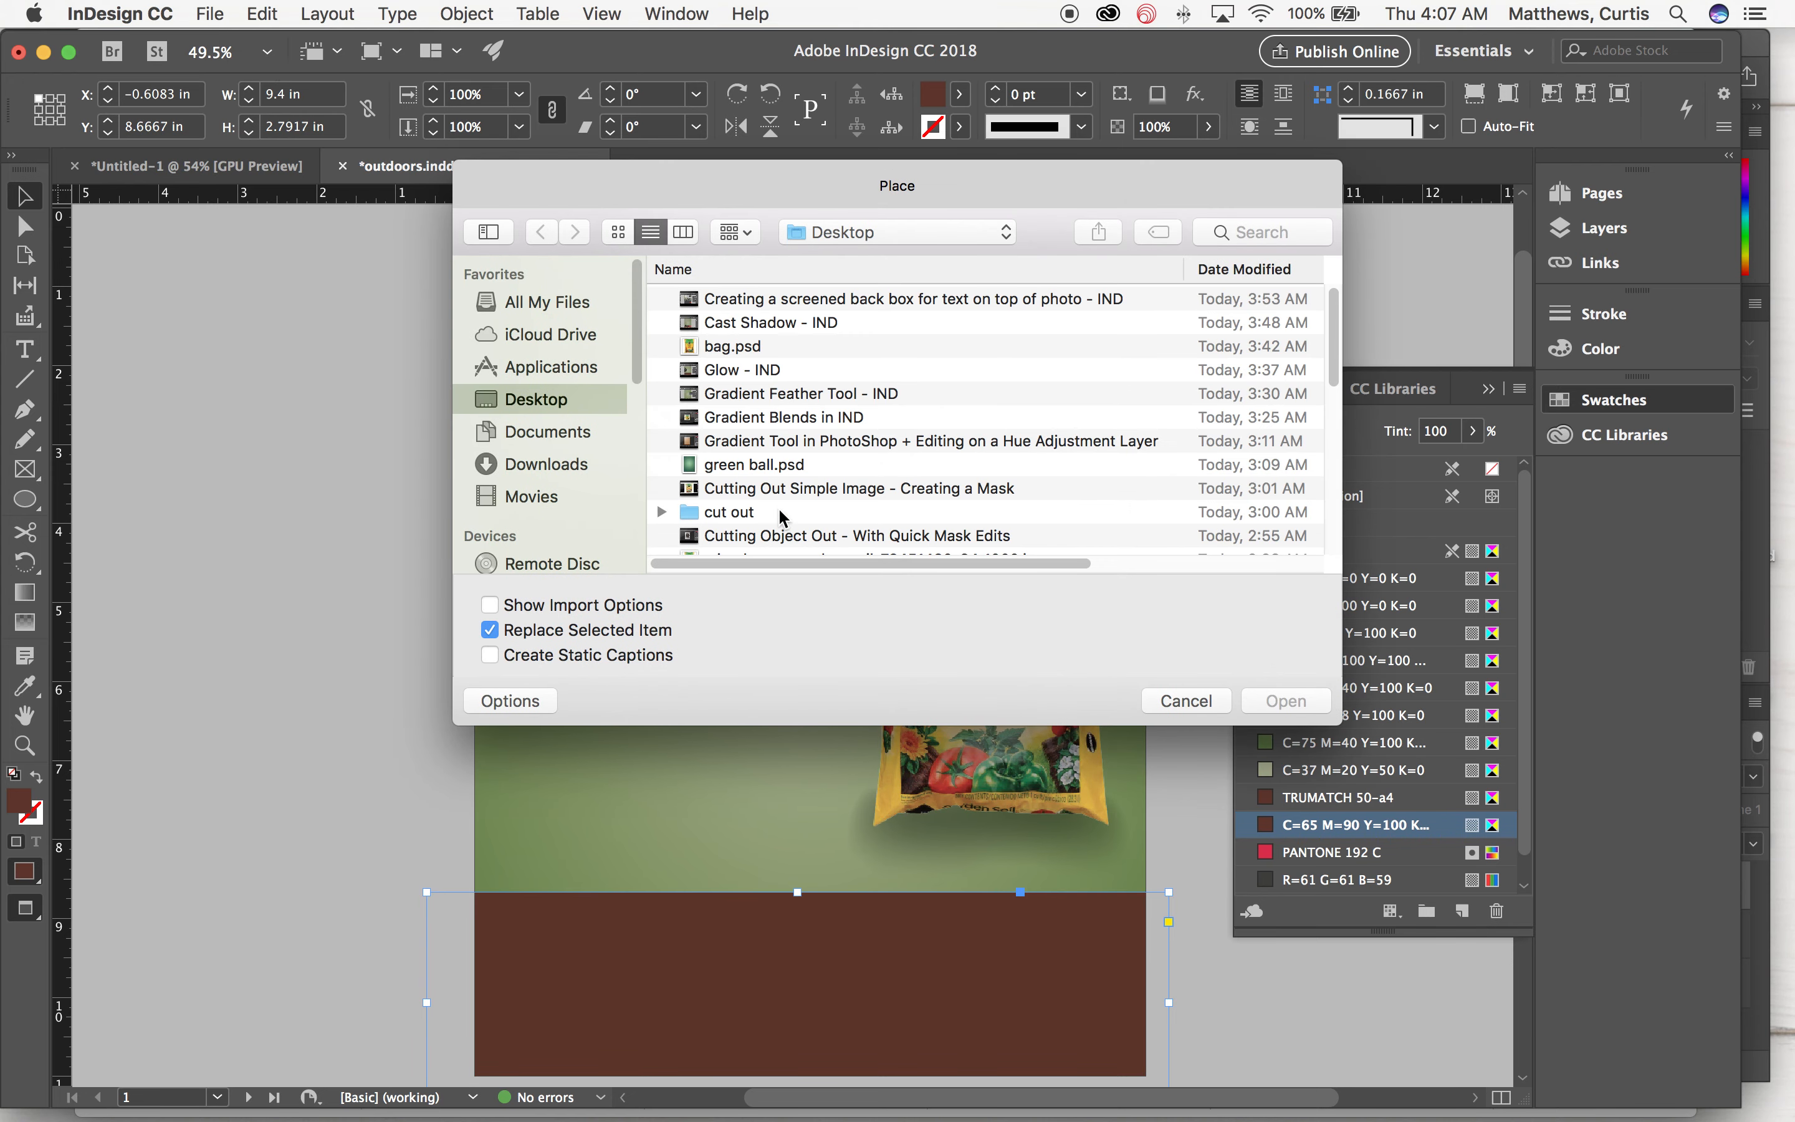
pyautogui.scroll(-5, 783, 517)
pyautogui.click(729, 443)
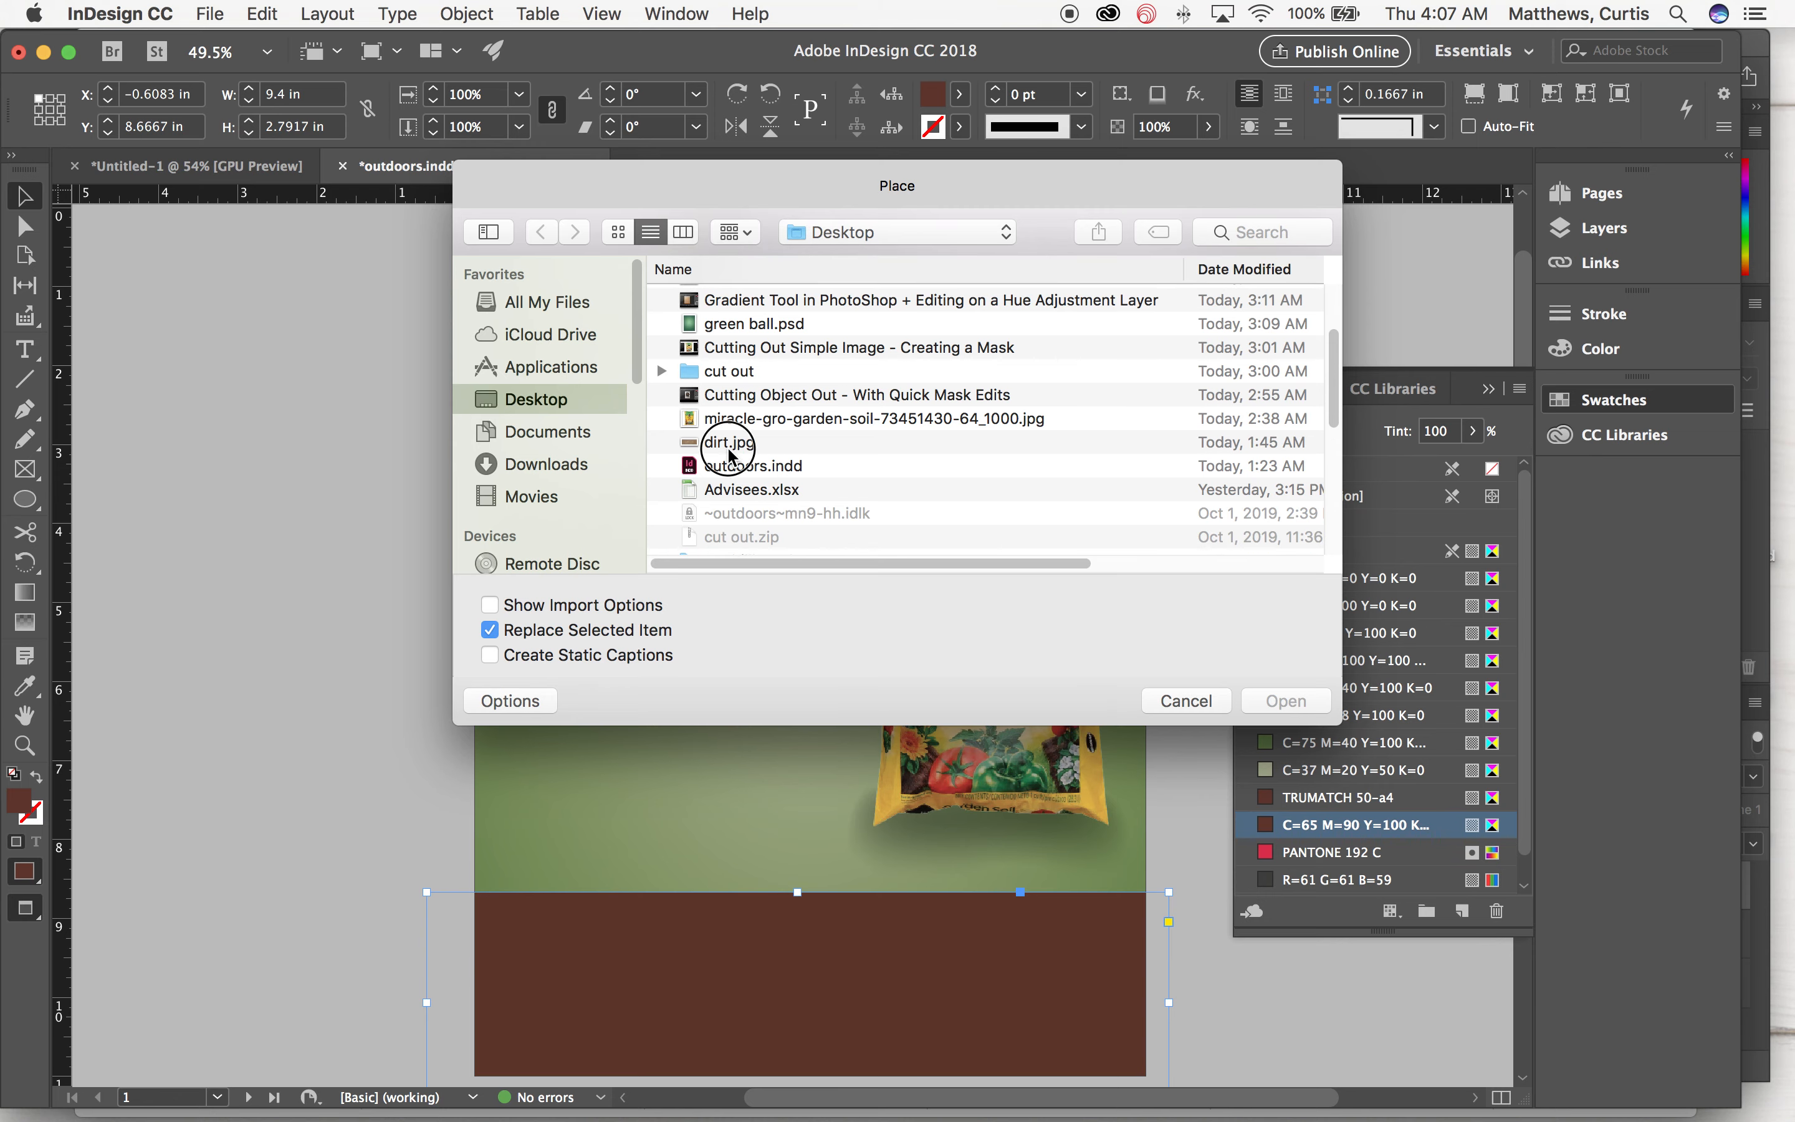
pyautogui.click(1280, 701)
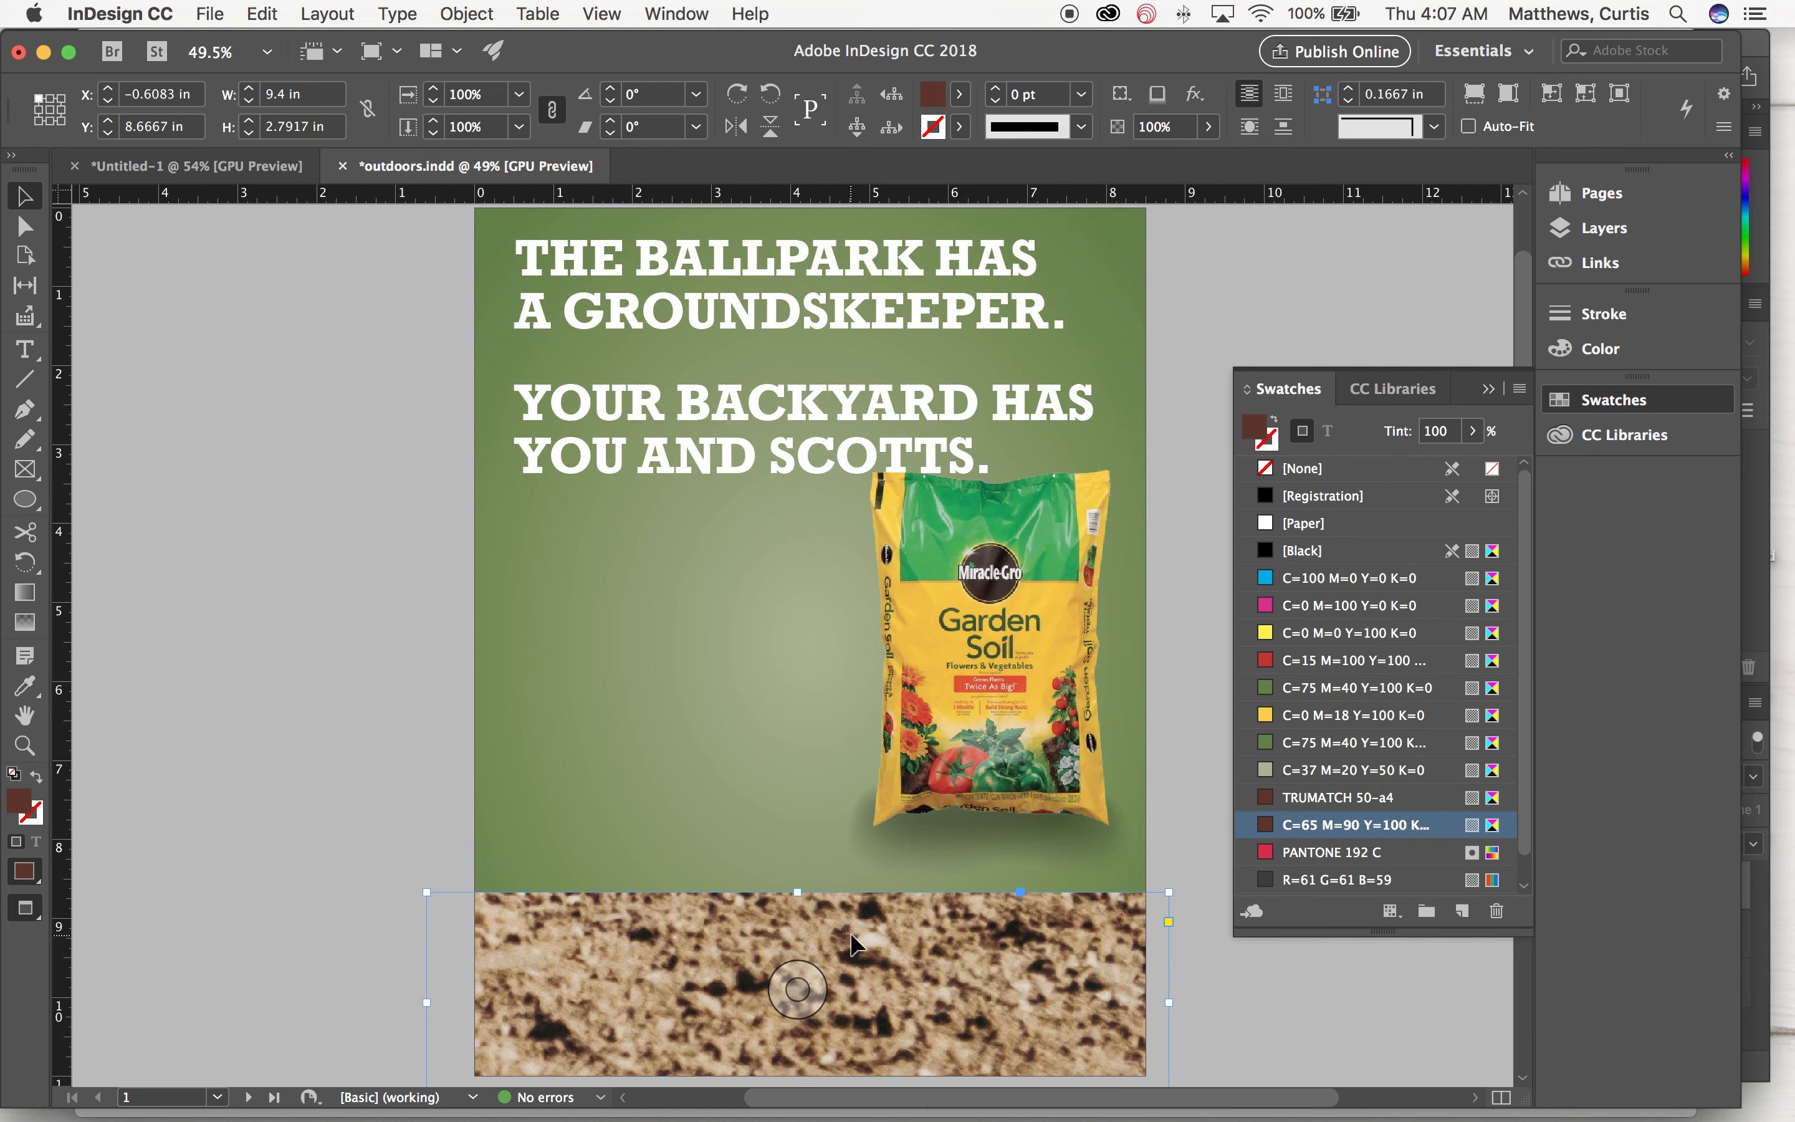
# Fit the dirt photo to fill its frame proportionally and deselect it.
pyautogui.scroll(-4, 695, 772)
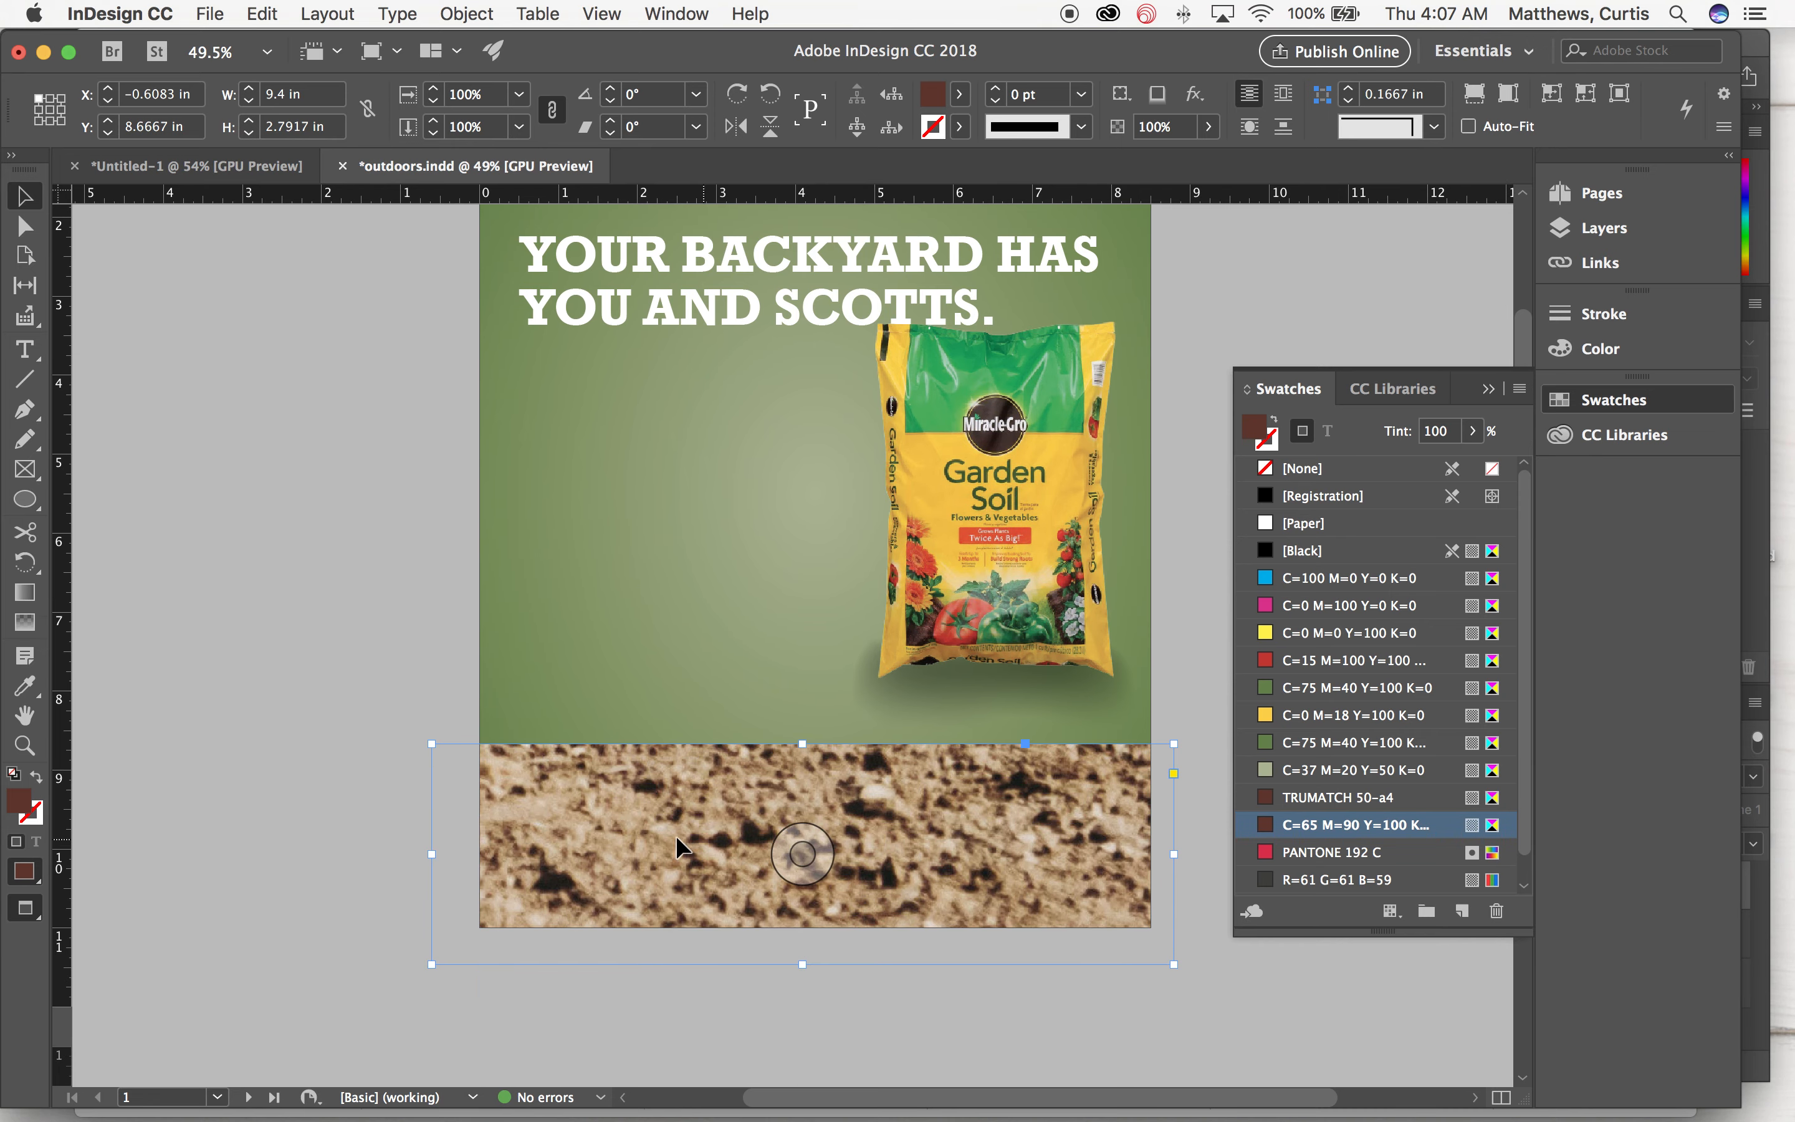
pyautogui.click(466, 13)
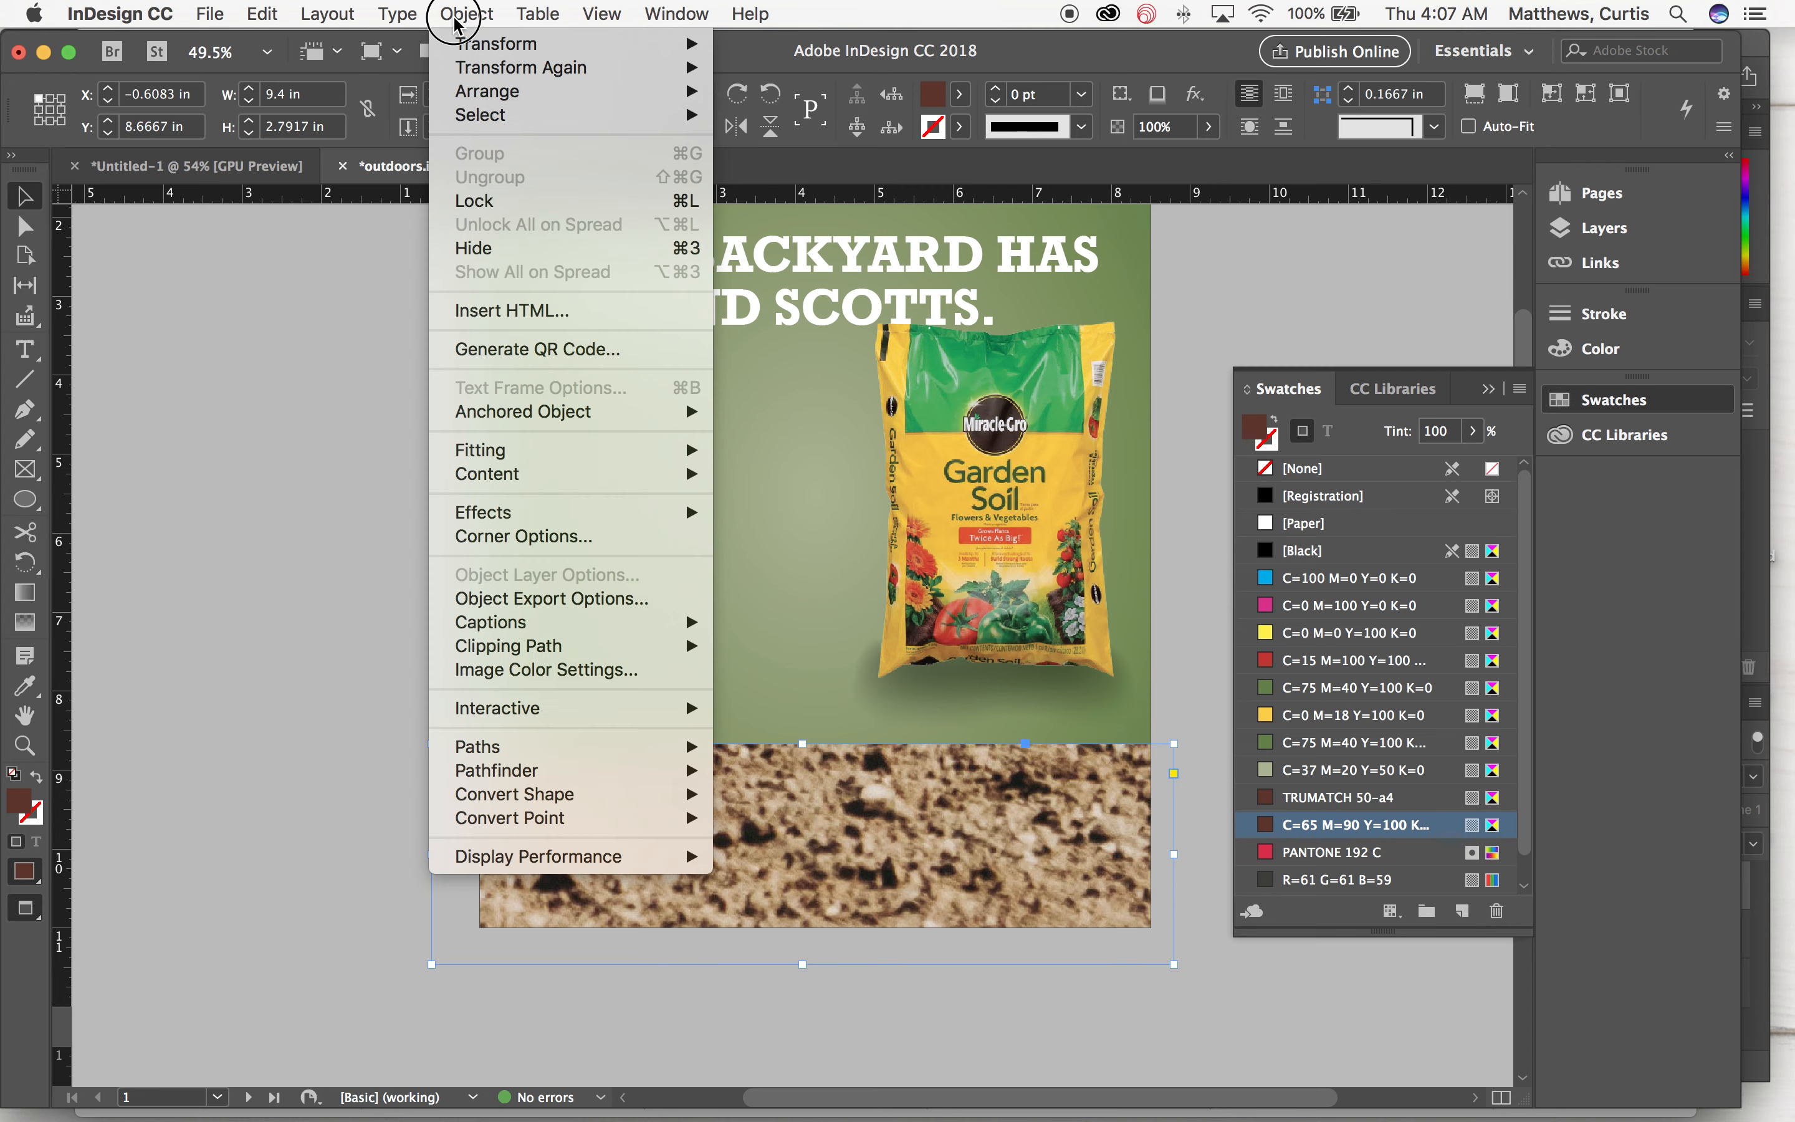
pyautogui.moveTo(500, 453)
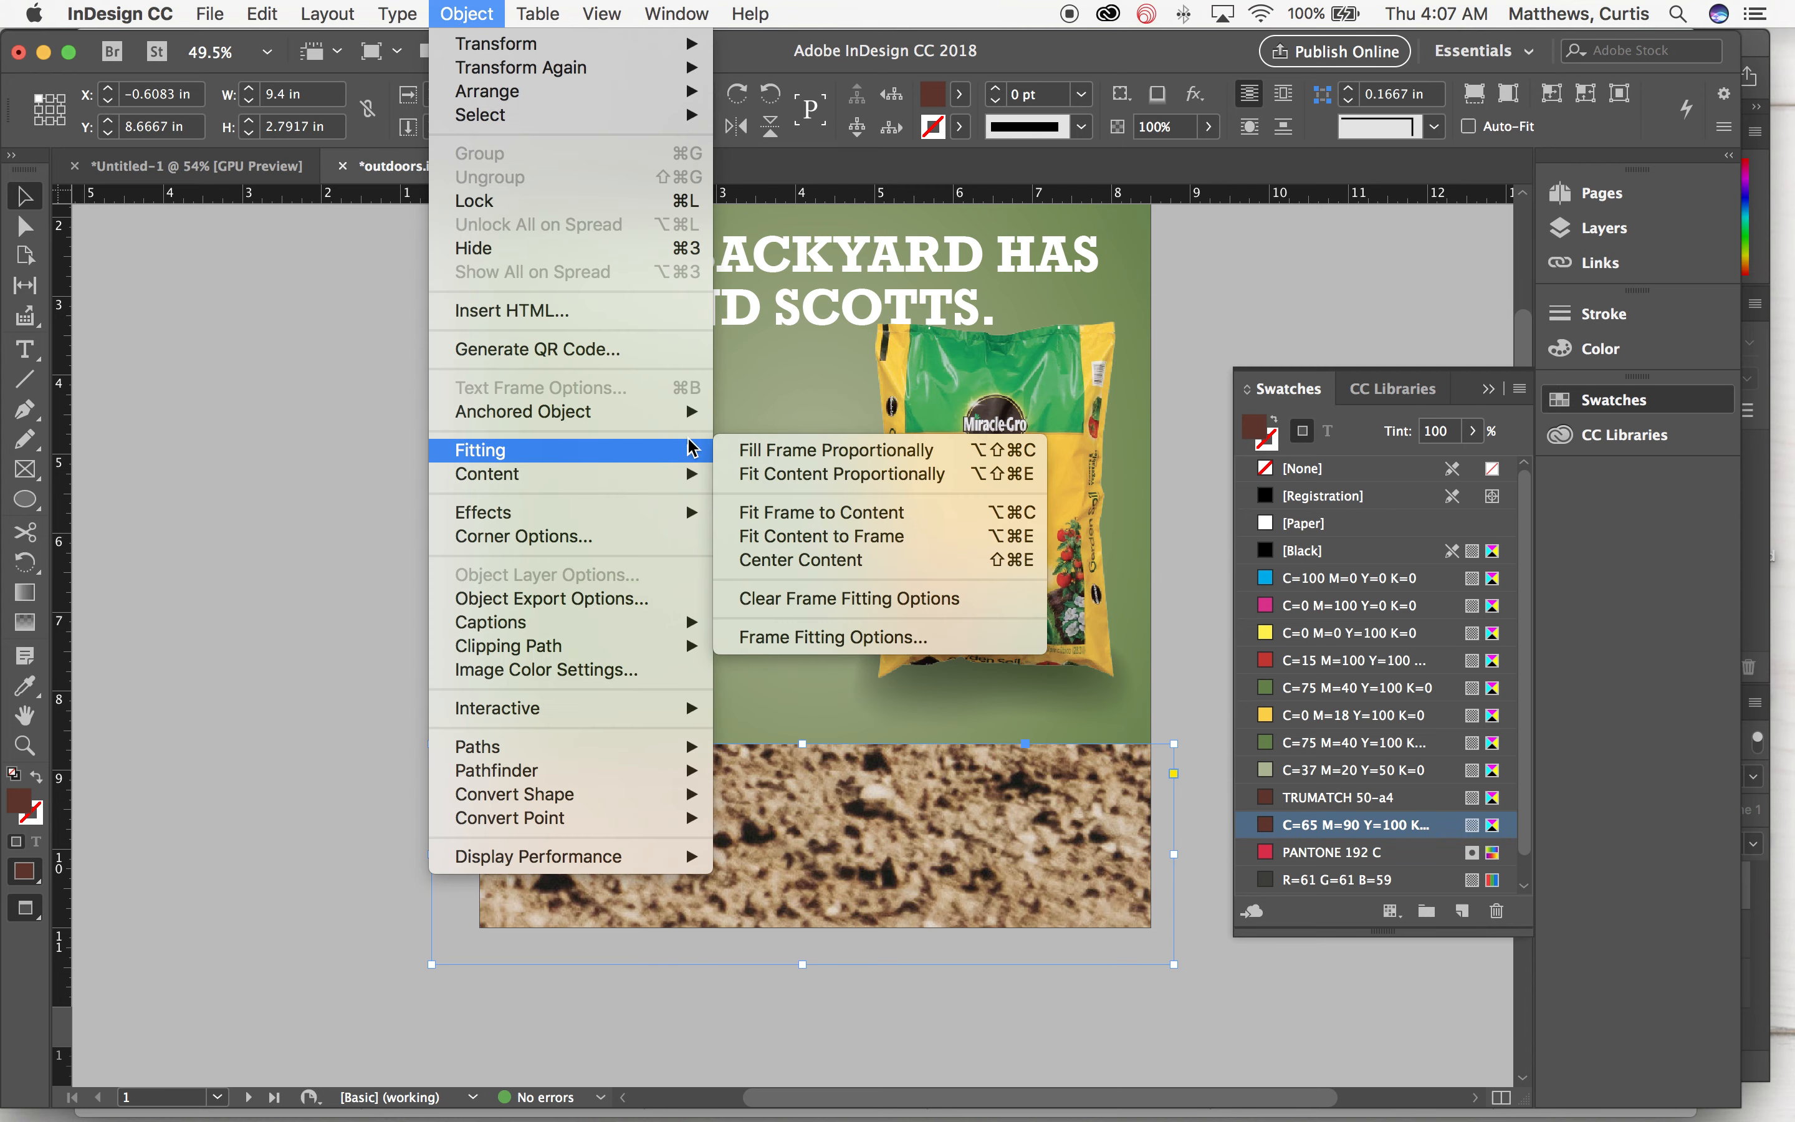
pyautogui.click(853, 451)
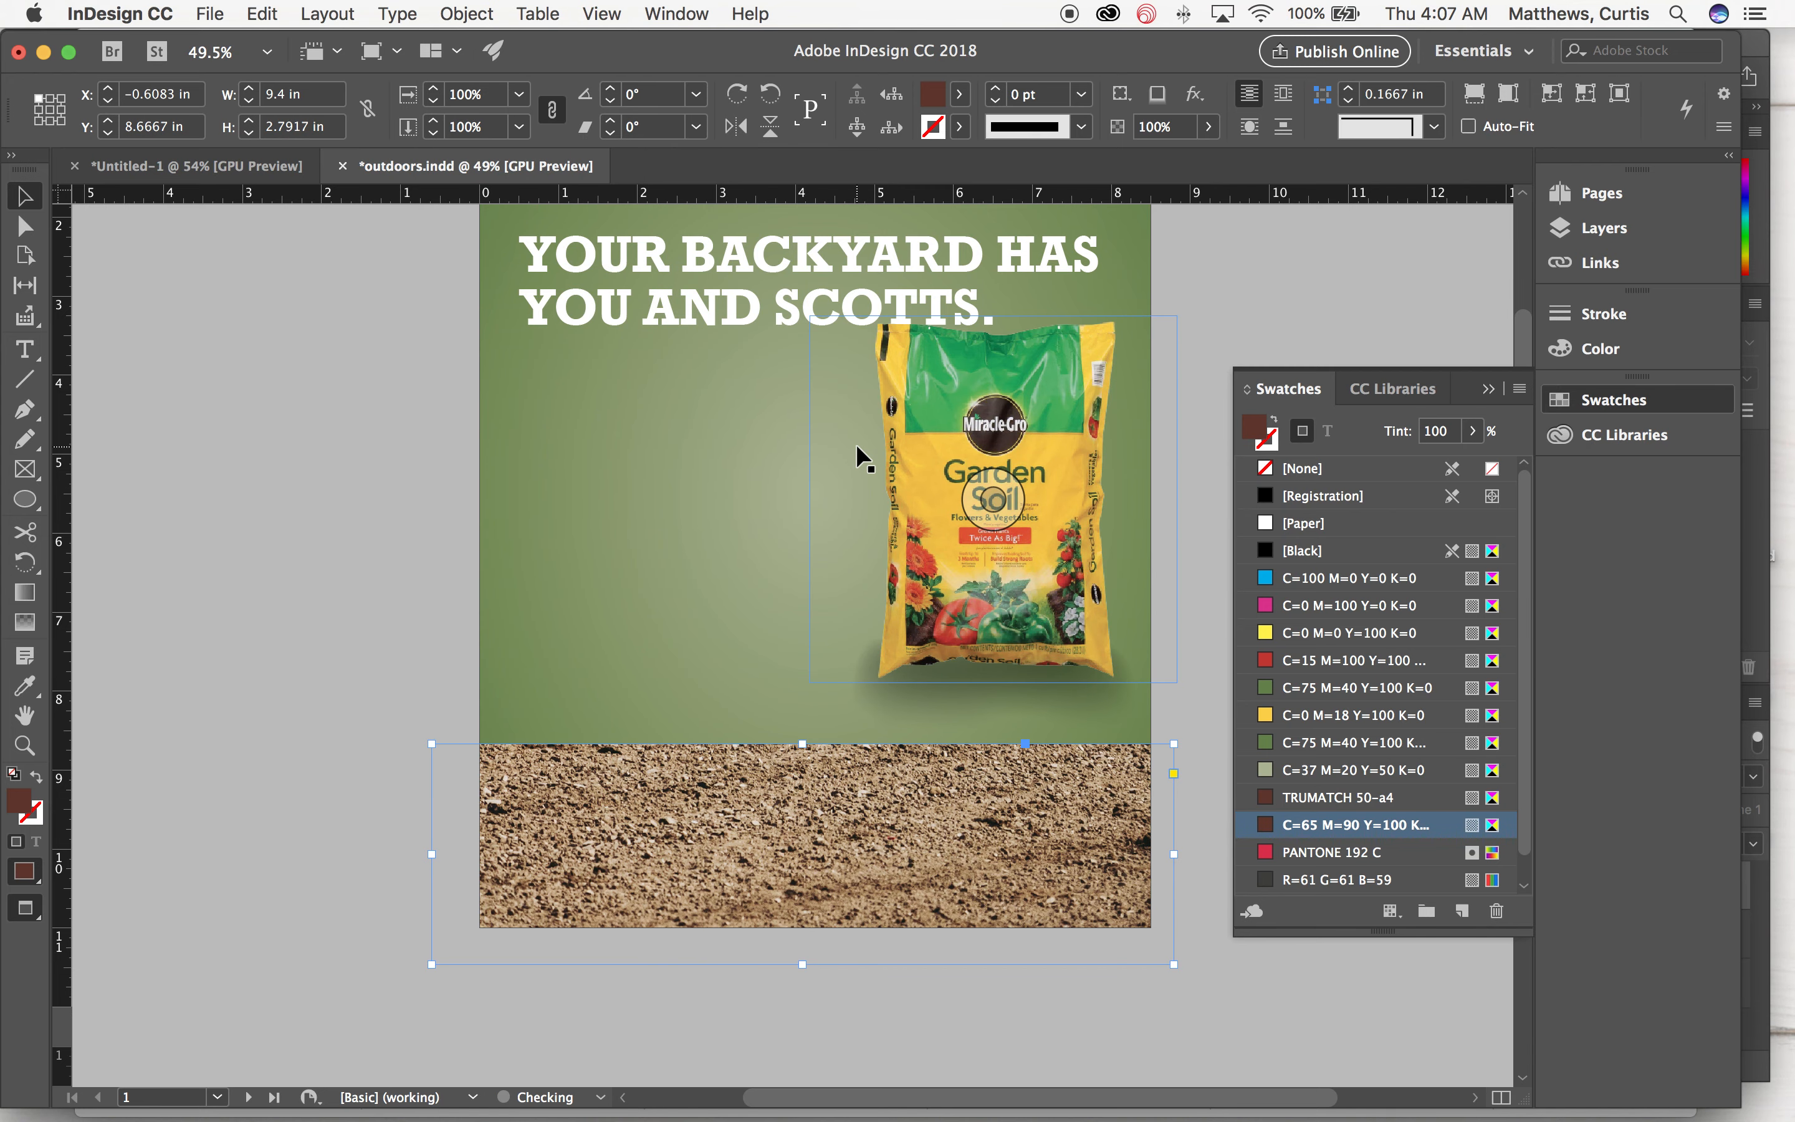
pyautogui.click(983, 988)
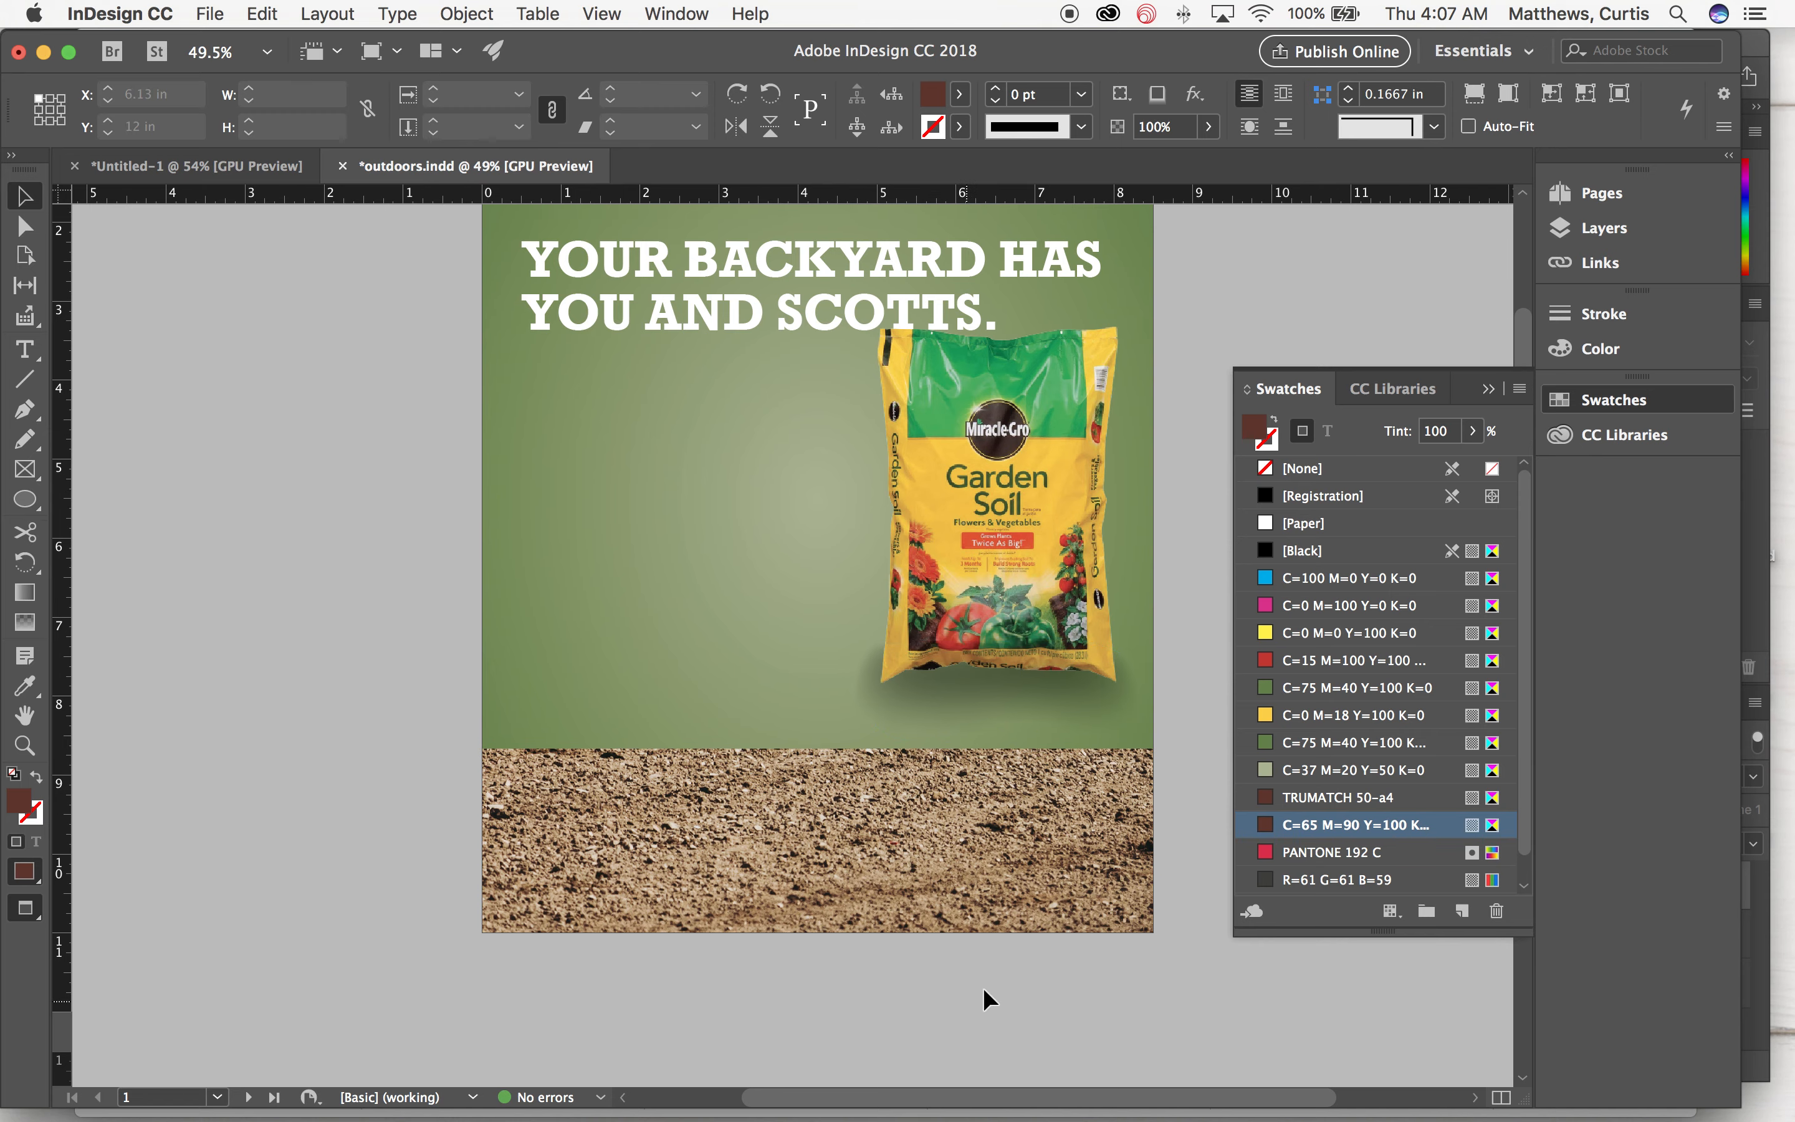
# Shift the dirt photo frame left to X about -1.25 in, uncovering the edge of the brown rectangle behind it.
pyautogui.click(906, 894)
pyautogui.scroll(3, 991, 869)
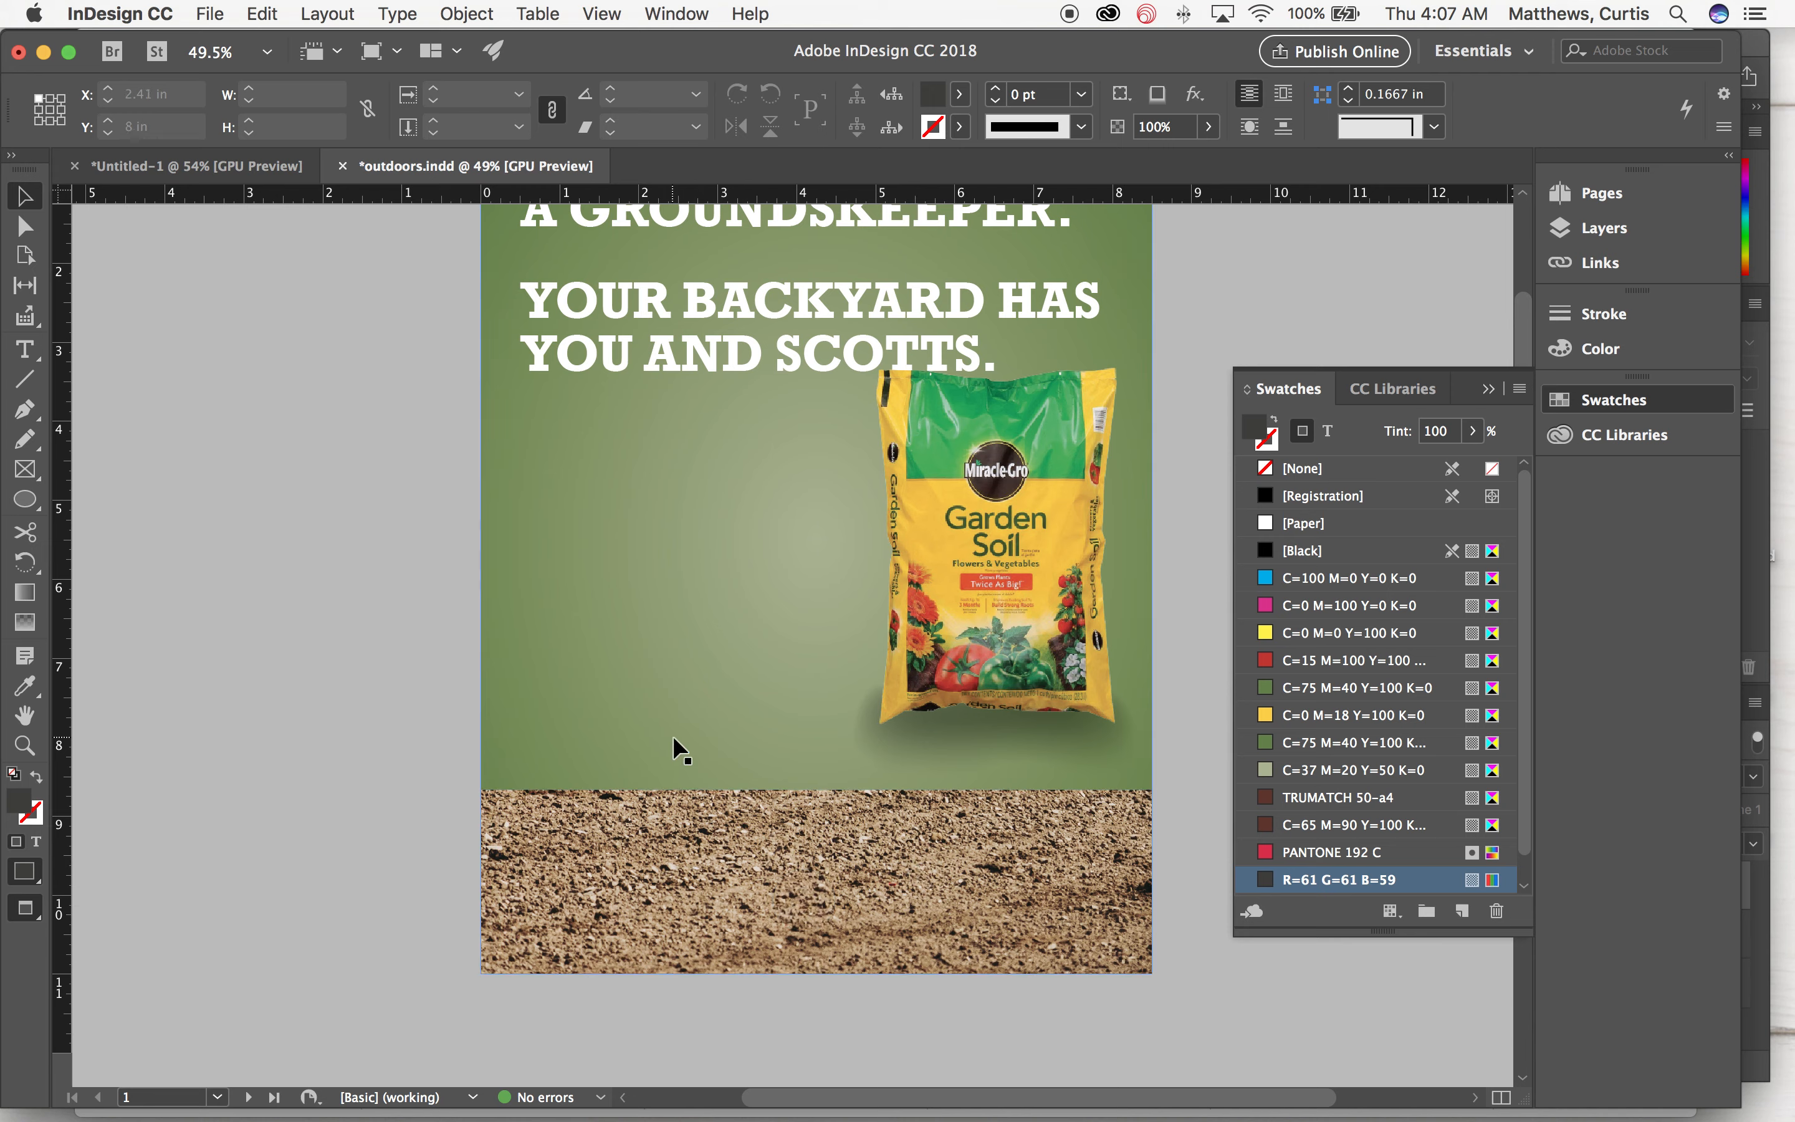
pyautogui.moveTo(662, 822); pyautogui.dragTo(609, 824)
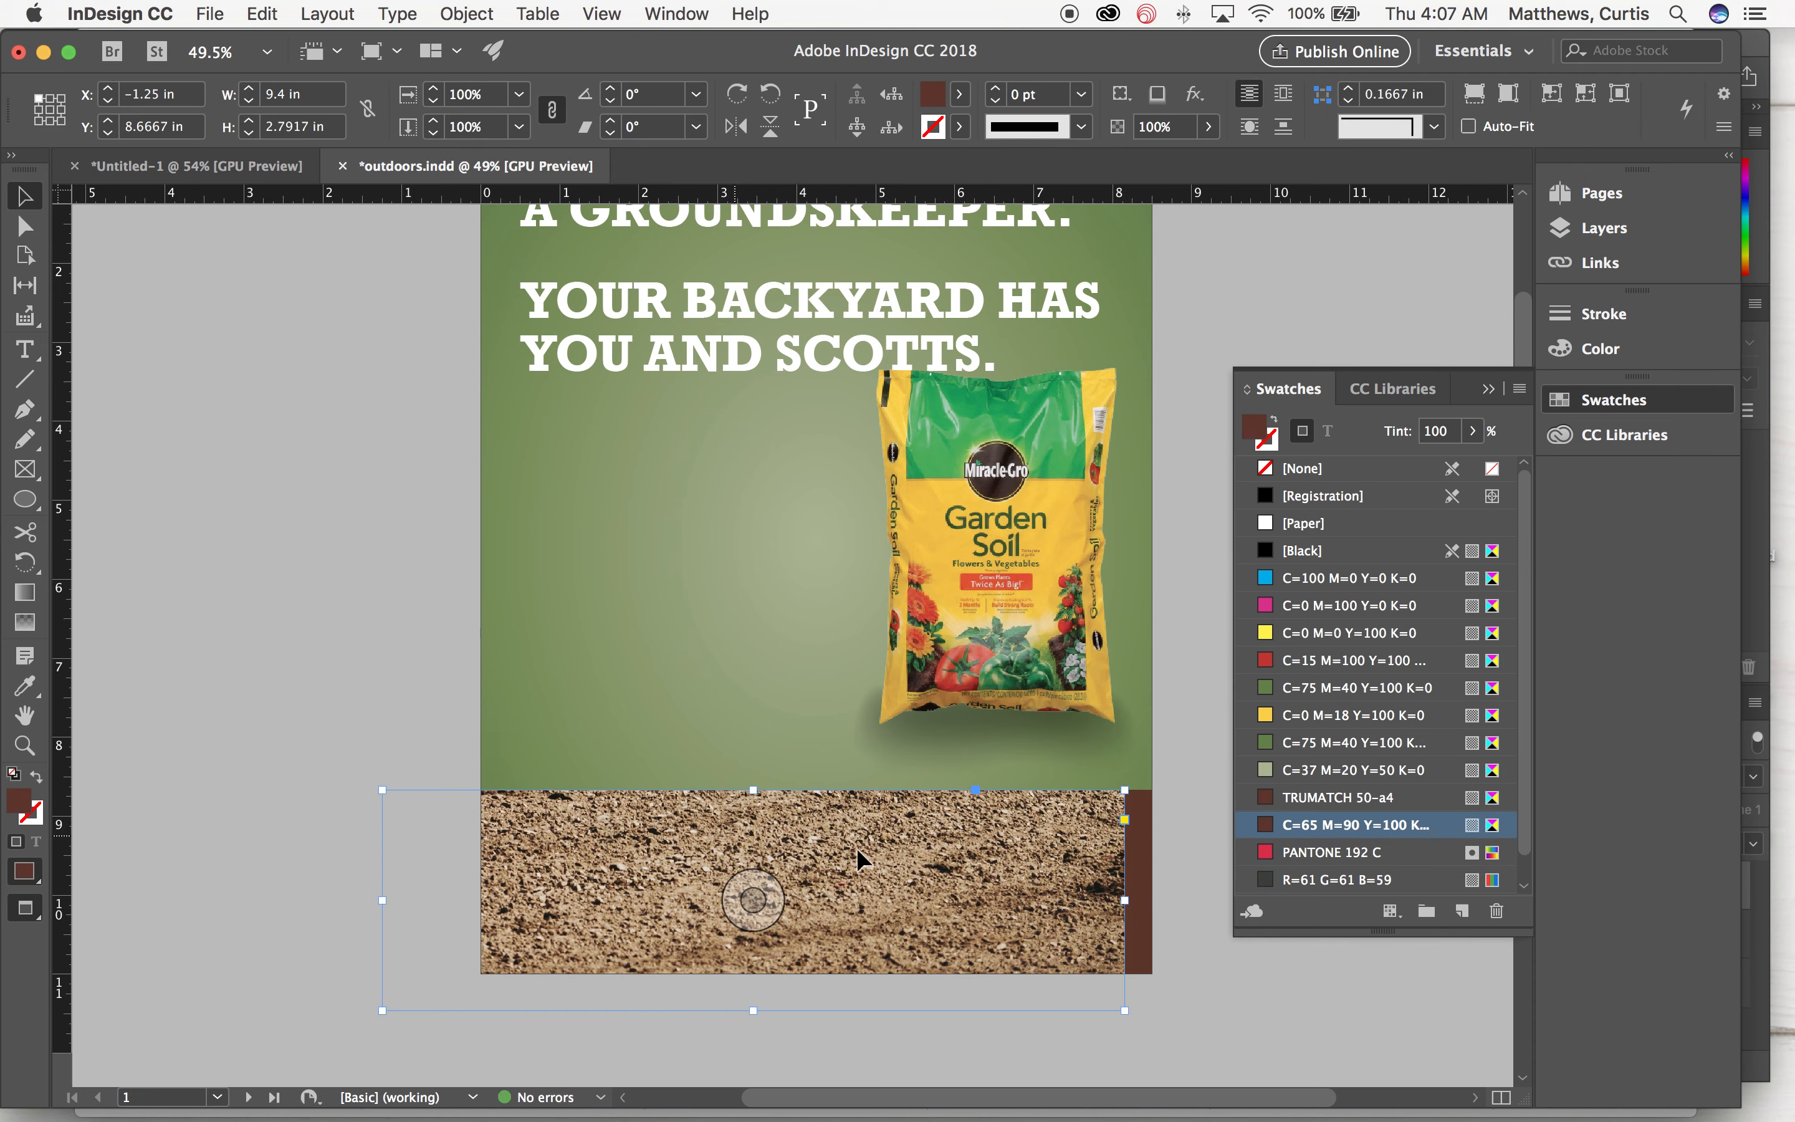
# Select the original brown rectangle behind the dirt photo and bring it to the front.
pyautogui.click(1141, 872)
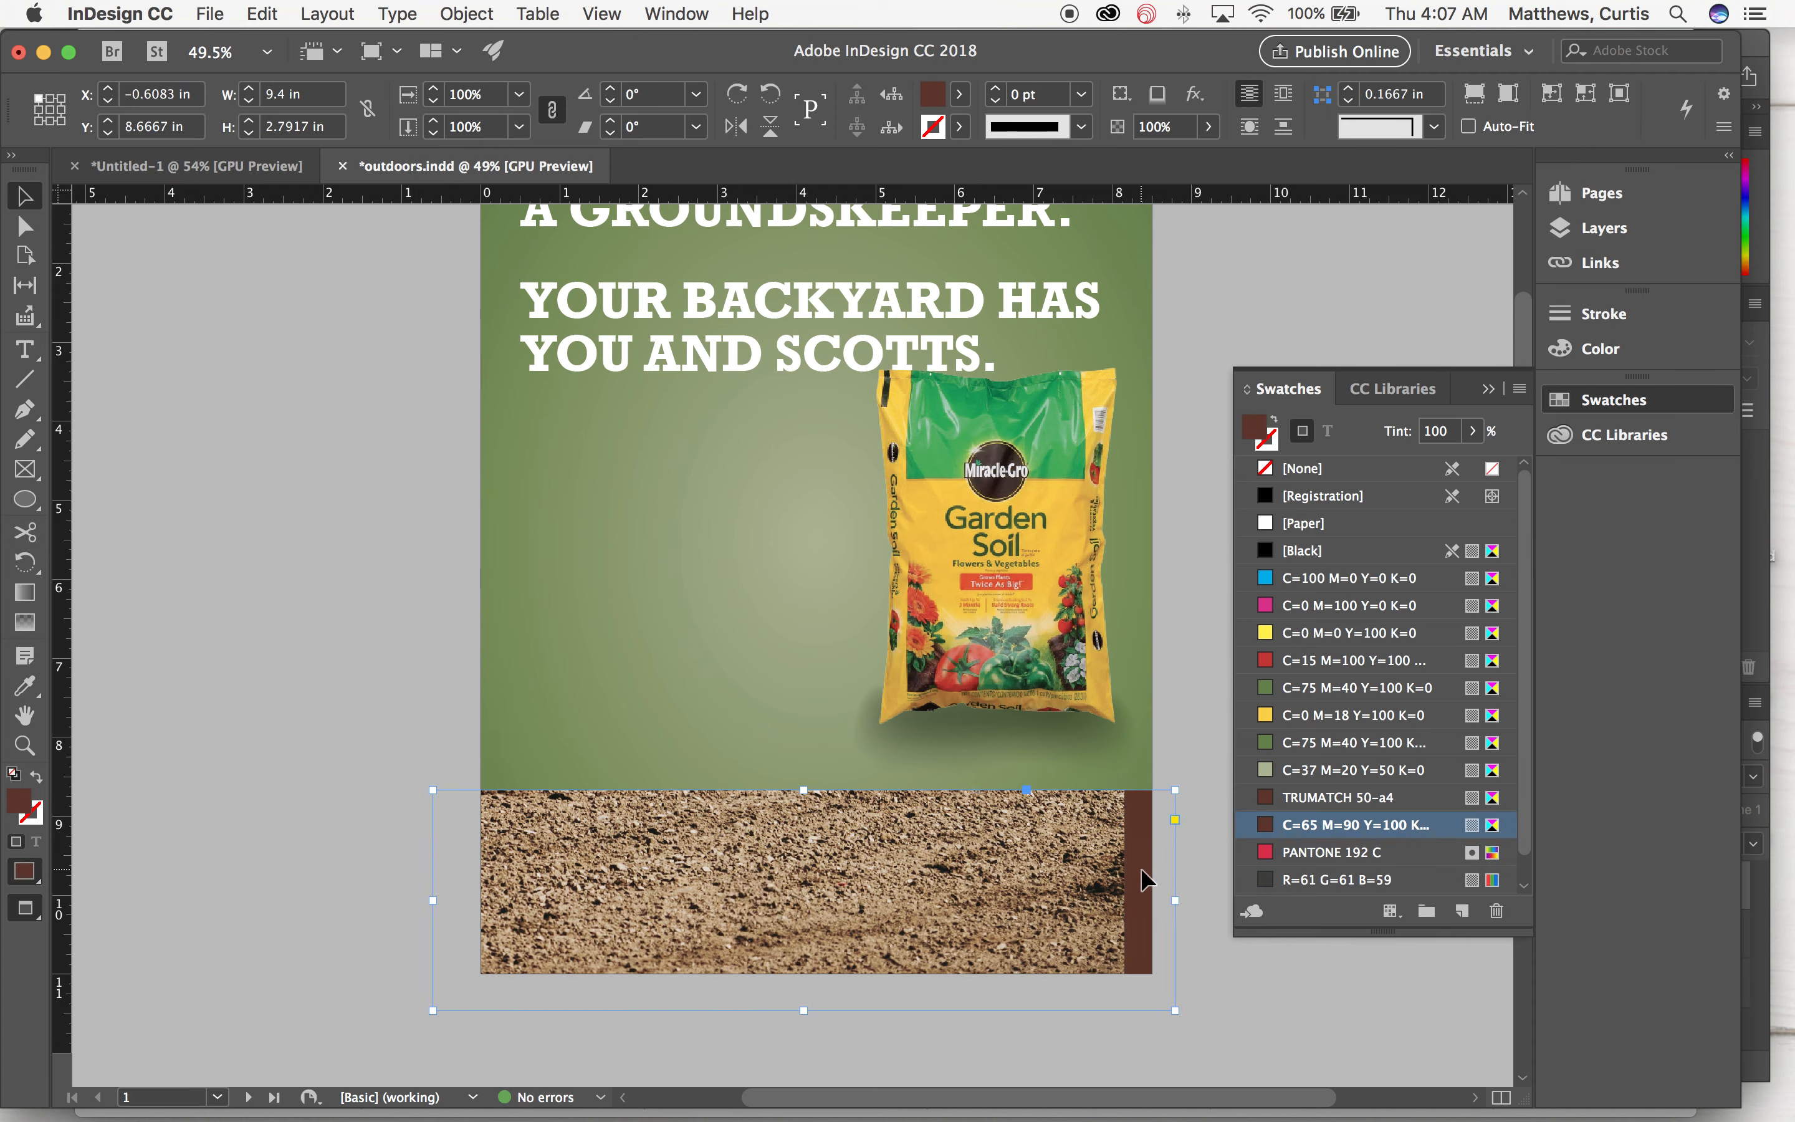
pyautogui.click(466, 13)
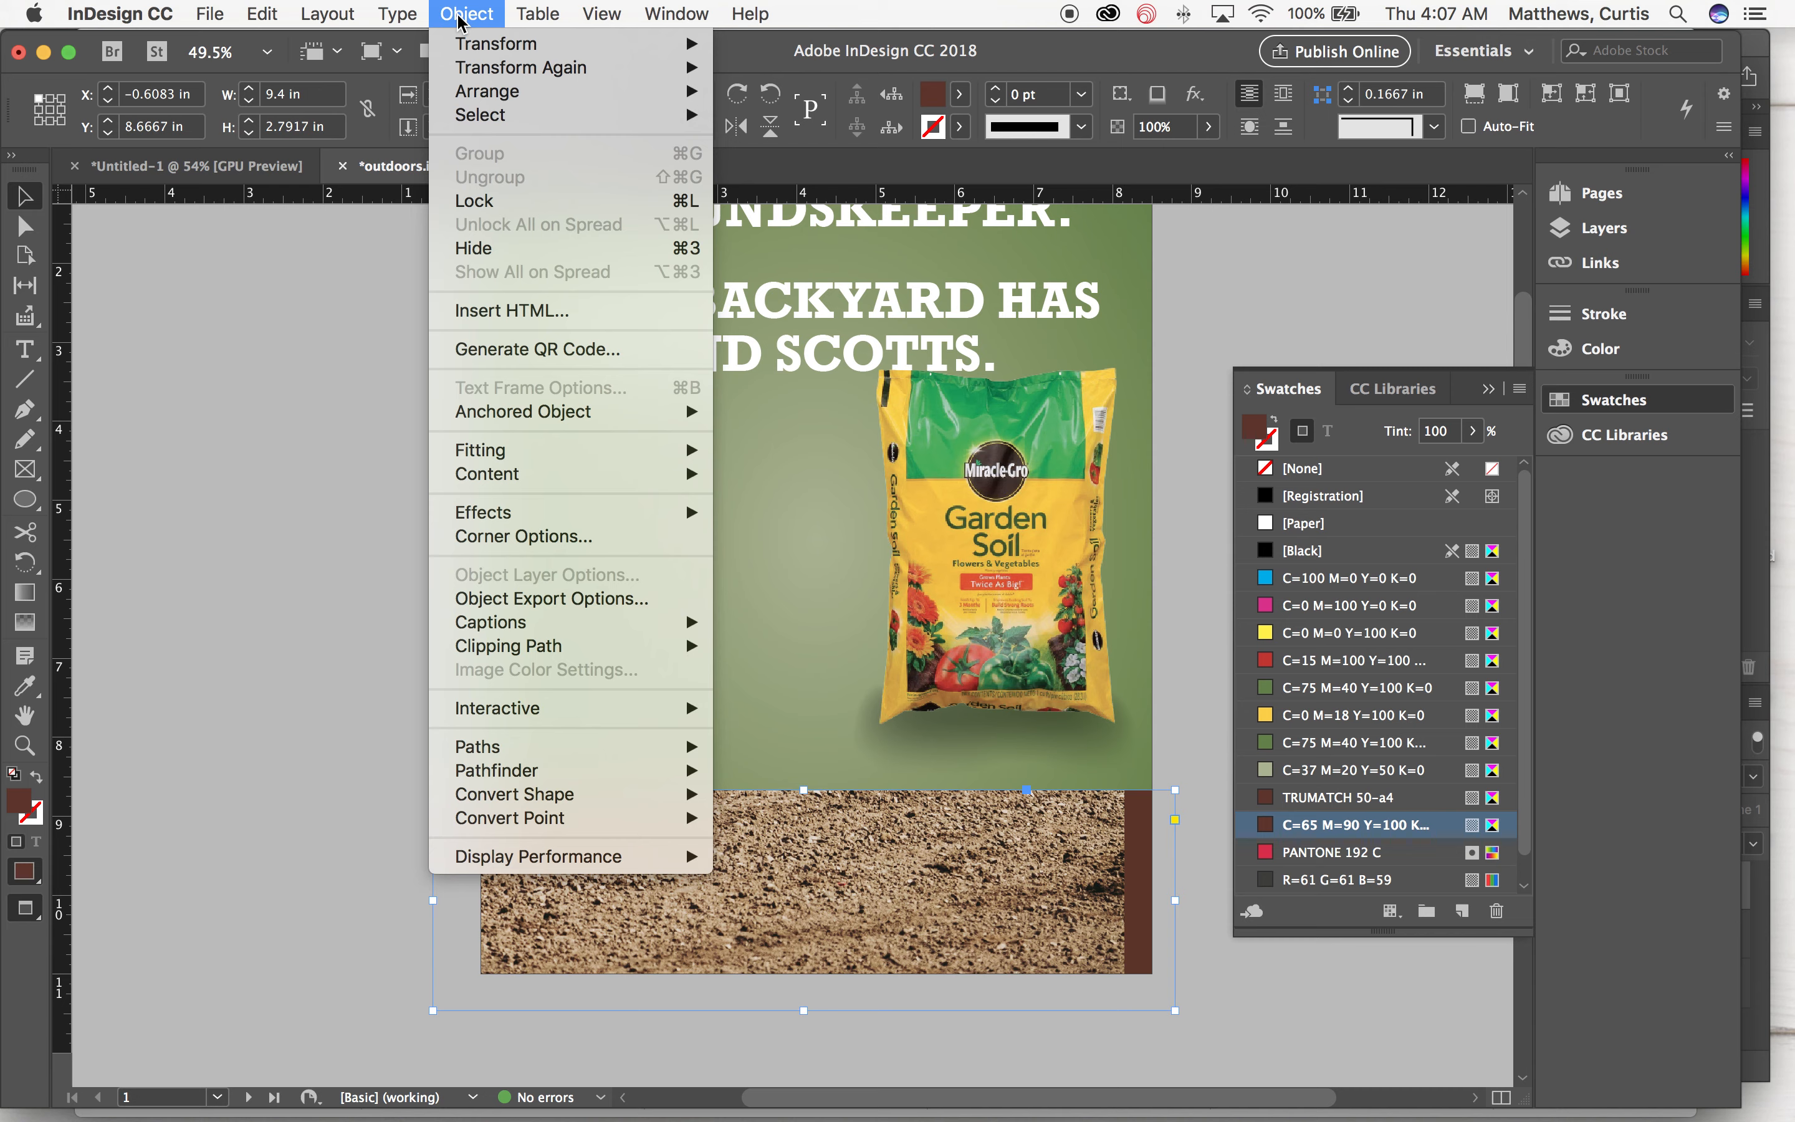
pyautogui.moveTo(460, 92)
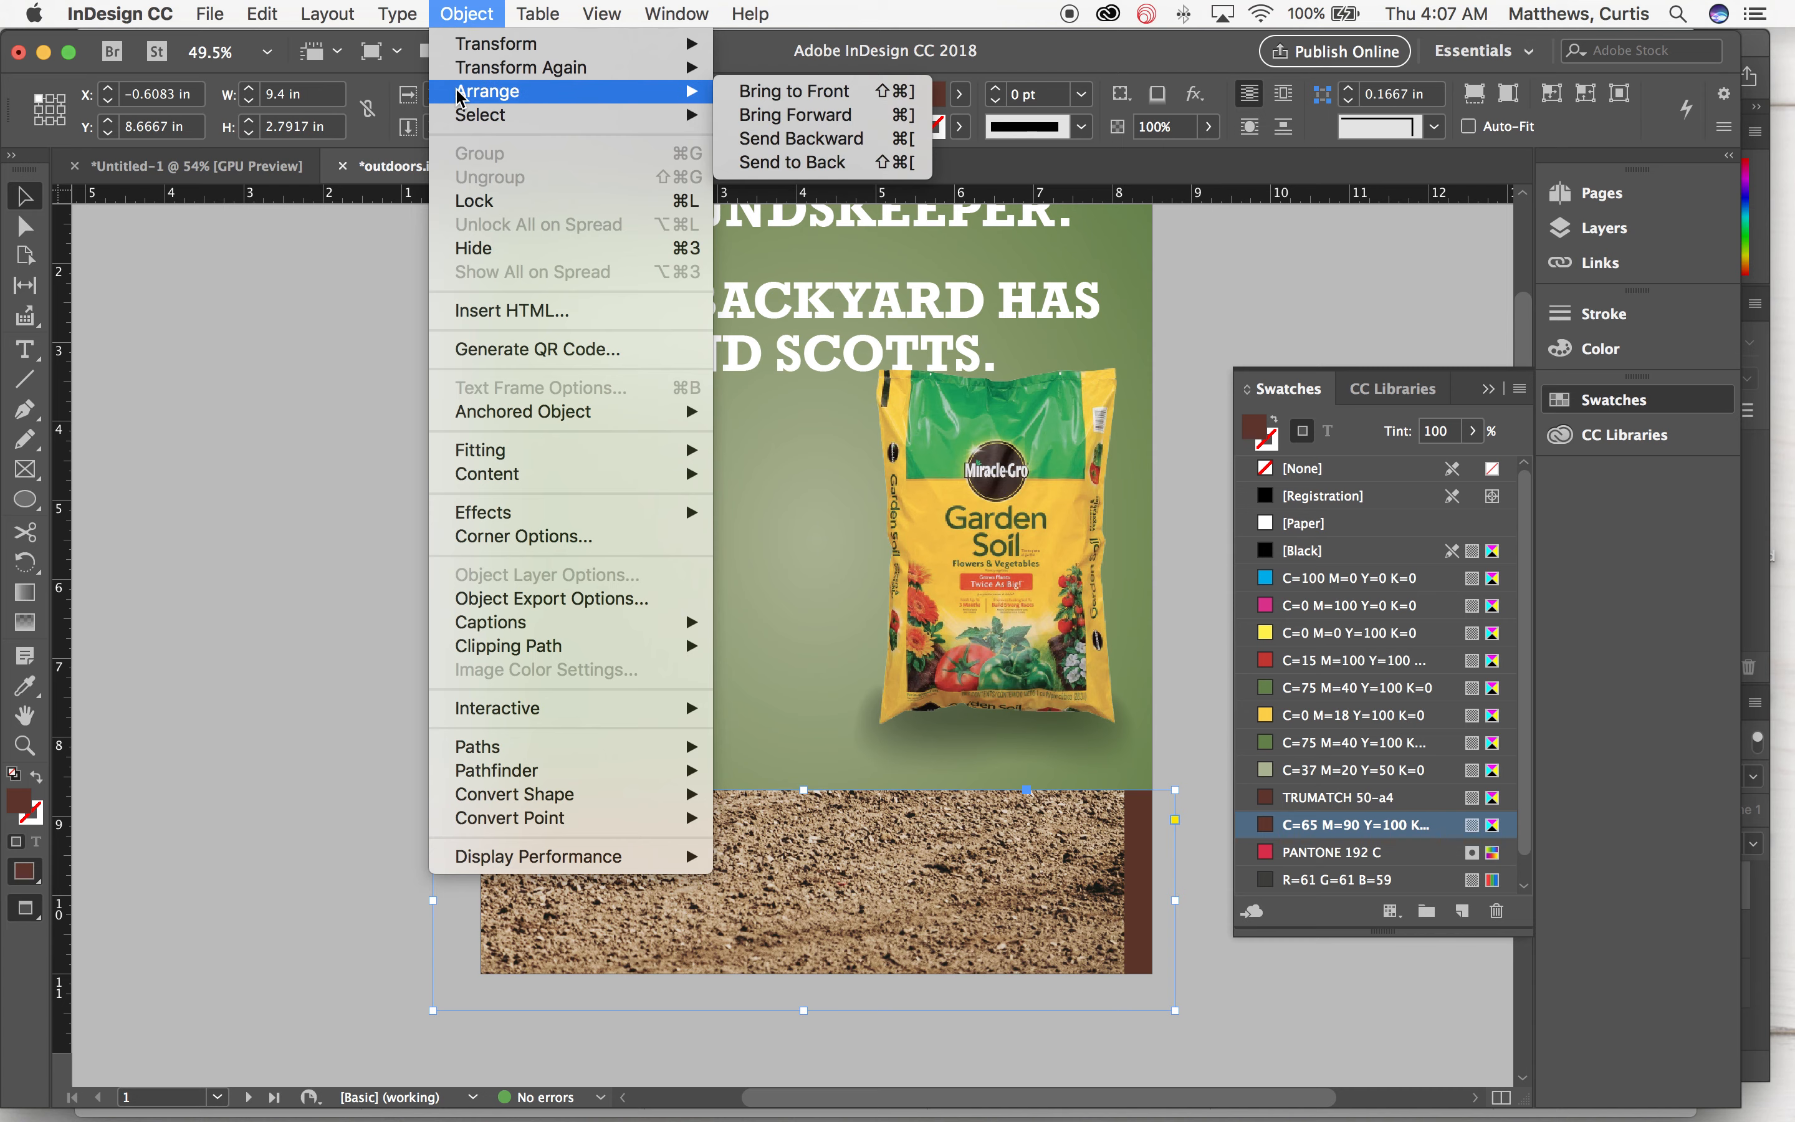
pyautogui.click(814, 93)
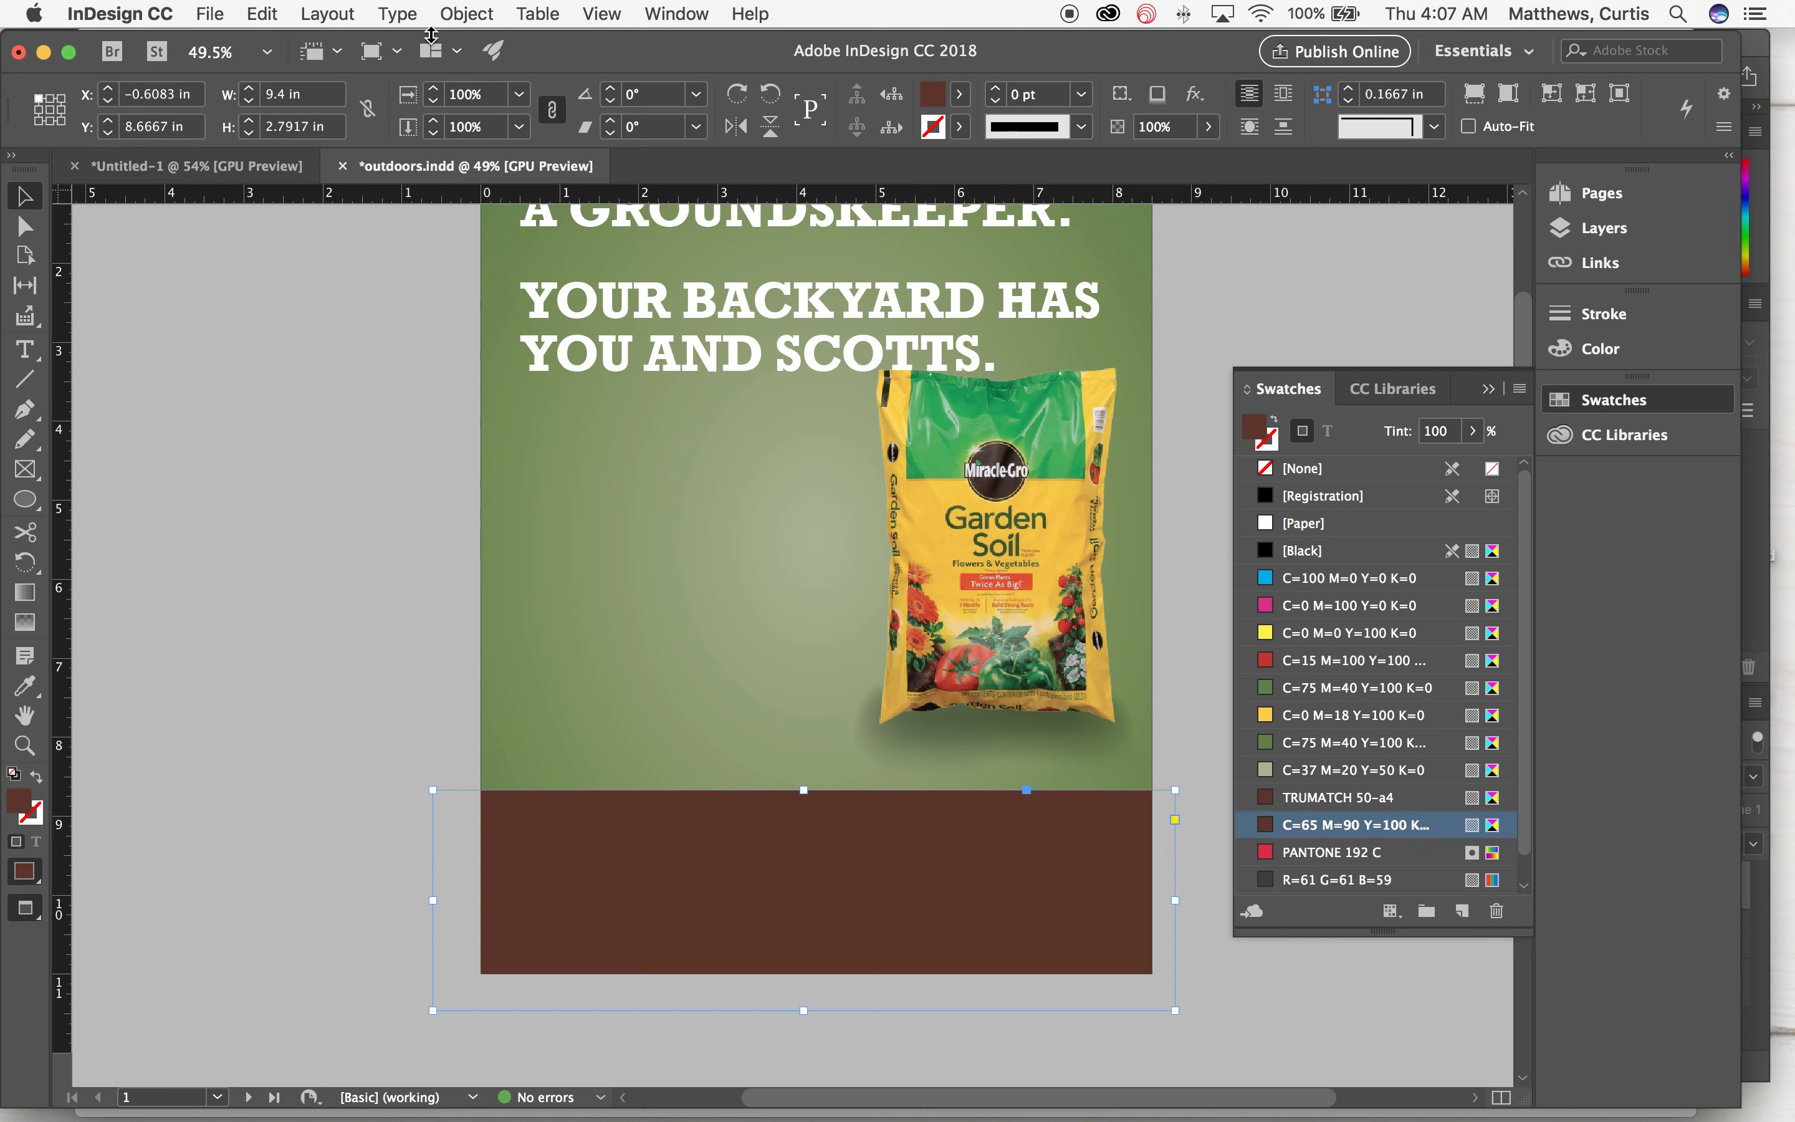
# Lower the brown rectangle's opacity to 55% in the Transparency effects.
pyautogui.click(466, 13)
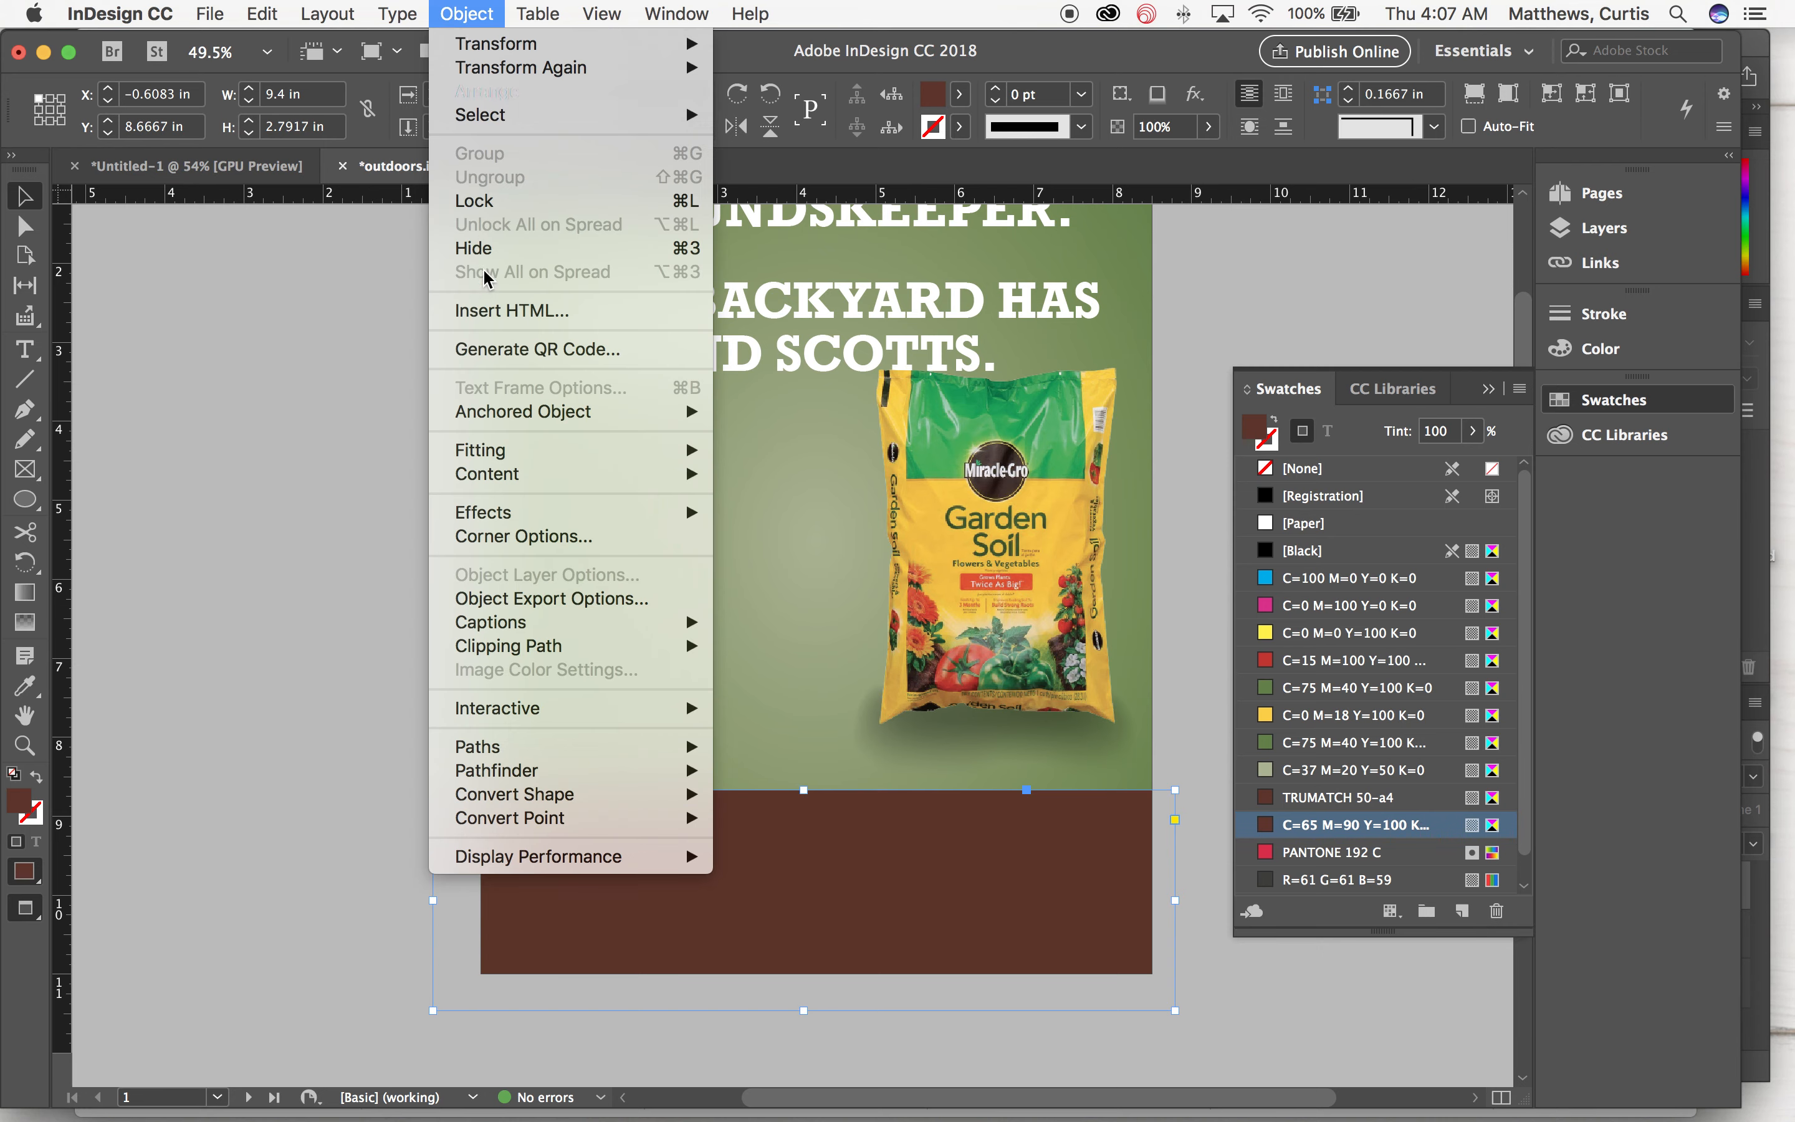
pyautogui.moveTo(645, 516)
pyautogui.click(821, 513)
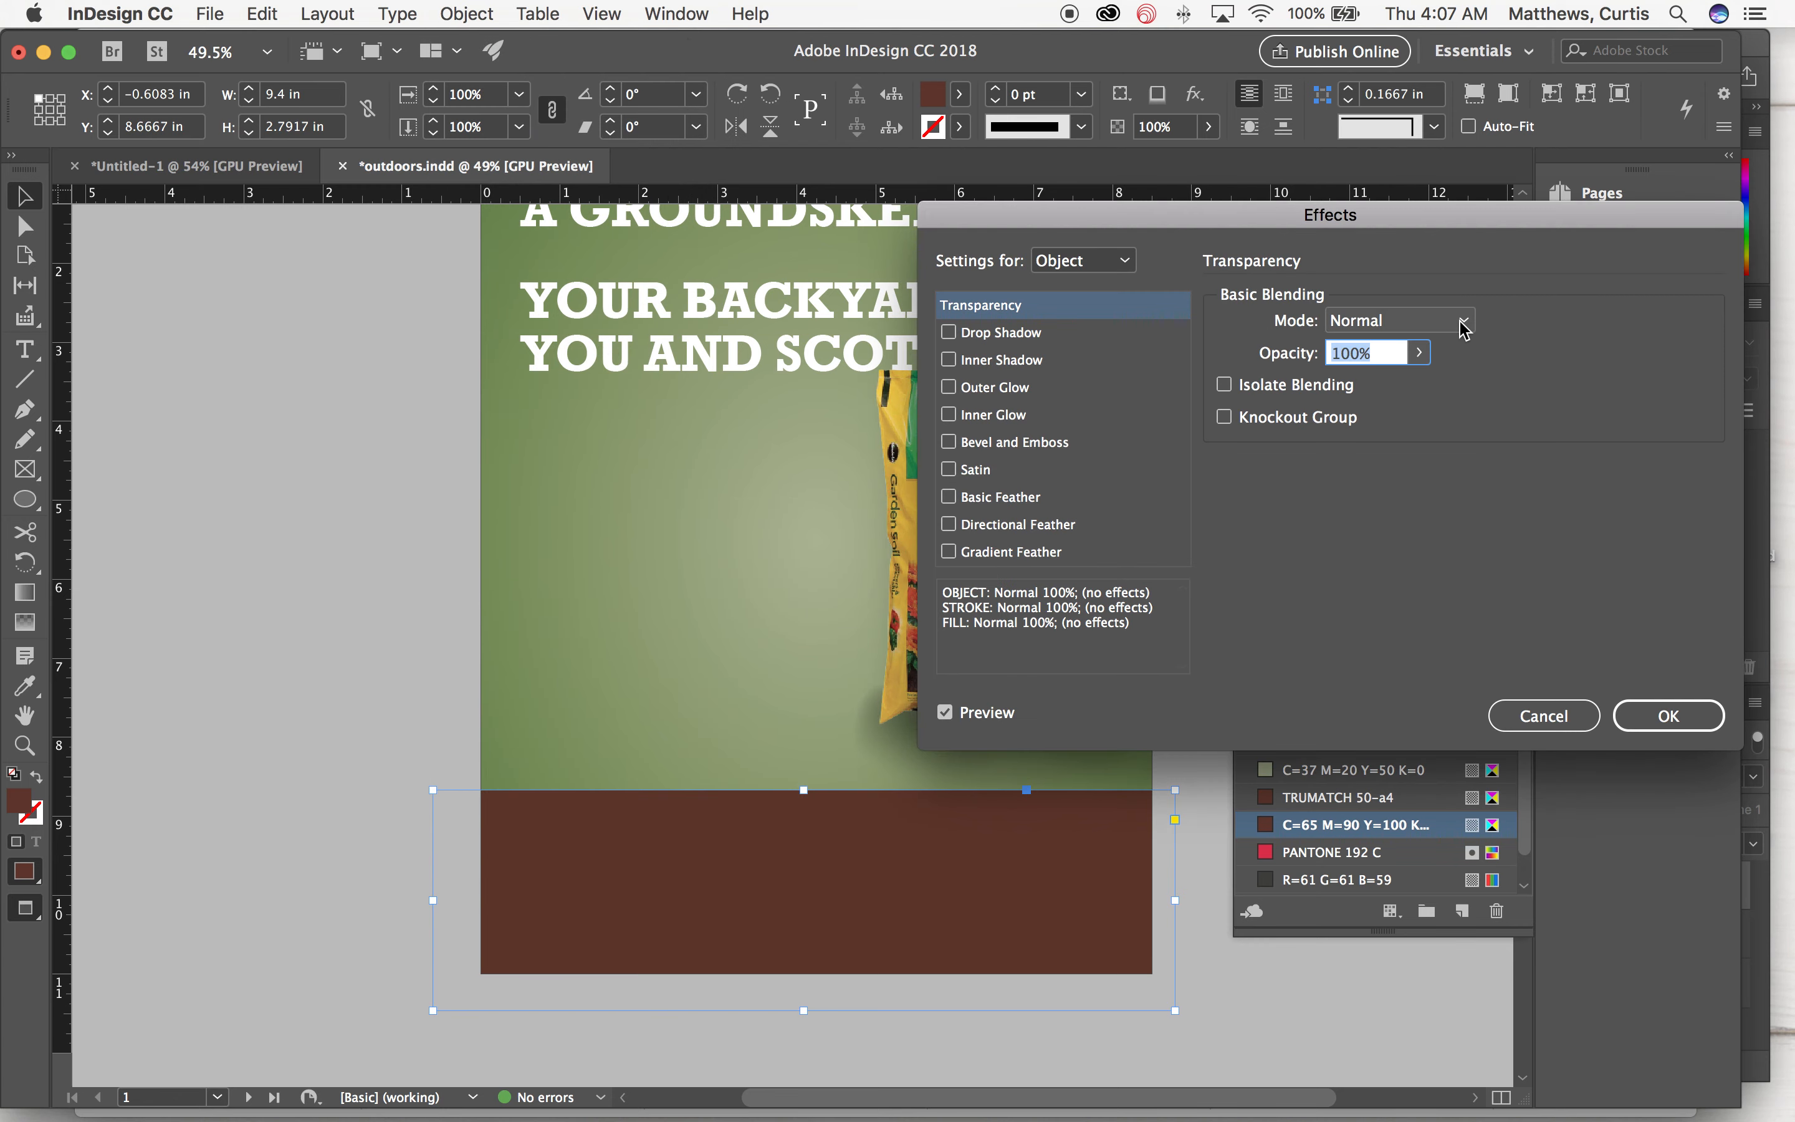
pyautogui.click(1420, 355)
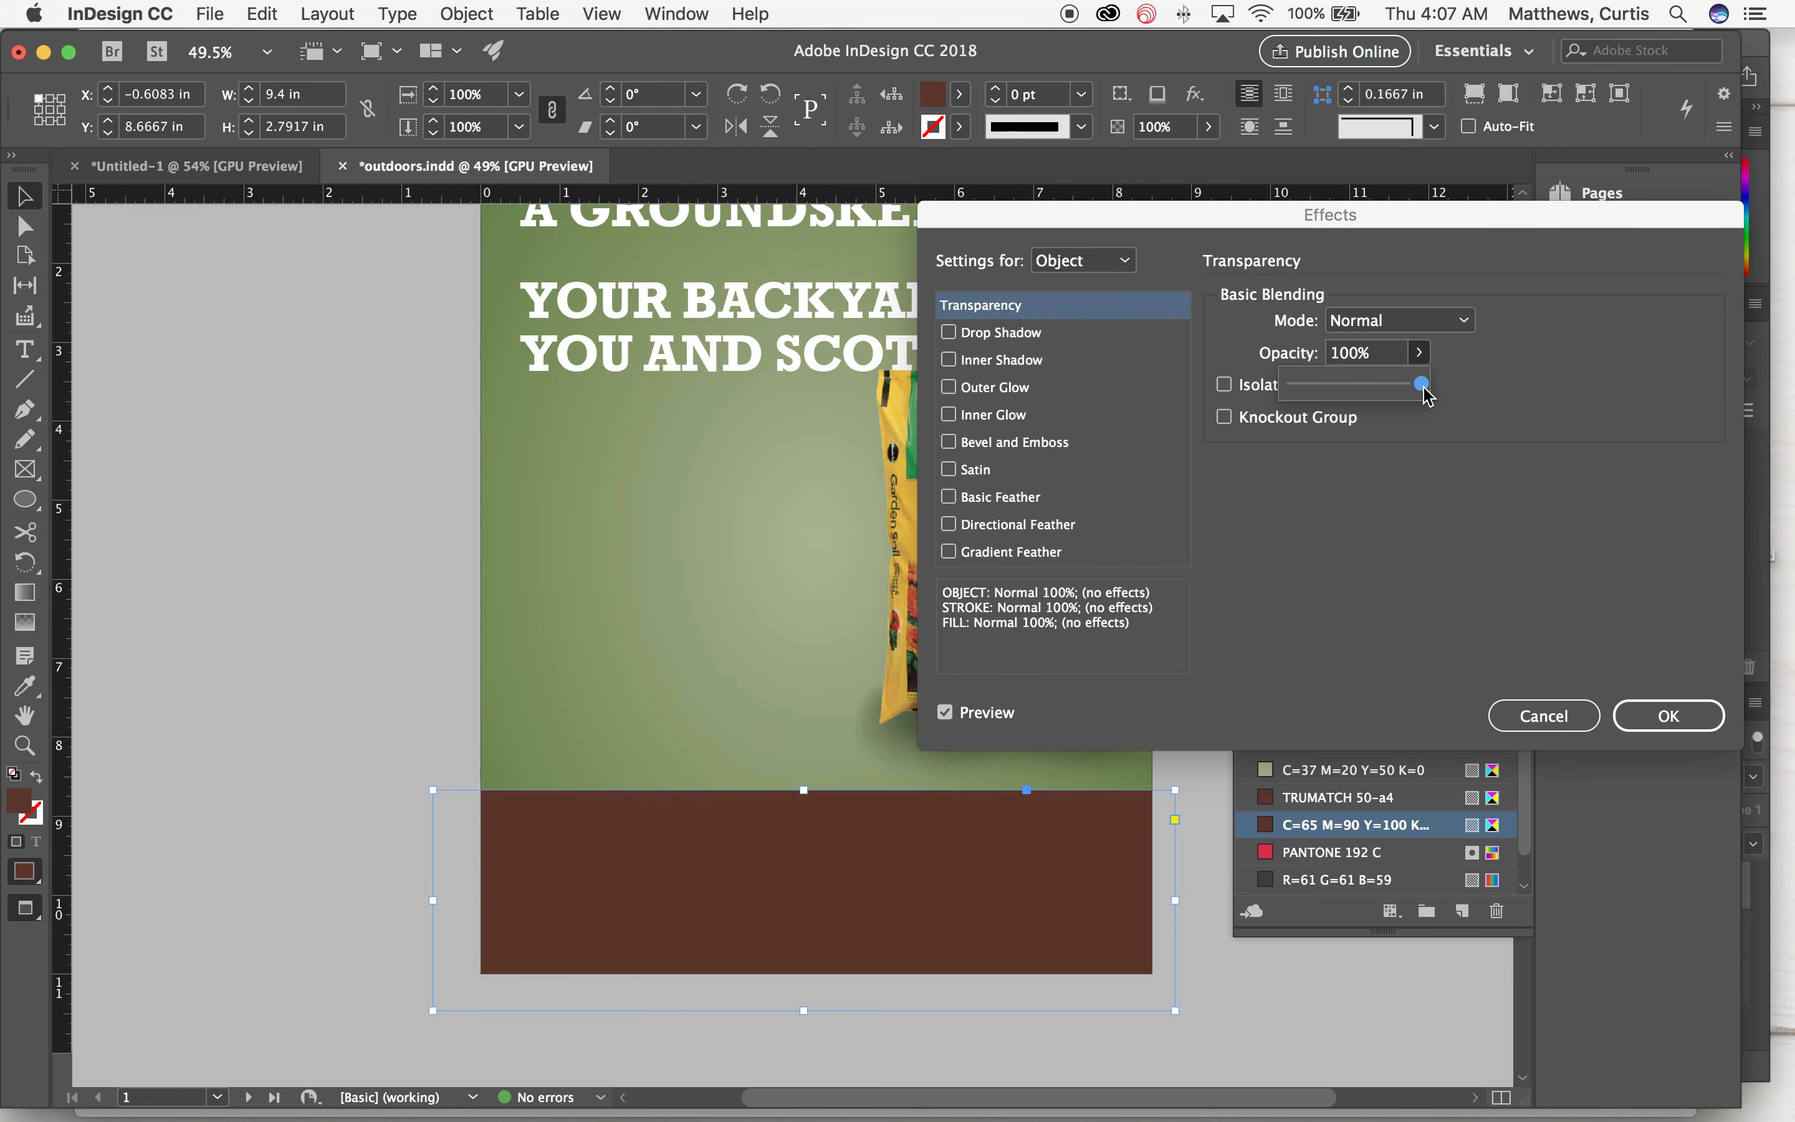
pyautogui.moveTo(1422, 383); pyautogui.dragTo(1364, 386)
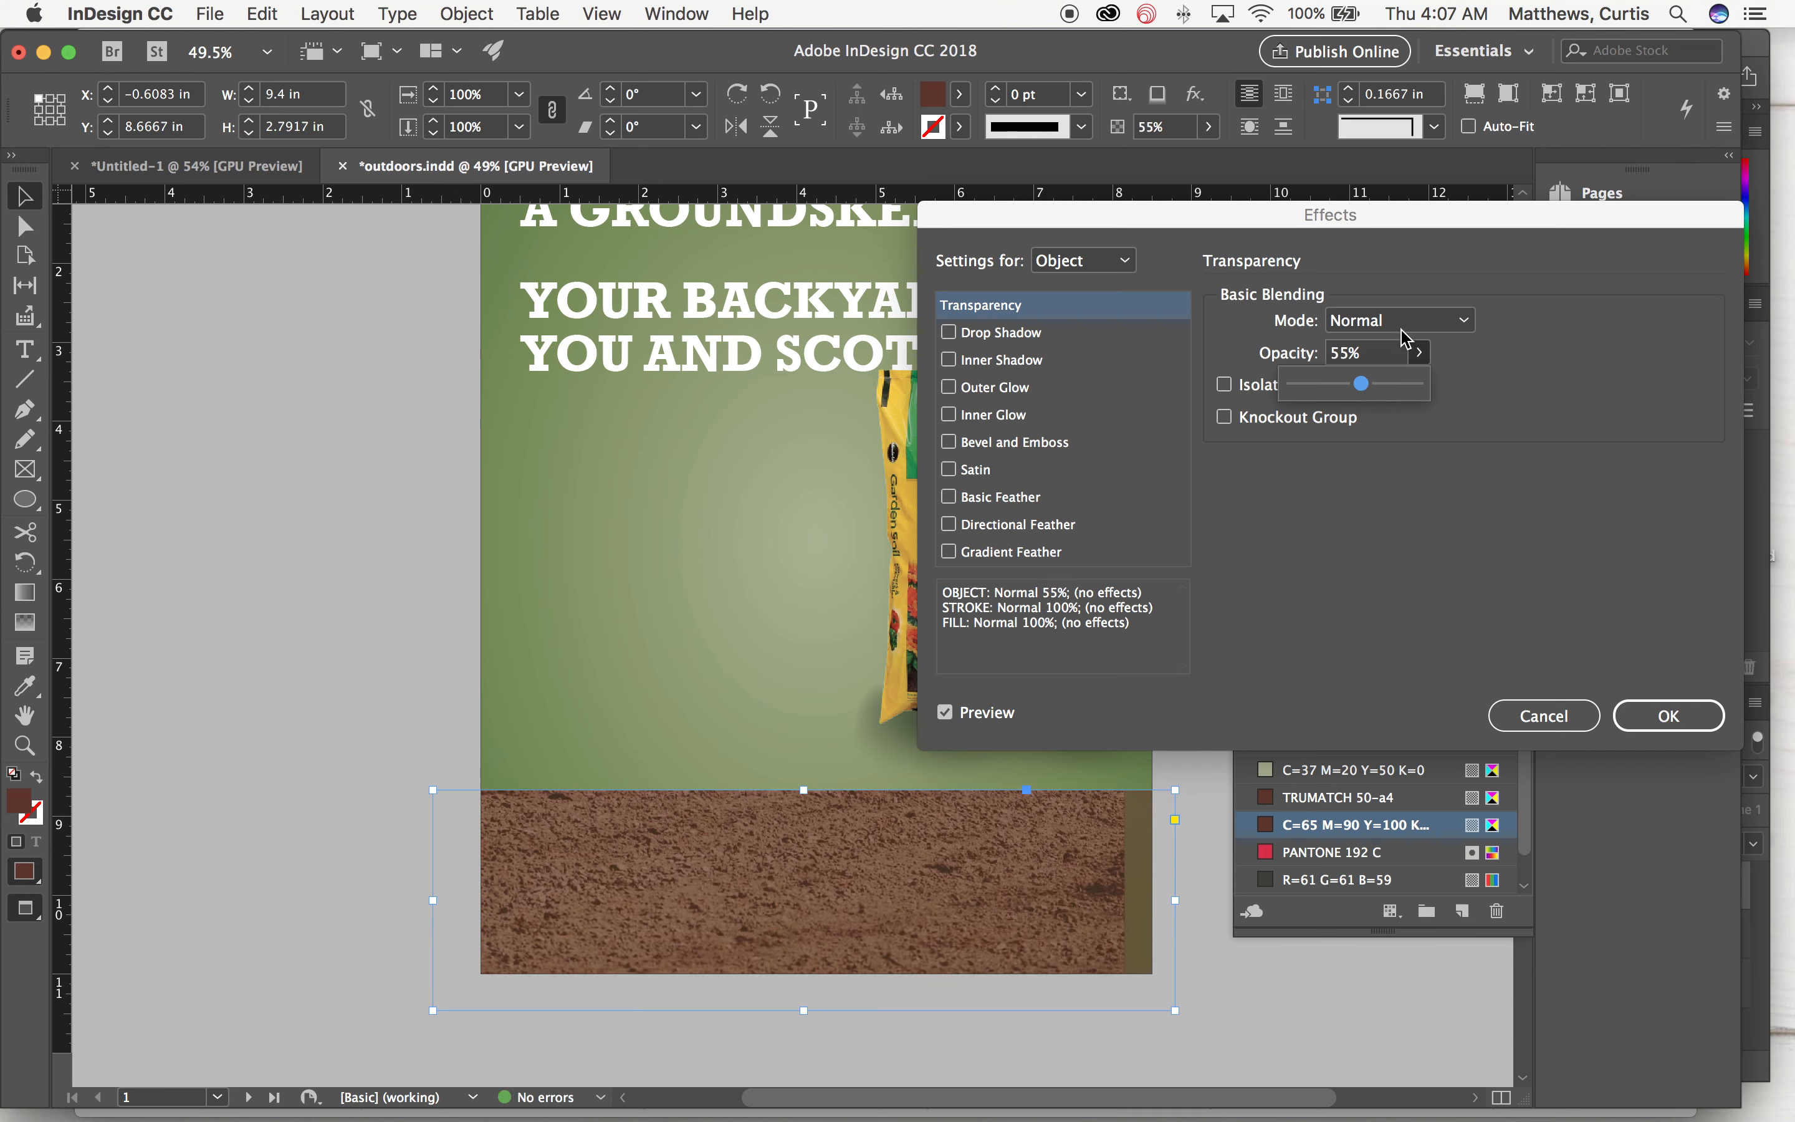
# Try the Multiply blending mode on the brown rectangle, settle on Darken, and apply the effect.
pyautogui.click(1409, 327)
pyautogui.click(1392, 379)
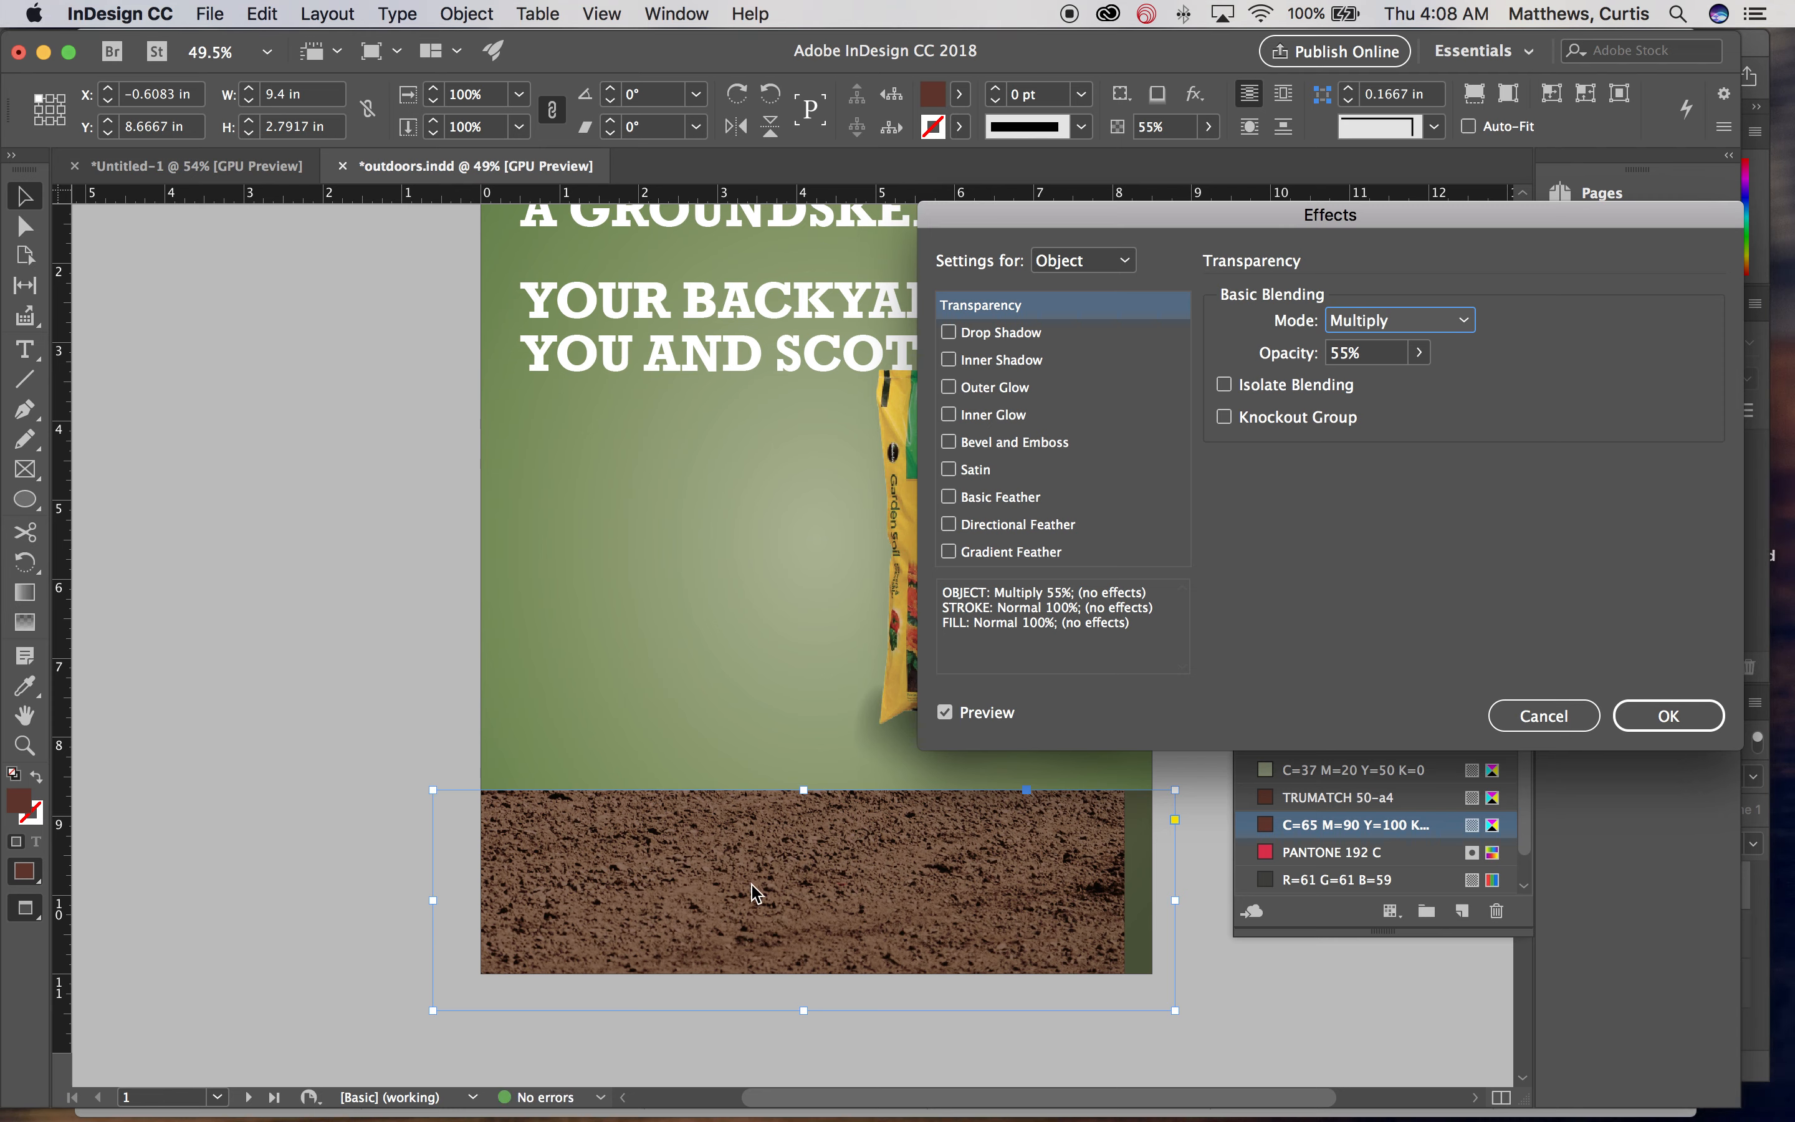
pyautogui.click(1363, 324)
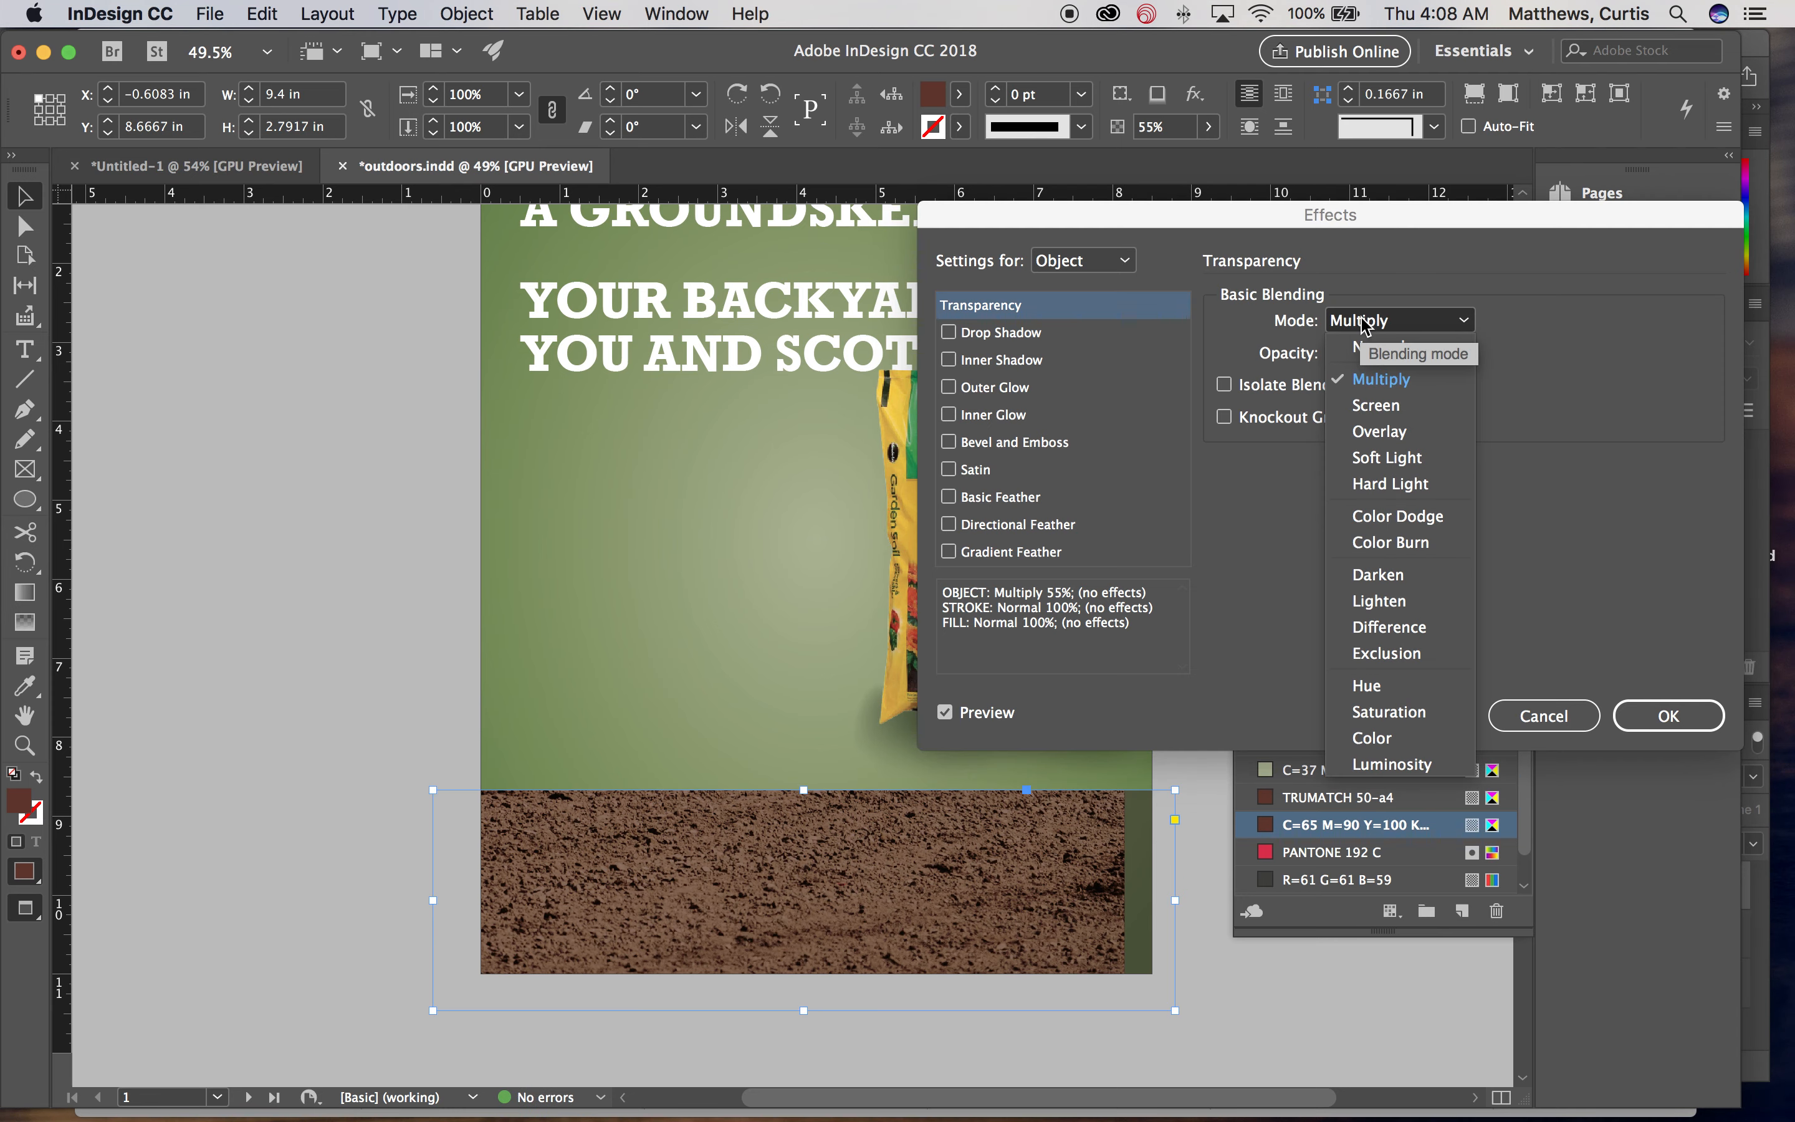
pyautogui.click(1393, 574)
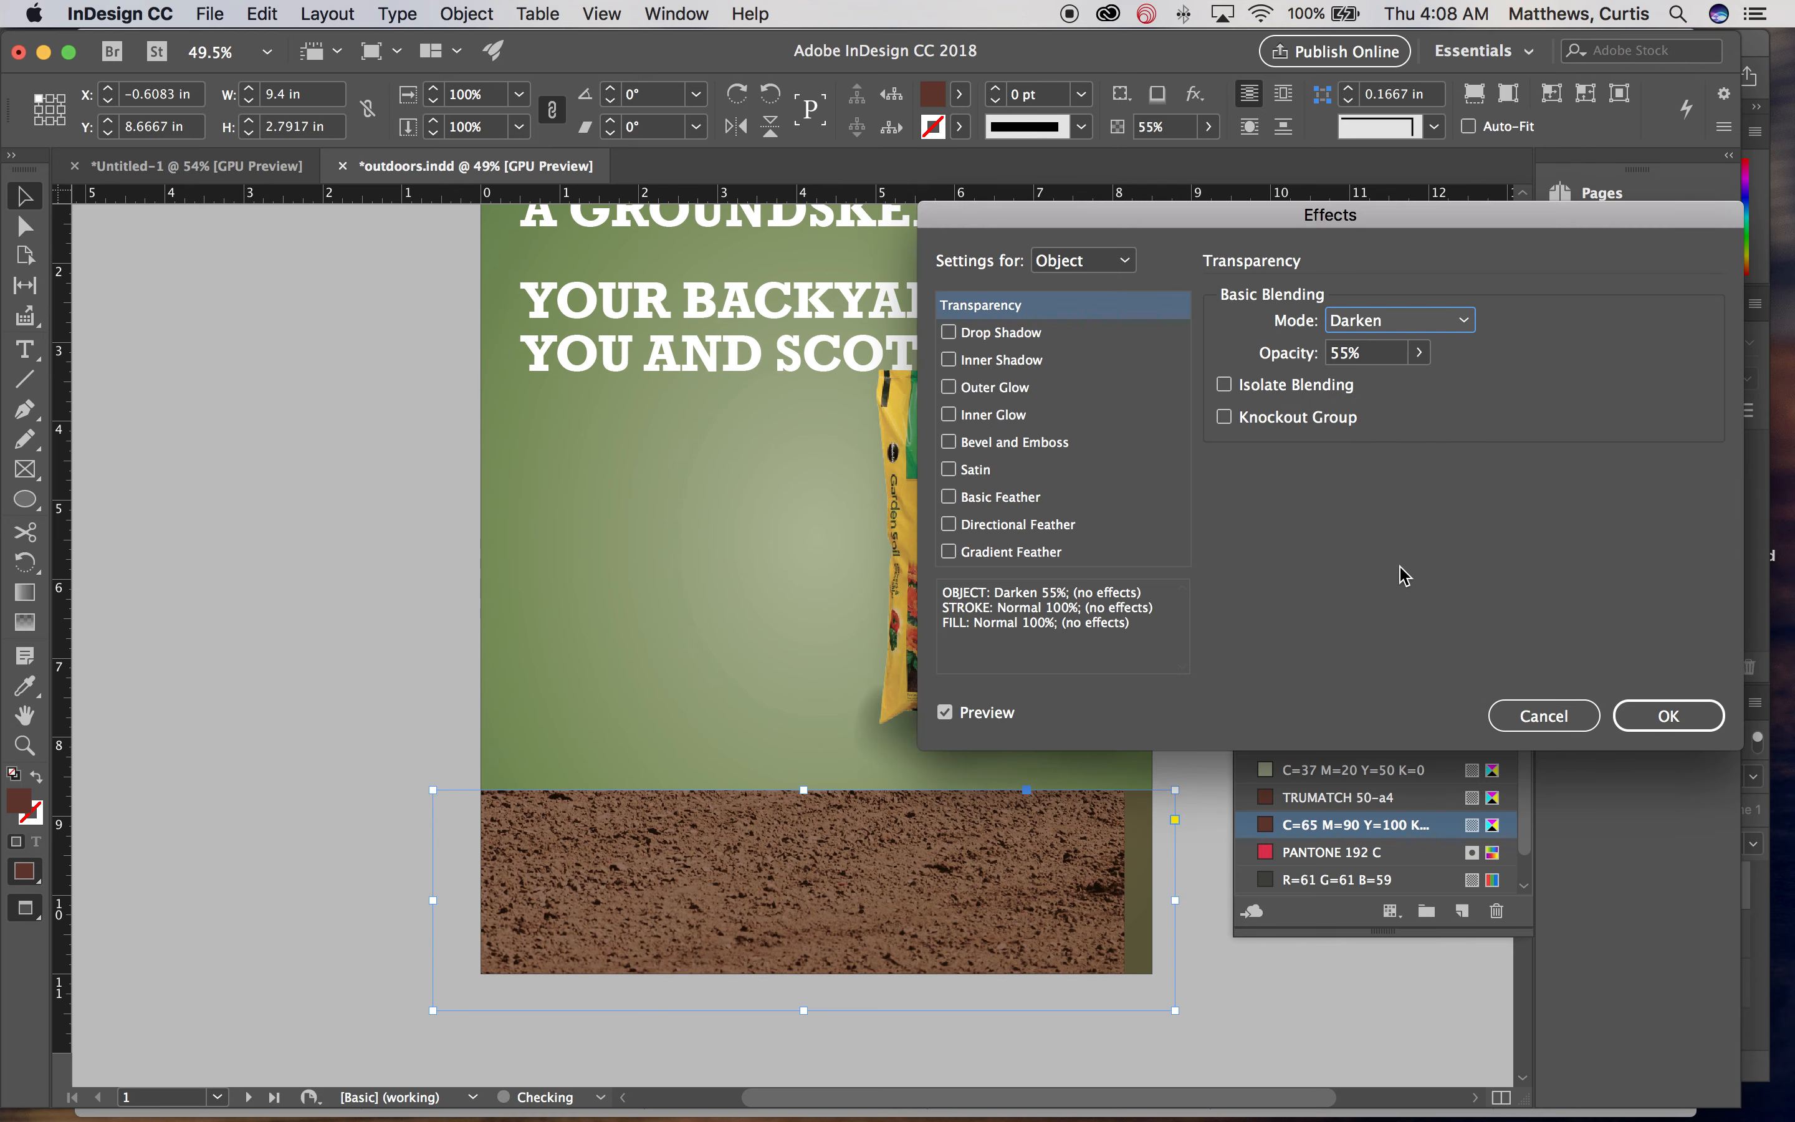
pyautogui.click(1369, 332)
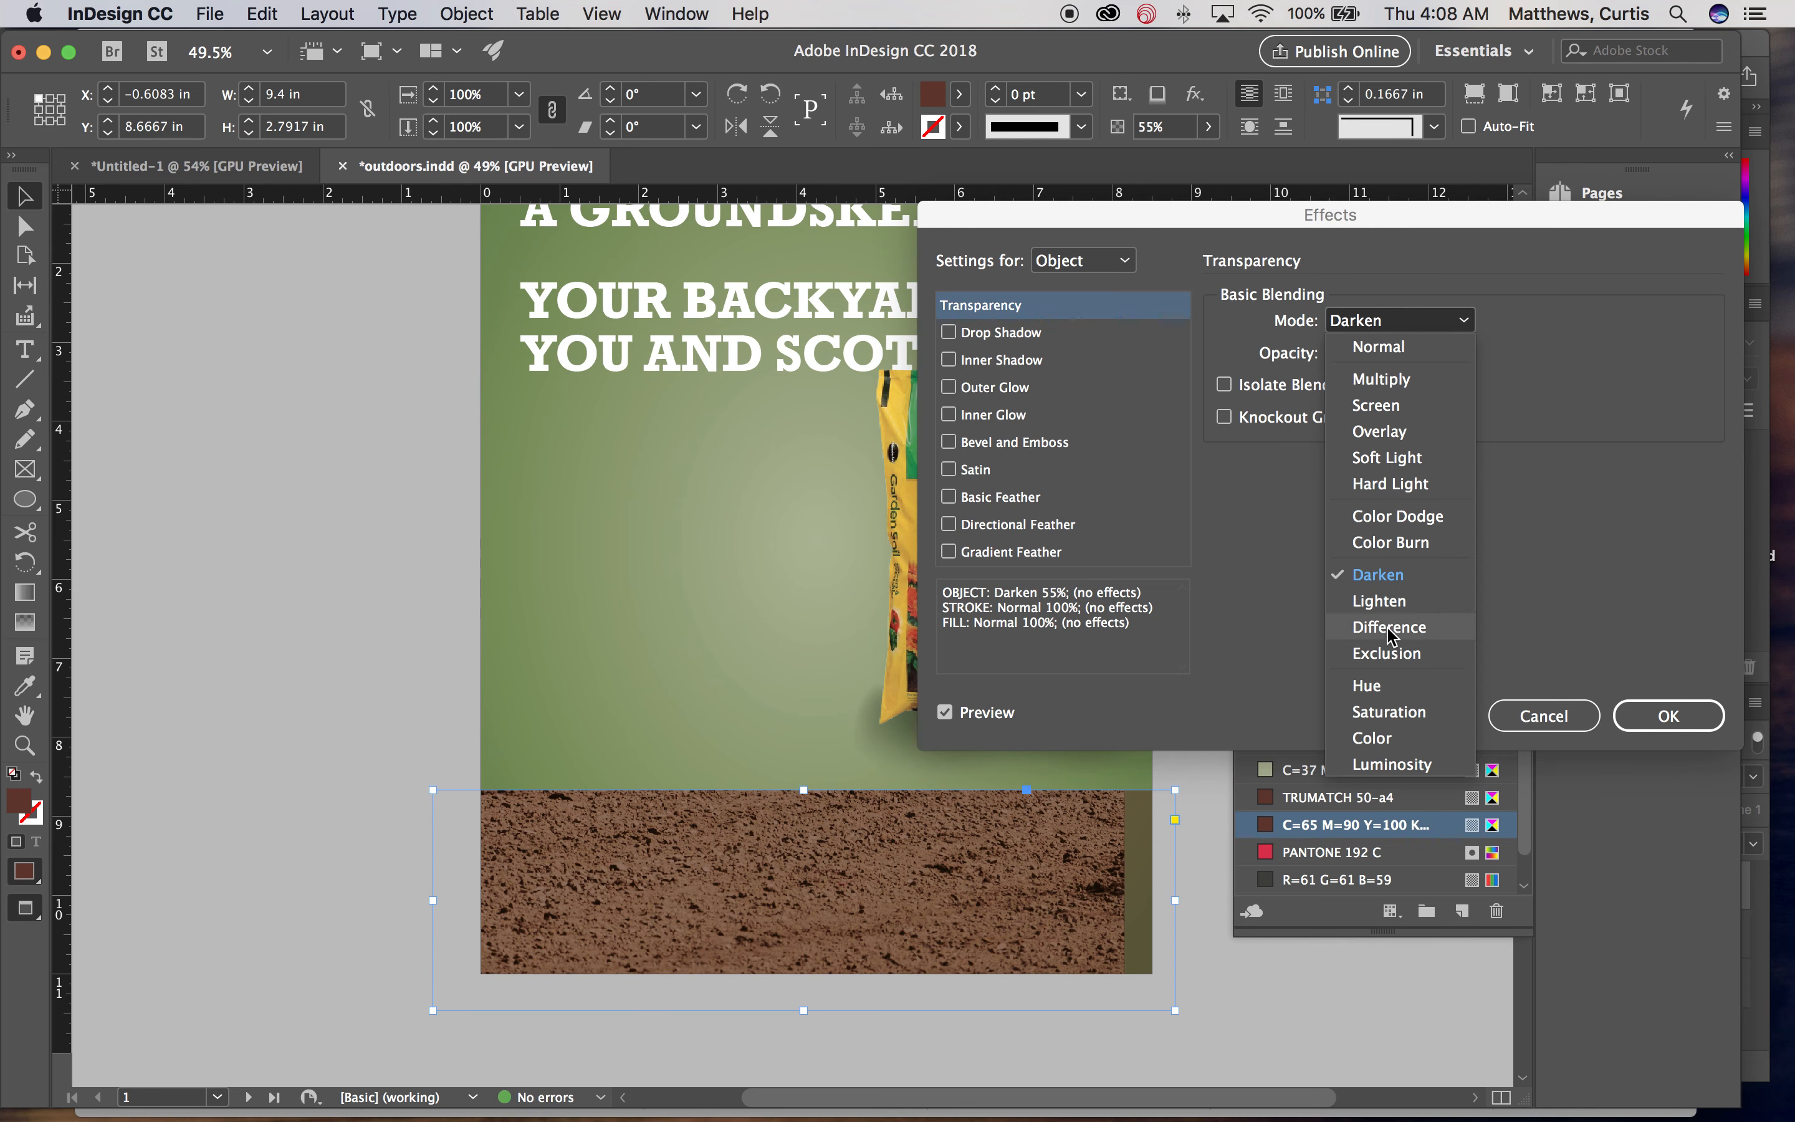
pyautogui.click(1521, 568)
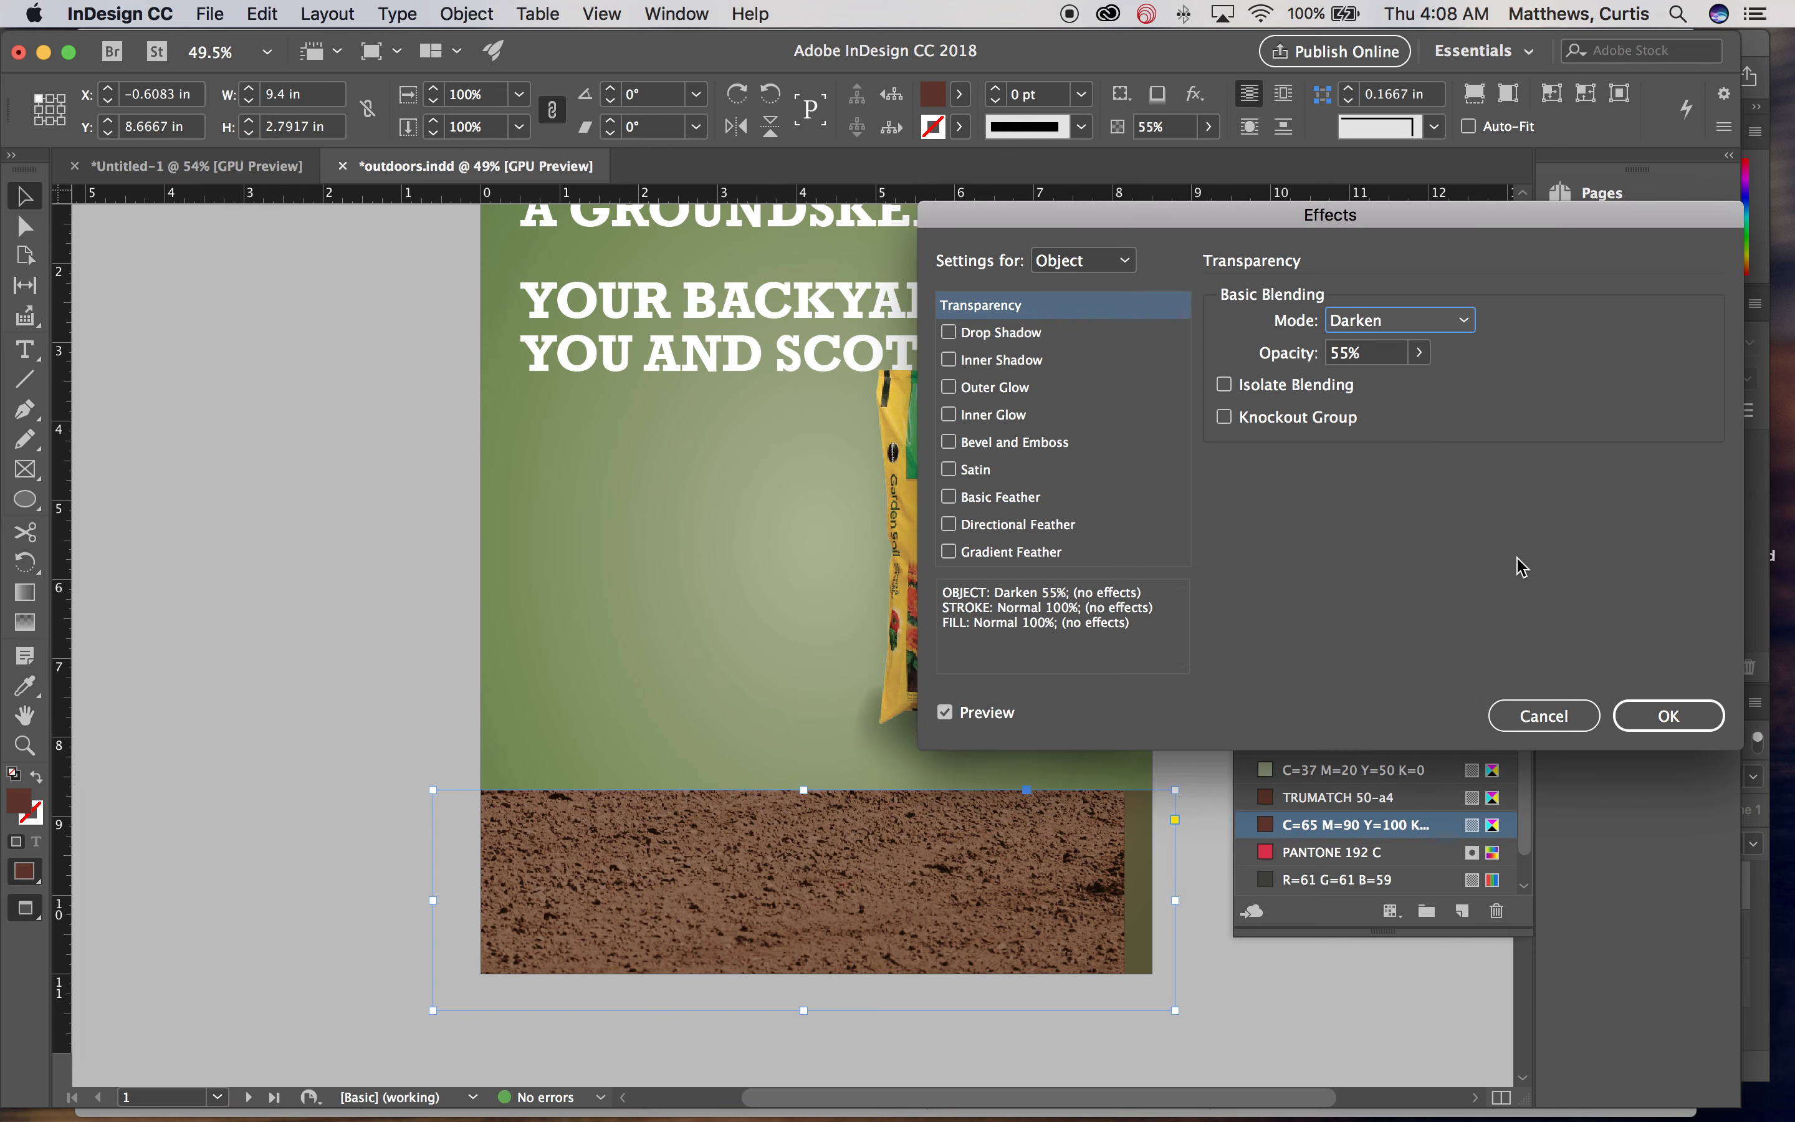
pyautogui.click(1656, 718)
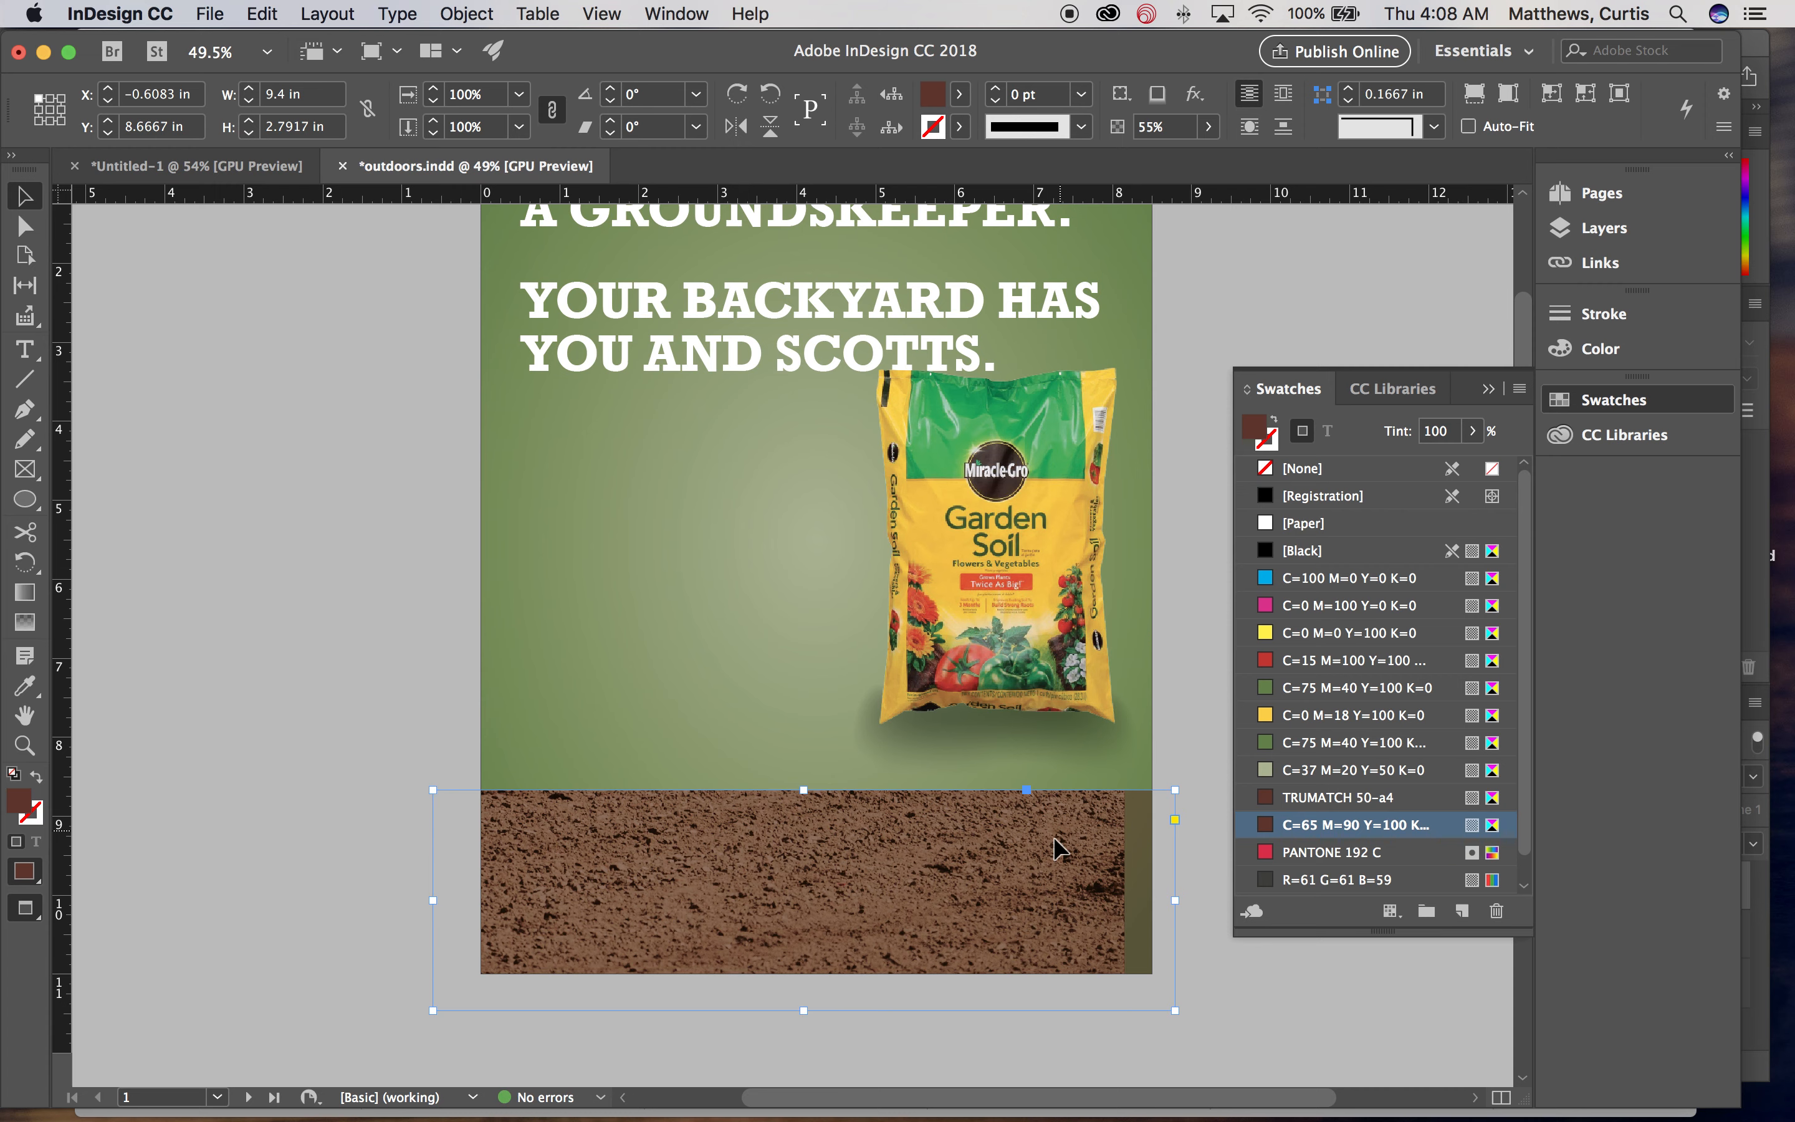
# Select the dirt photo beneath the brown overlay and nudge it right to X about -0.76 in, covering the page's right edge.
pyautogui.hscroll(1, 1066, 857)
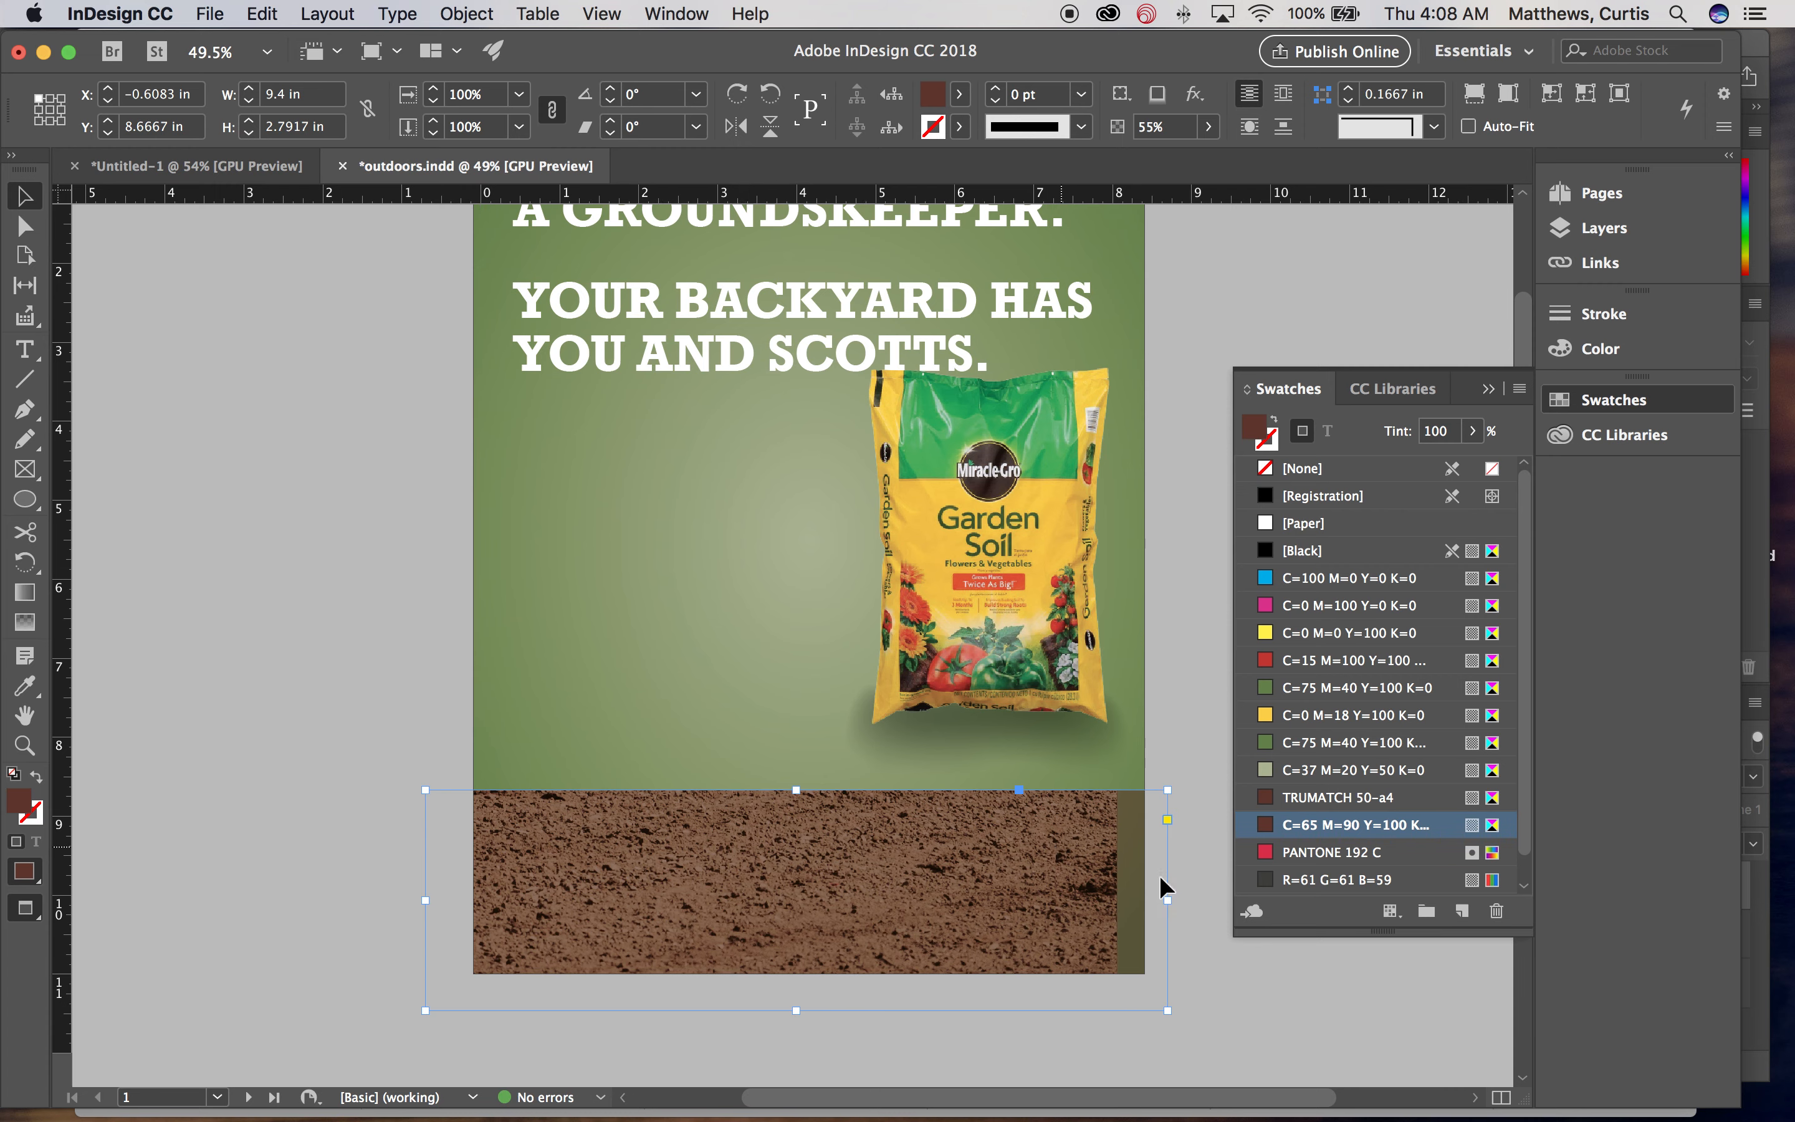
pyautogui.click(1221, 1010)
pyautogui.click(961, 887)
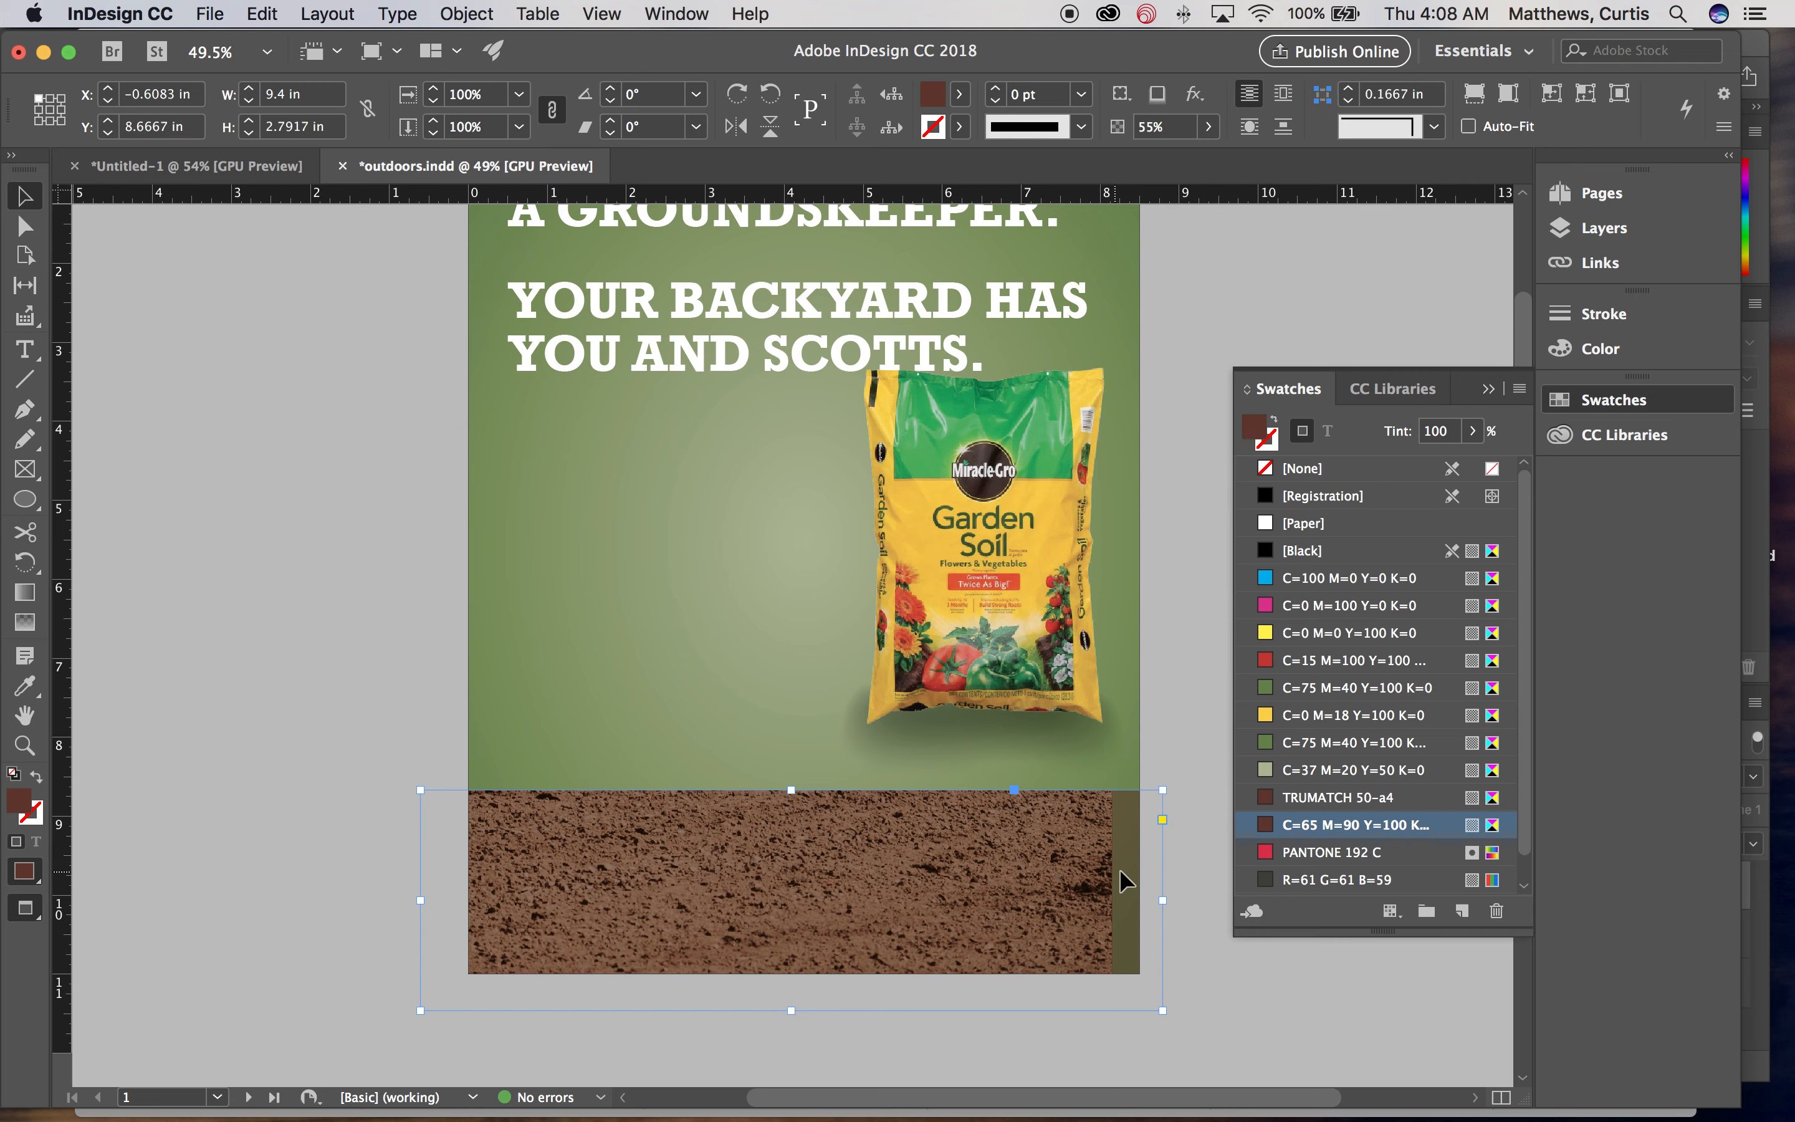
pyautogui.click(1034, 864)
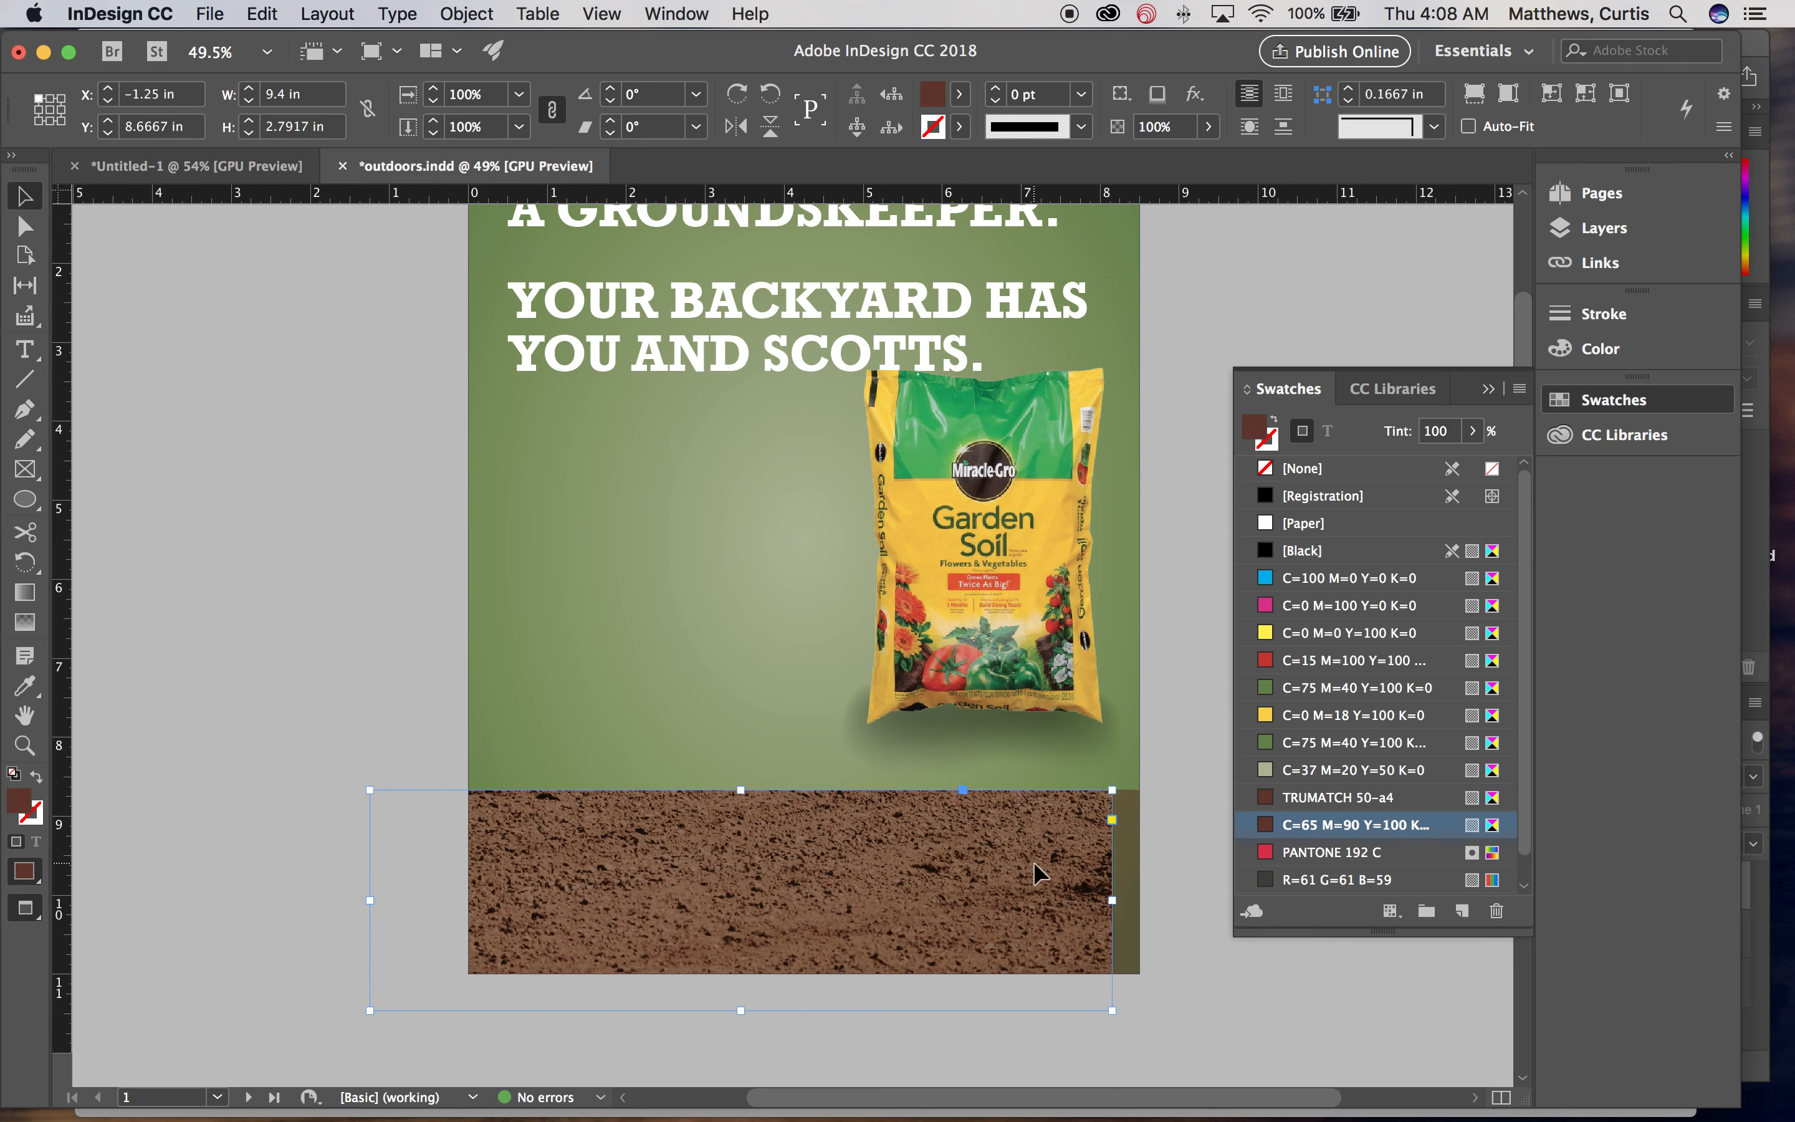
pyautogui.press('Right')
pyautogui.press('Right')
pyautogui.press('Right')
pyautogui.press('Right')
pyautogui.press('Right')
pyautogui.press('Right')
pyautogui.press('Right')
pyautogui.press('Right')
pyautogui.press('Right')
pyautogui.press('Right')
pyautogui.press('Right')
pyautogui.press('Right')
pyautogui.press('Right')
pyautogui.press('Right')
pyautogui.press('Right')
pyautogui.press('Right')
pyautogui.press('Right')
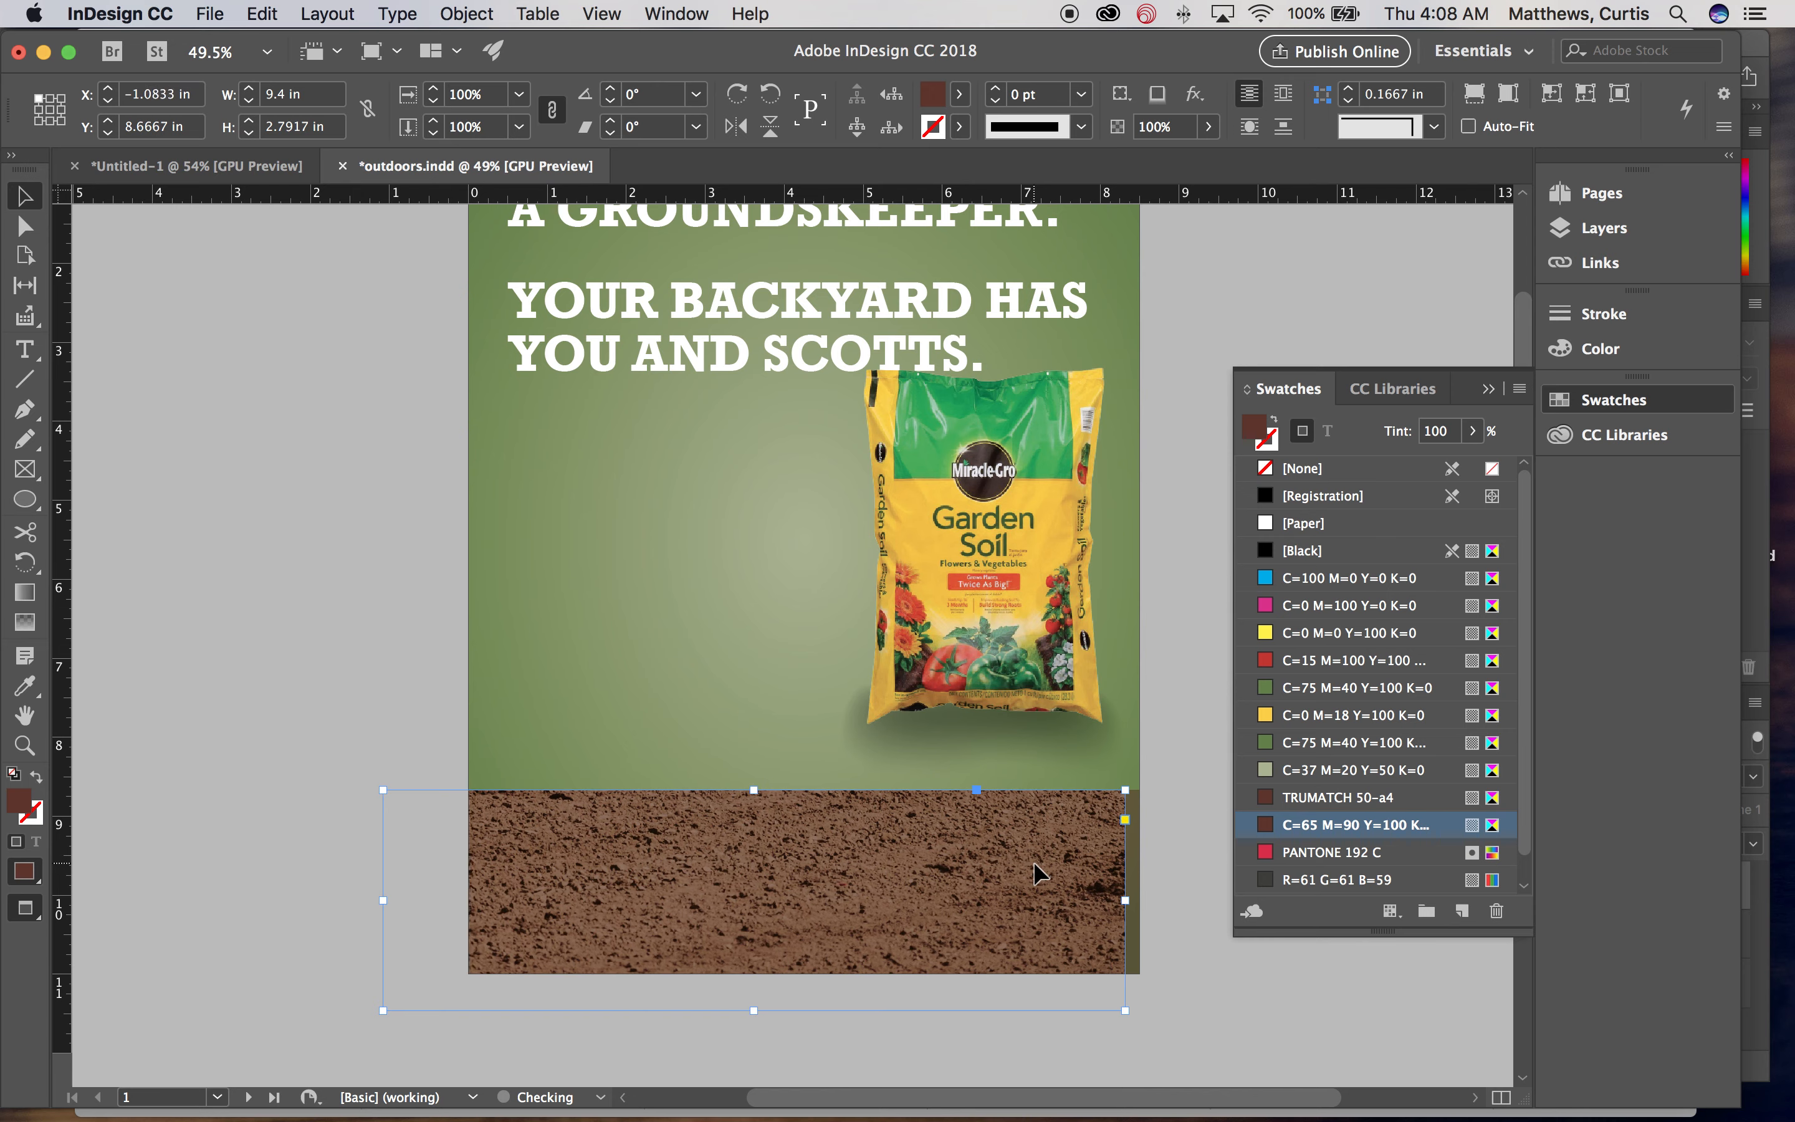
pyautogui.press('Right')
pyautogui.press('Right')
pyautogui.press('Right')
pyautogui.press('Right')
pyautogui.press('Right')
pyautogui.press('Right')
pyautogui.press('Right')
pyautogui.press('Right')
pyautogui.press('Right')
pyautogui.press('Right')
pyautogui.press('Right')
pyautogui.press('Right')
pyautogui.press('Right')
pyautogui.press('Right')
pyautogui.press('Right')
pyautogui.press('Right')
pyautogui.press('Right')
pyautogui.press('Right')
pyautogui.press('Right')
pyautogui.press('Right')
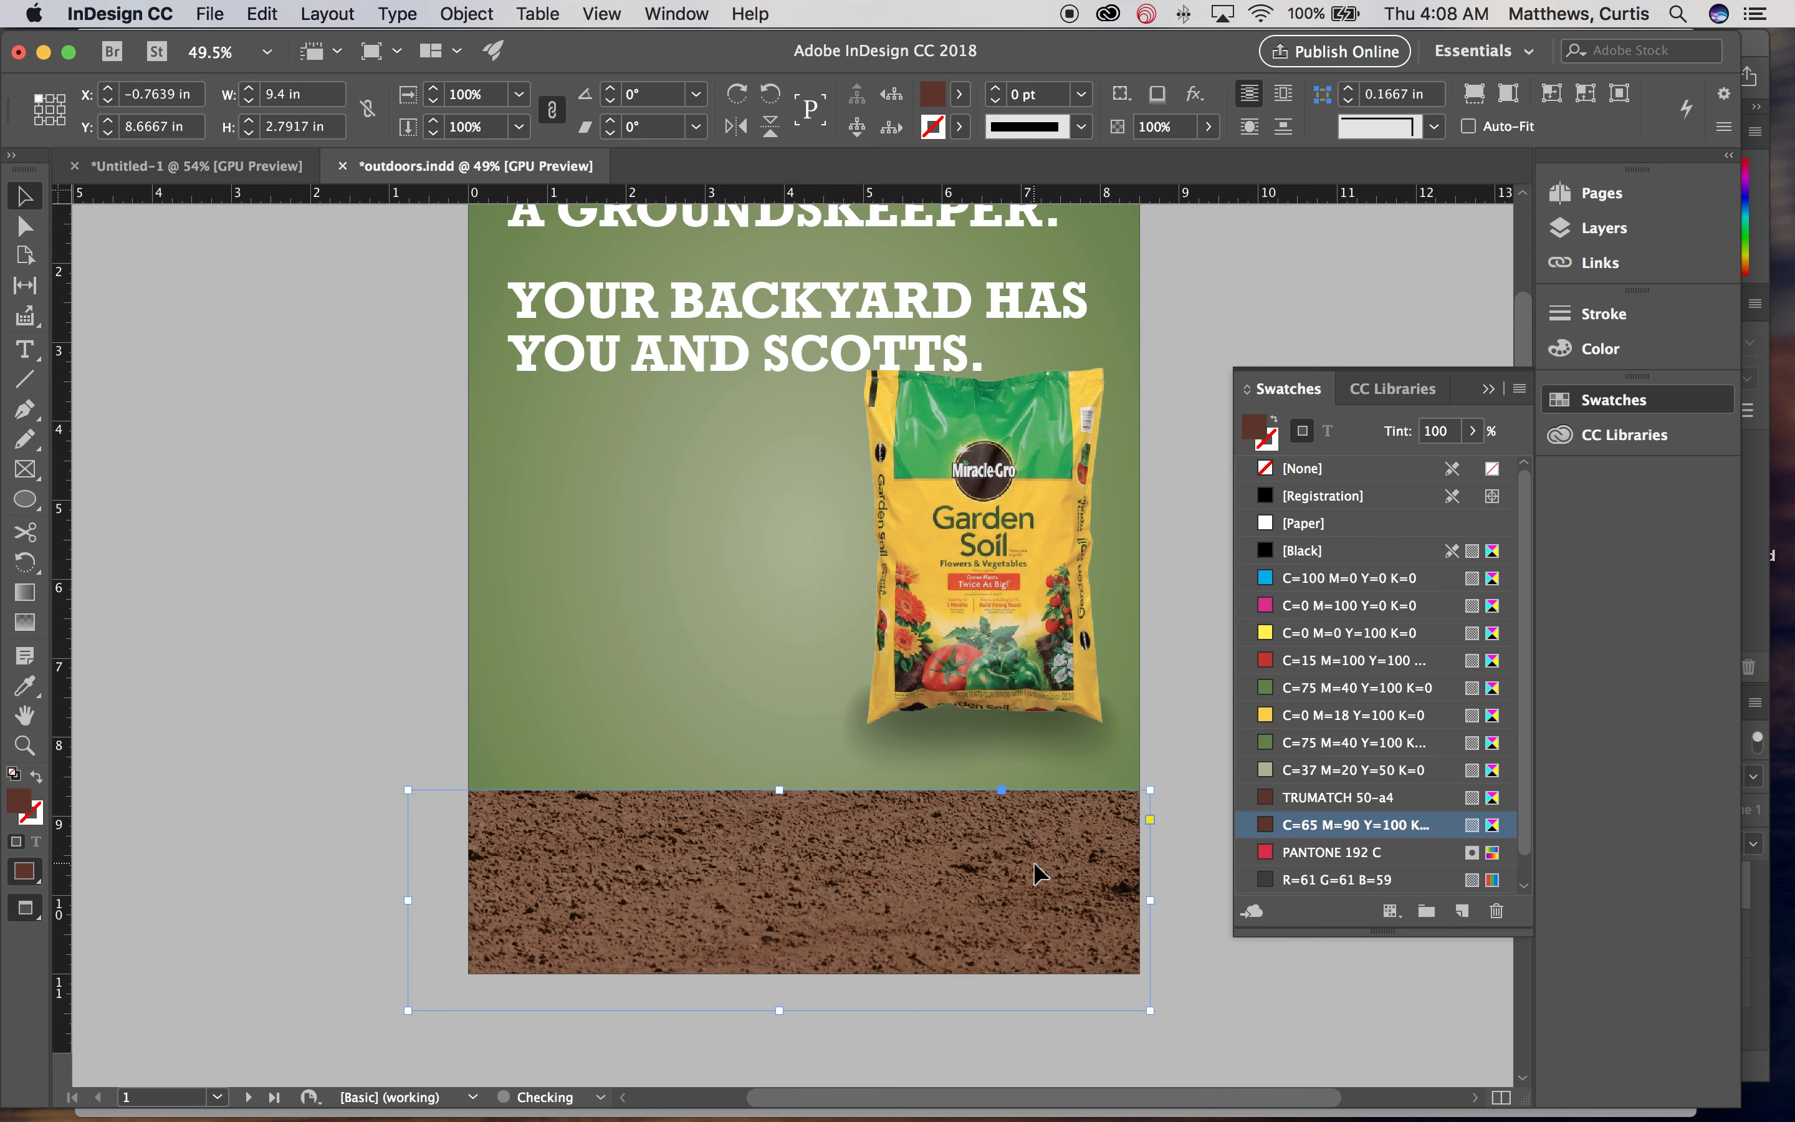
# Move the brown overlay up and left to X about -4.09 in, uncovering the dirt photo, and undo the move.
pyautogui.click(1190, 709)
pyautogui.moveTo(1034, 873); pyautogui.dragTo(750, 745)
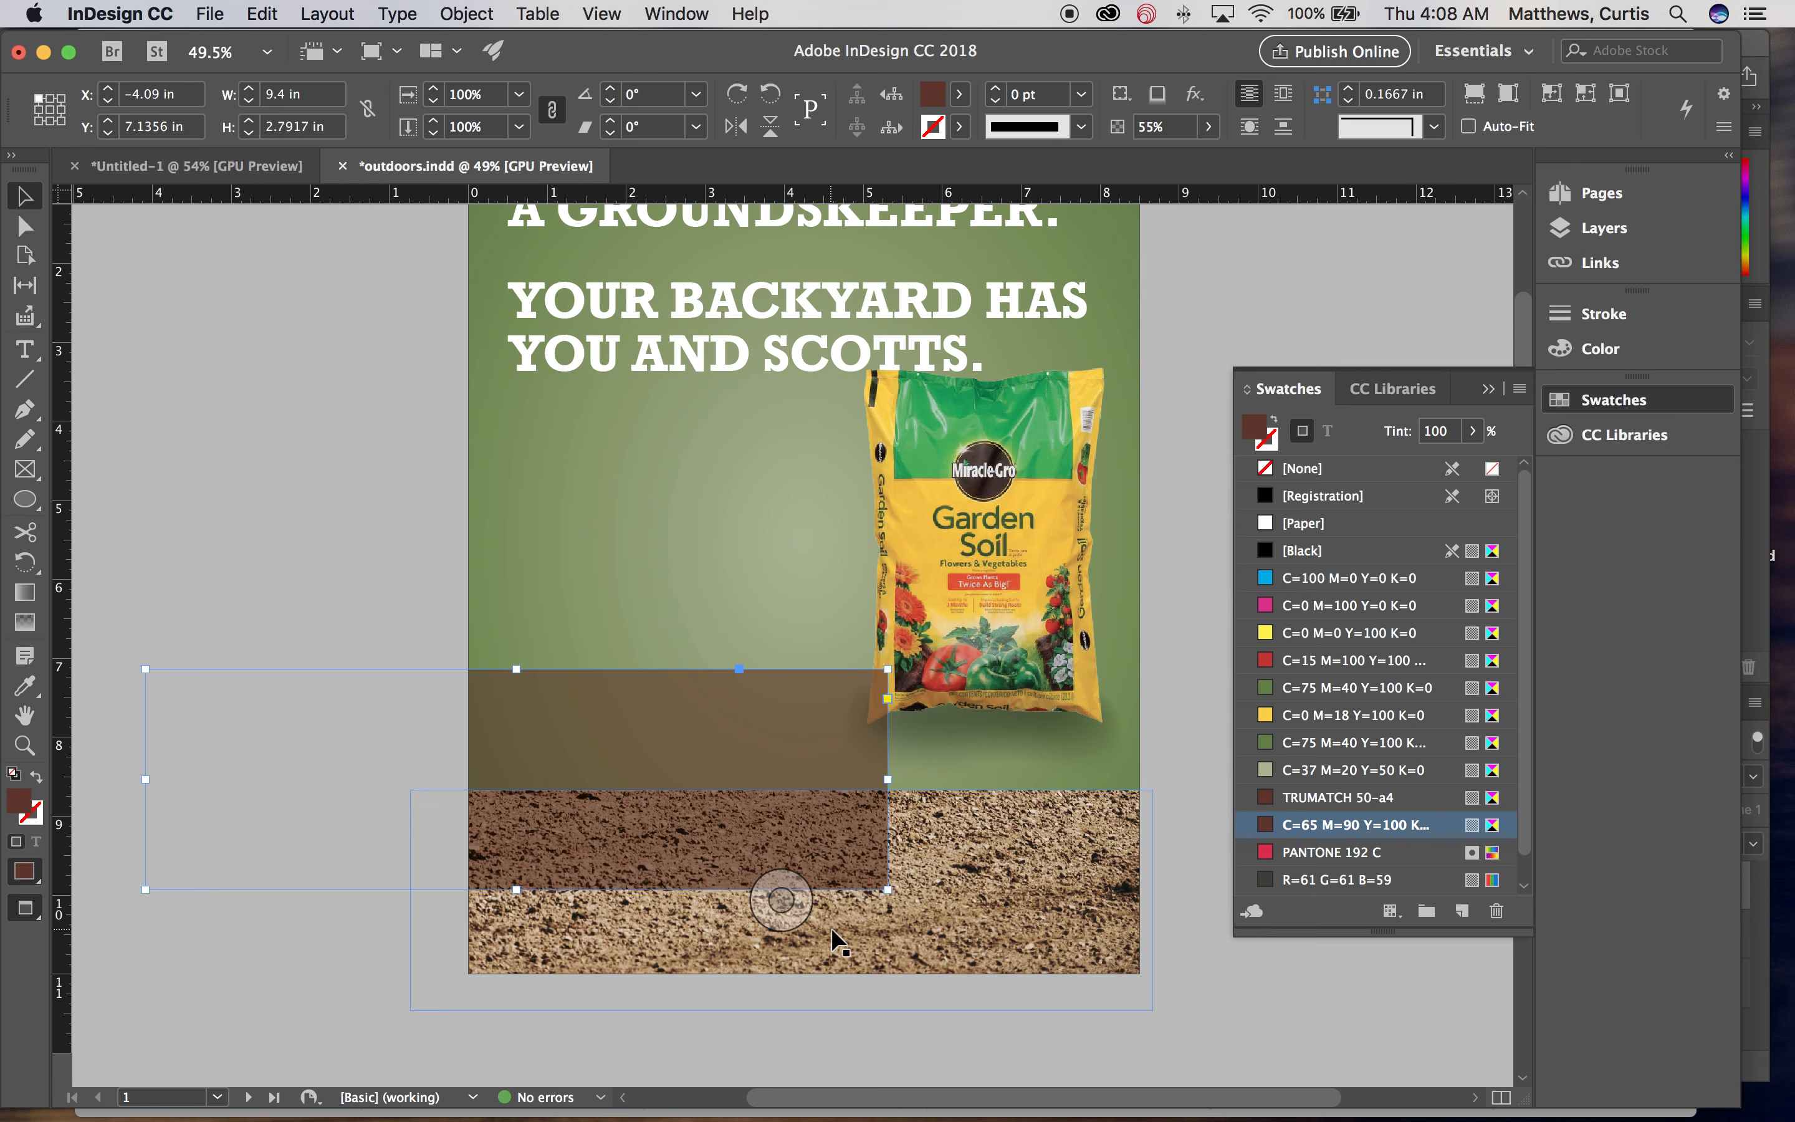
pyautogui.press('super+z')
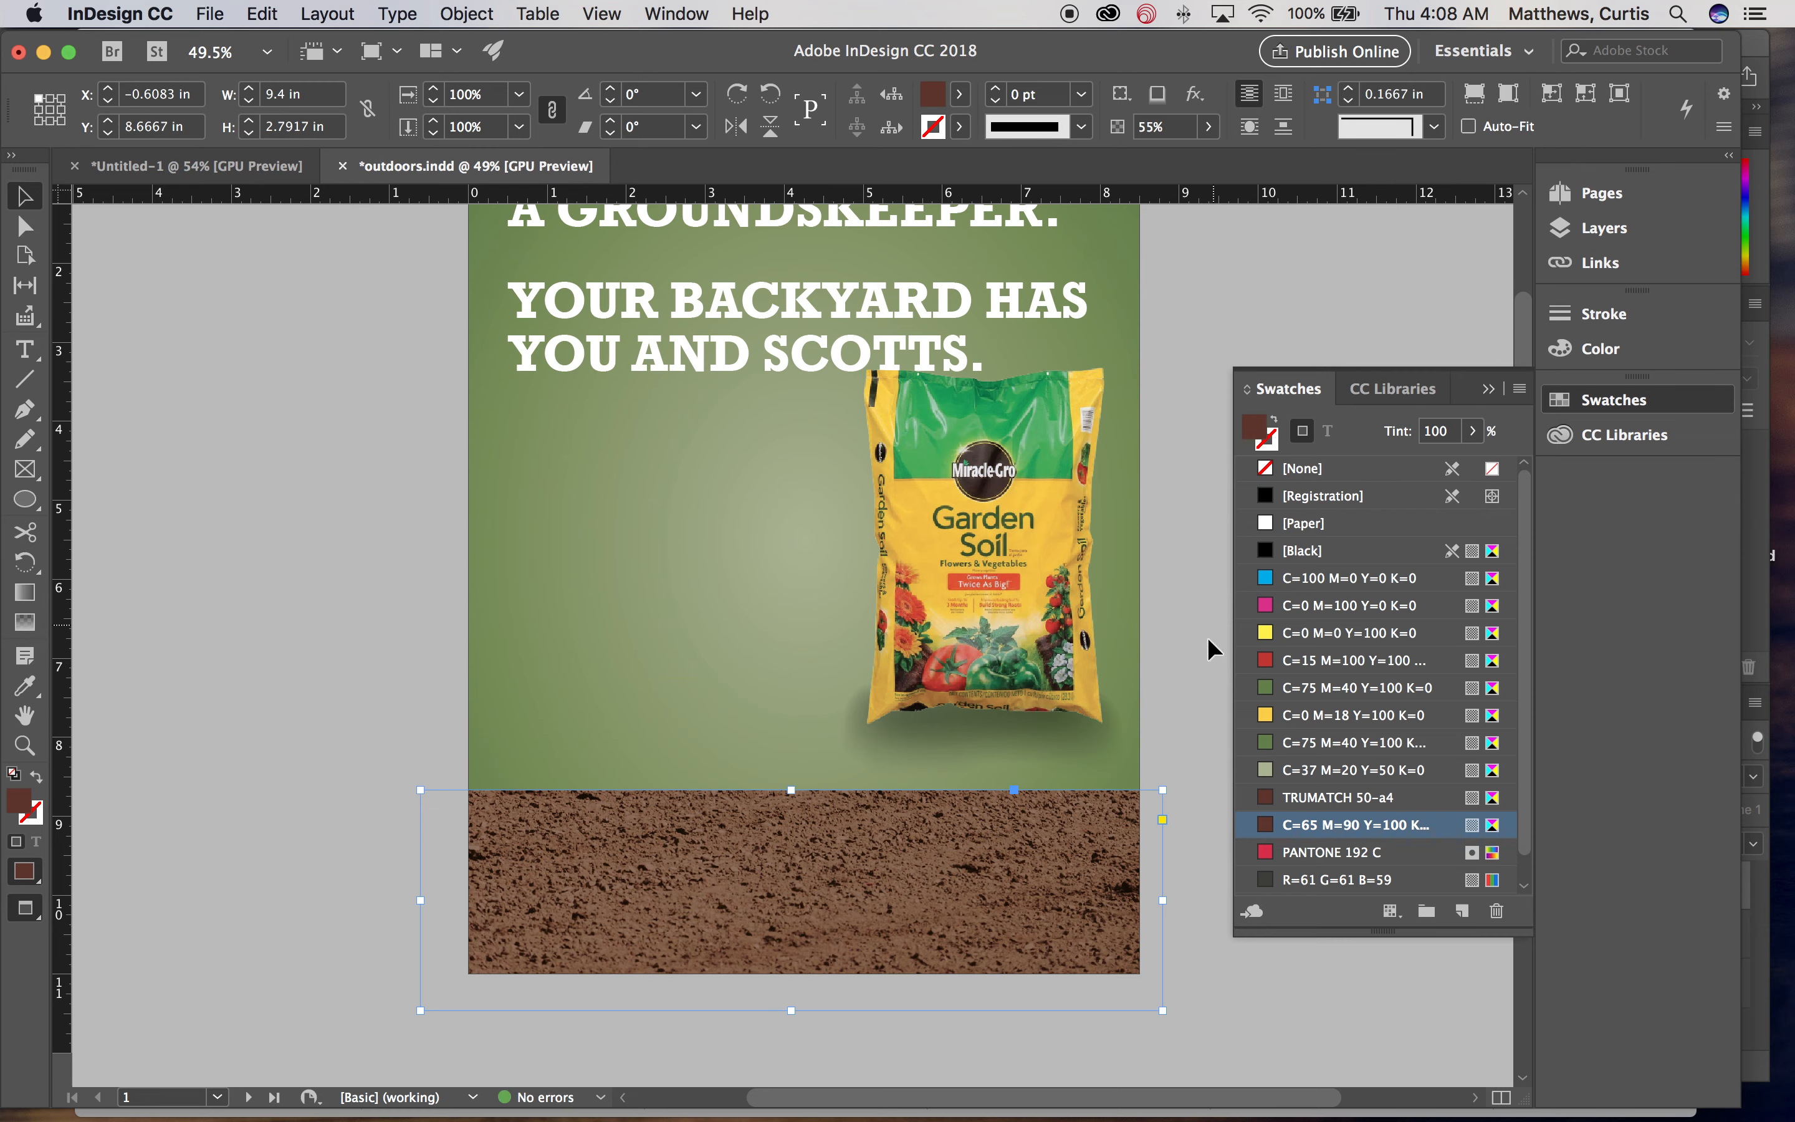
pyautogui.click(1199, 645)
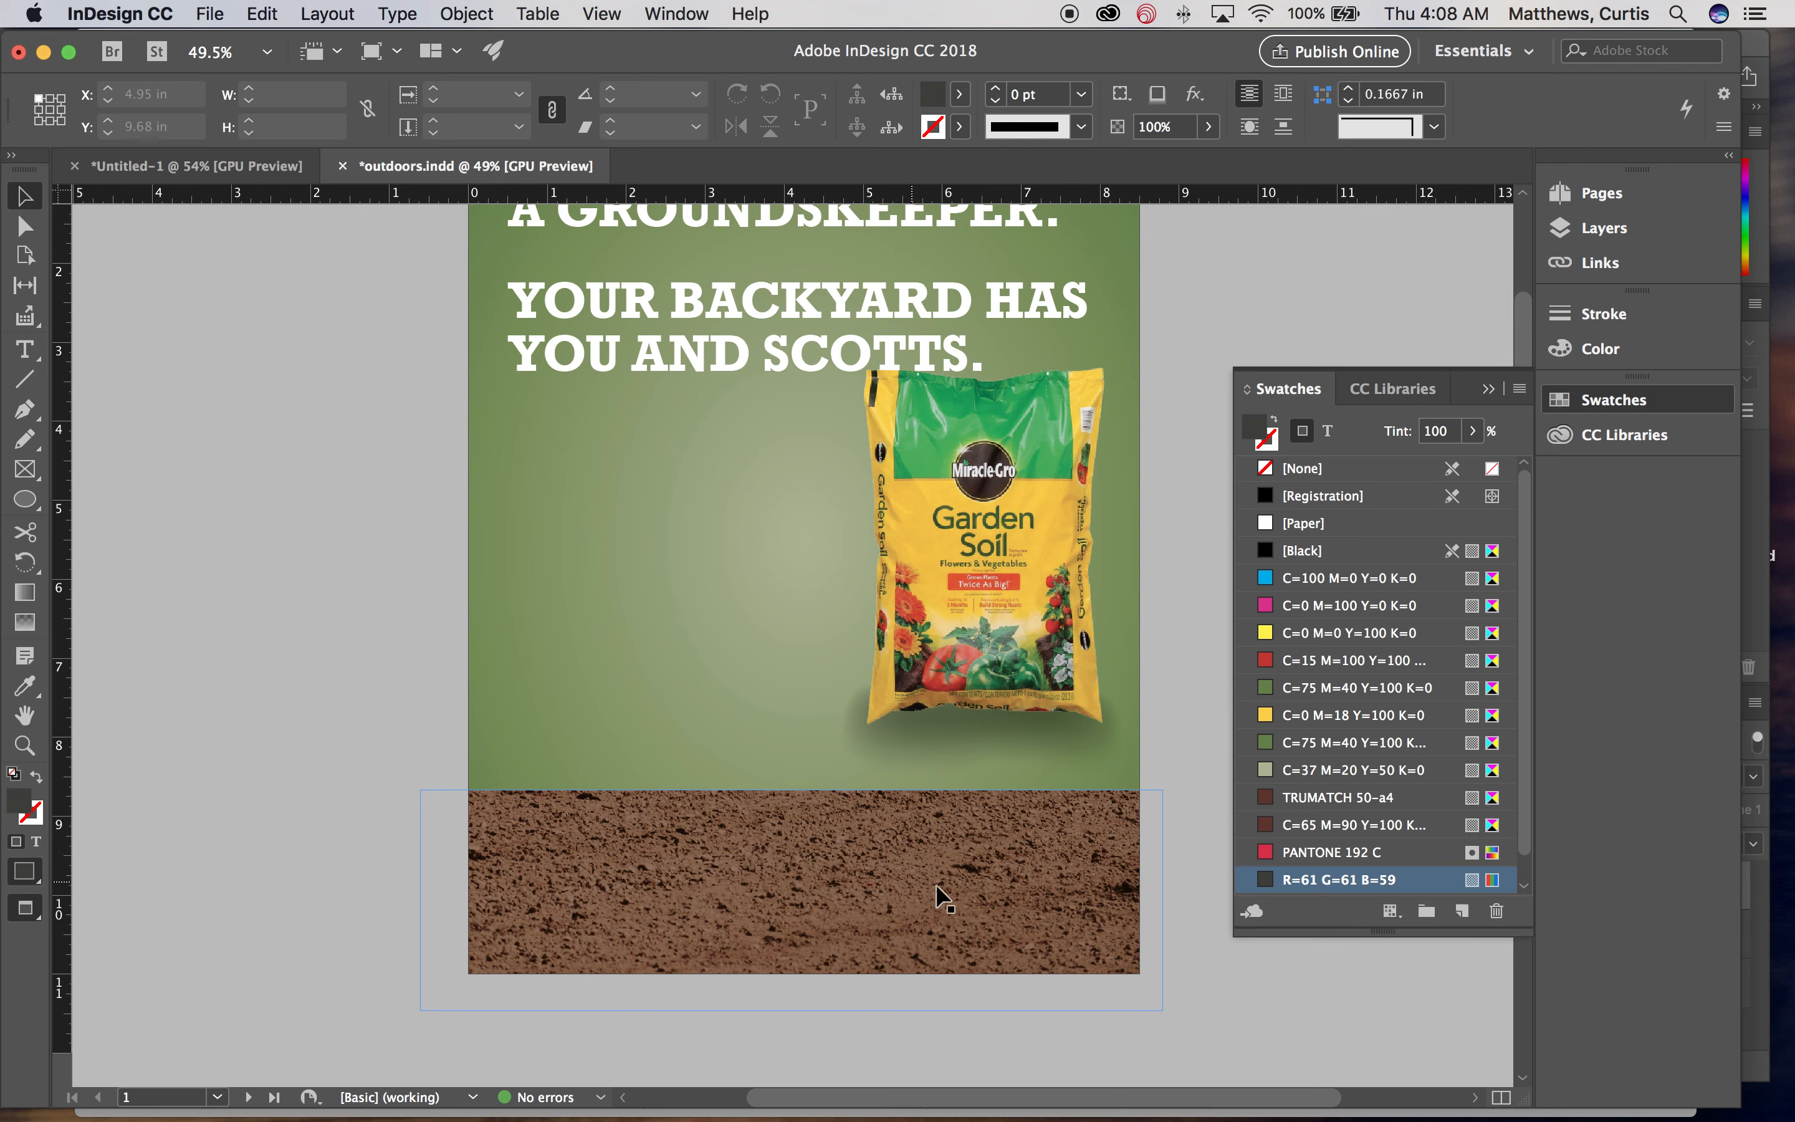
# Duplicate the brown overlay in place using Step and Repeat with a count of 1 and 0 in offsets.
pyautogui.click(879, 880)
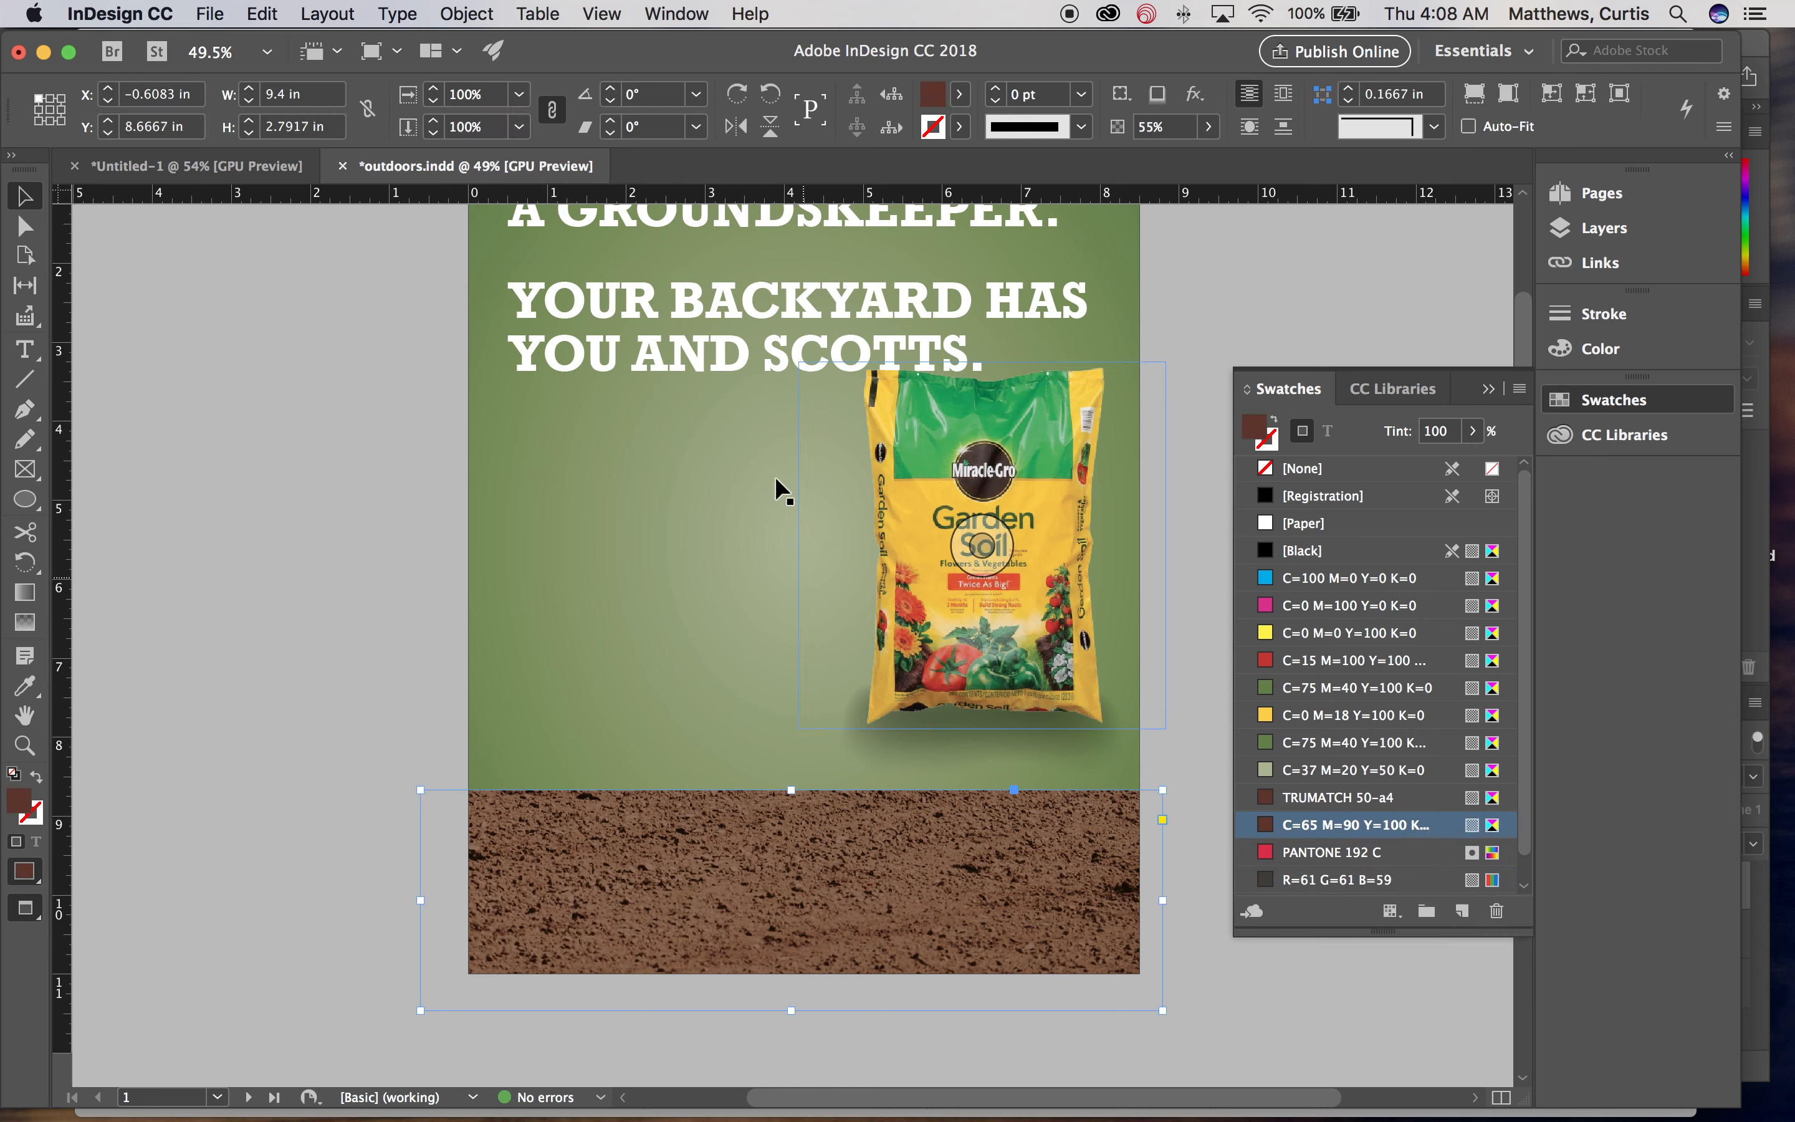
pyautogui.click(253, 15)
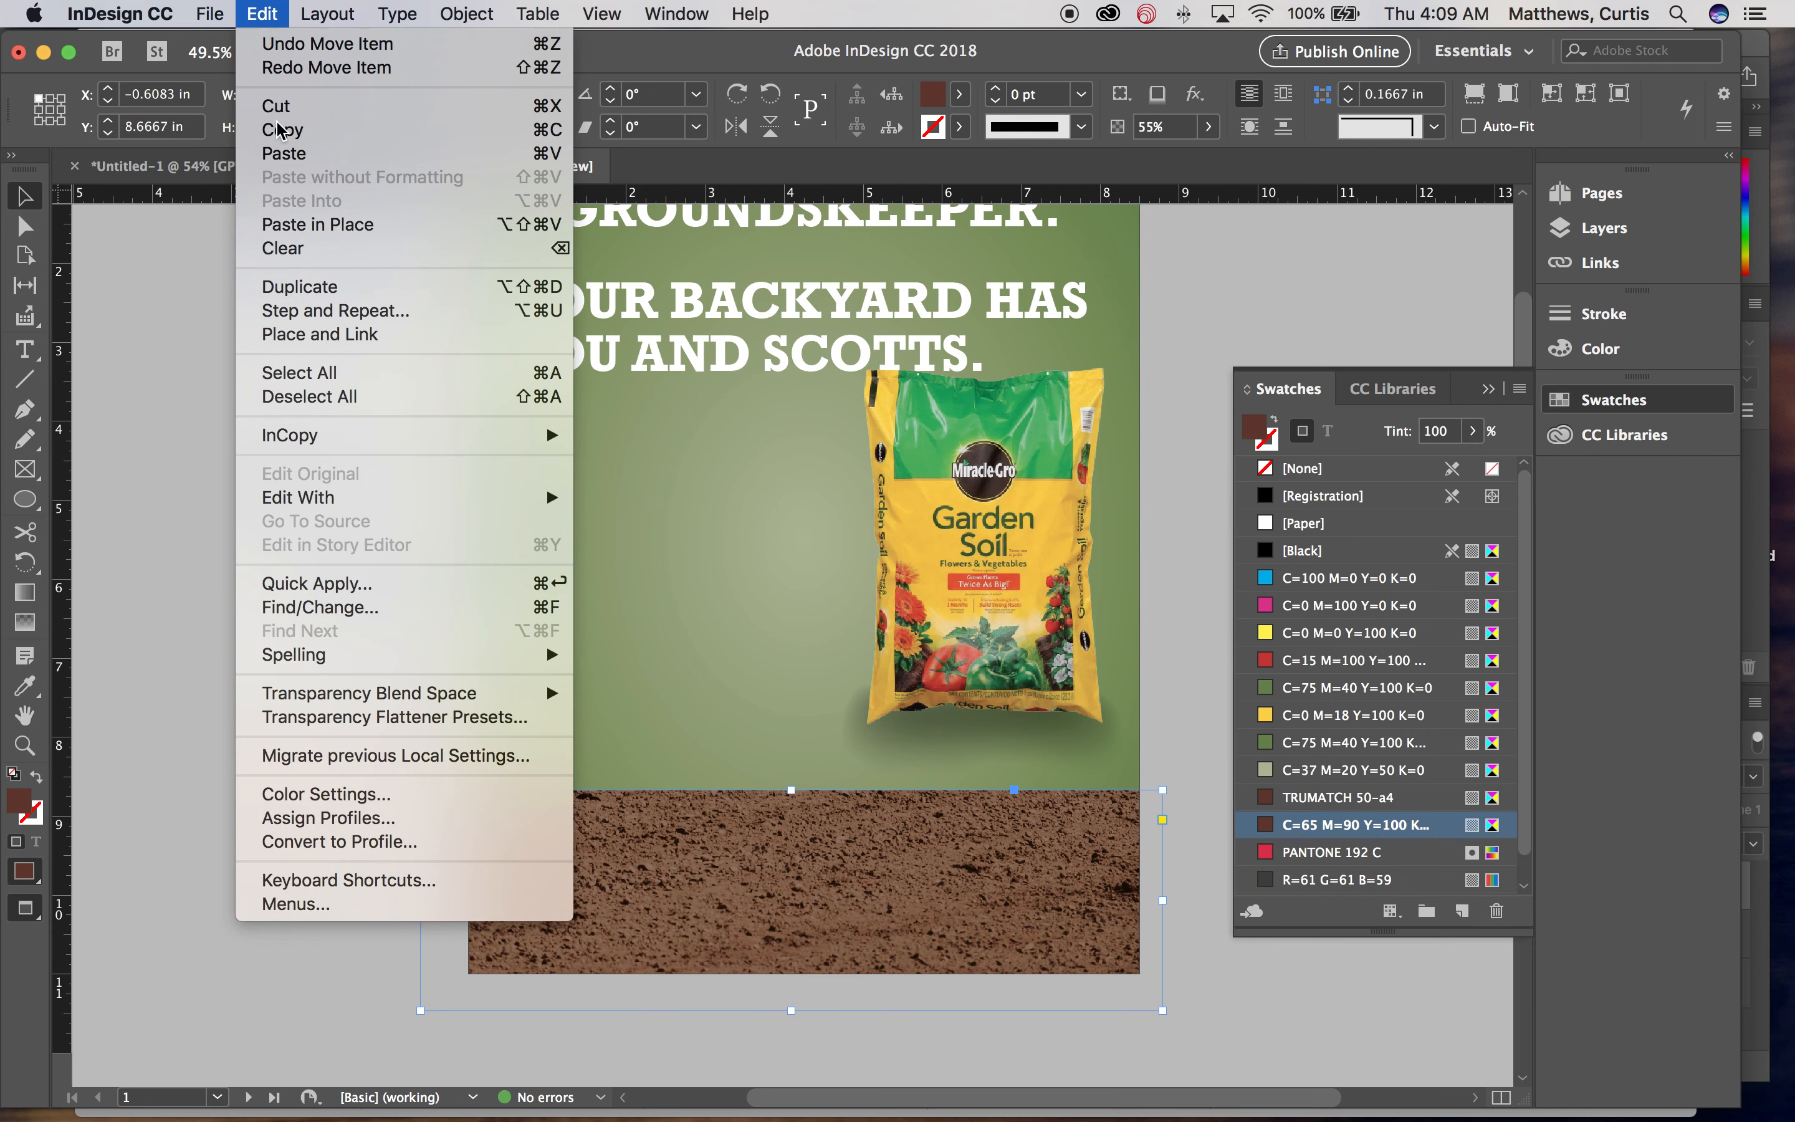
pyautogui.click(317, 315)
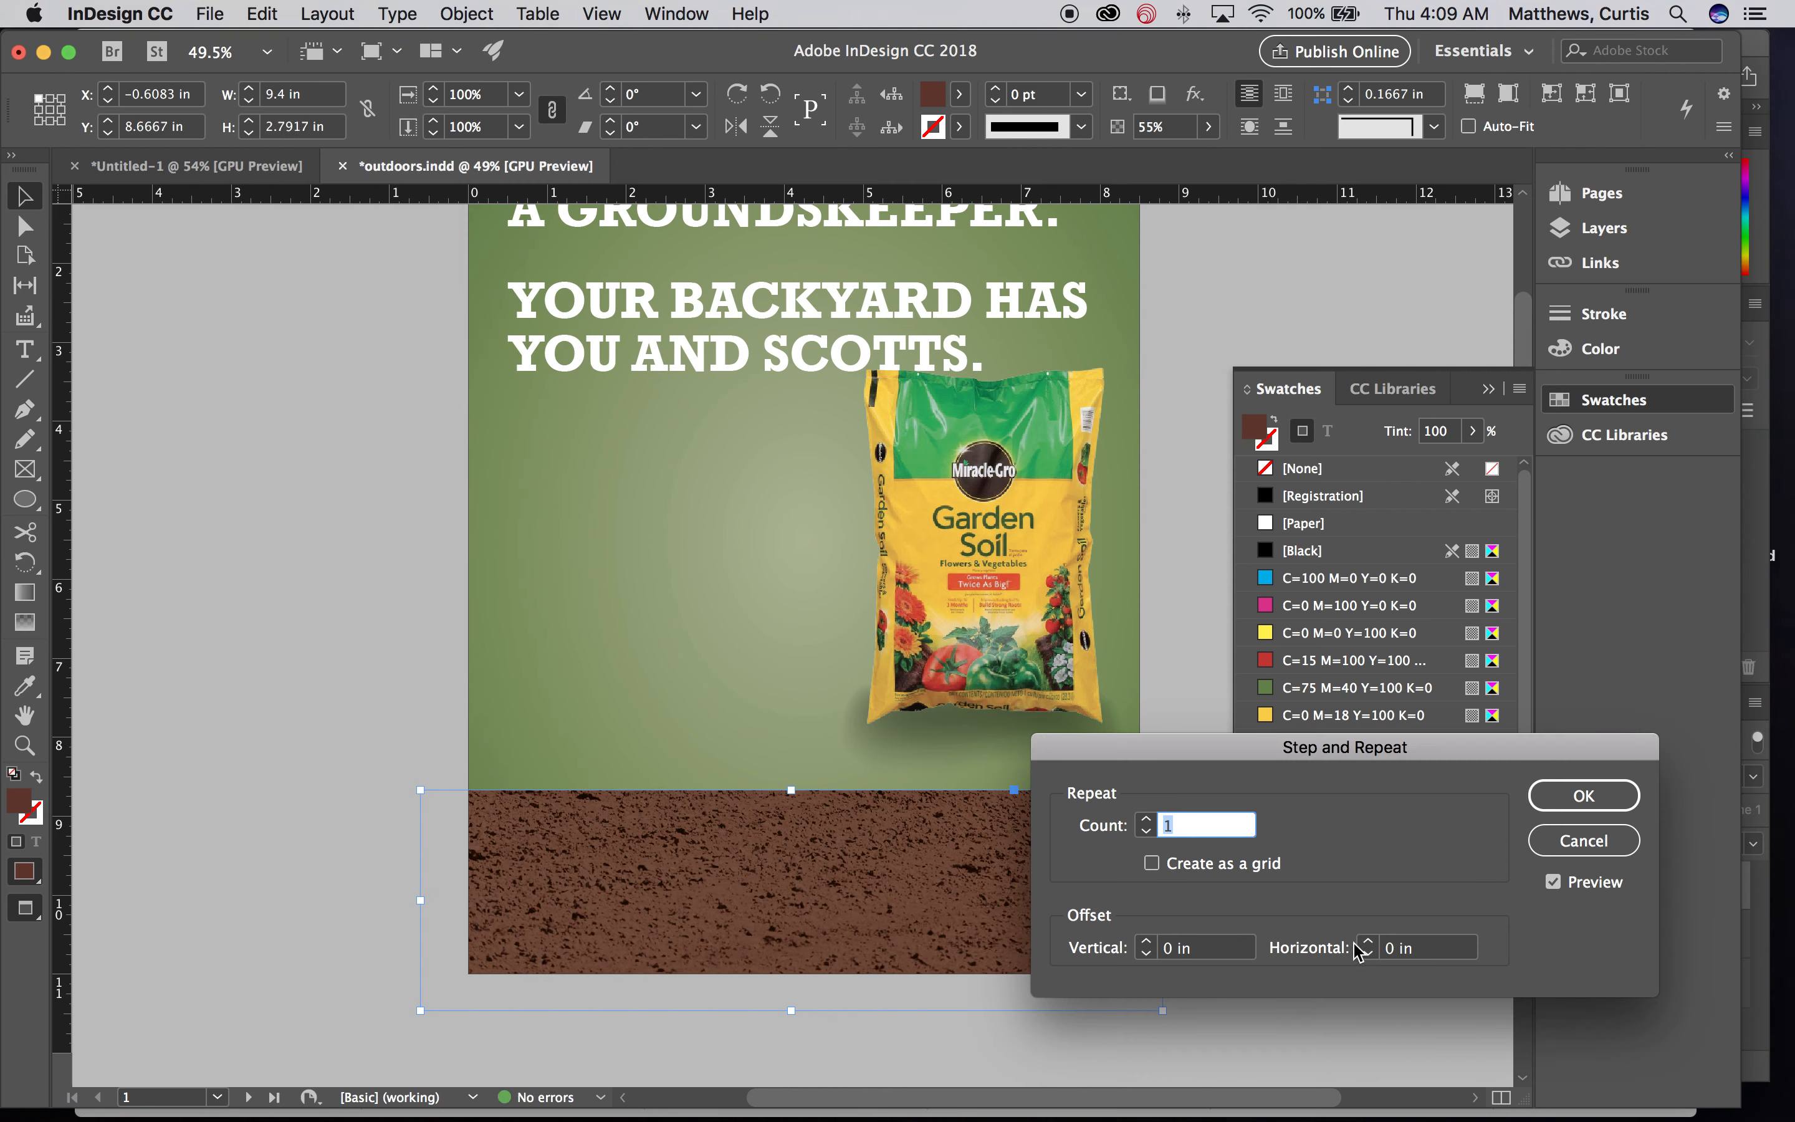
pyautogui.click(1580, 795)
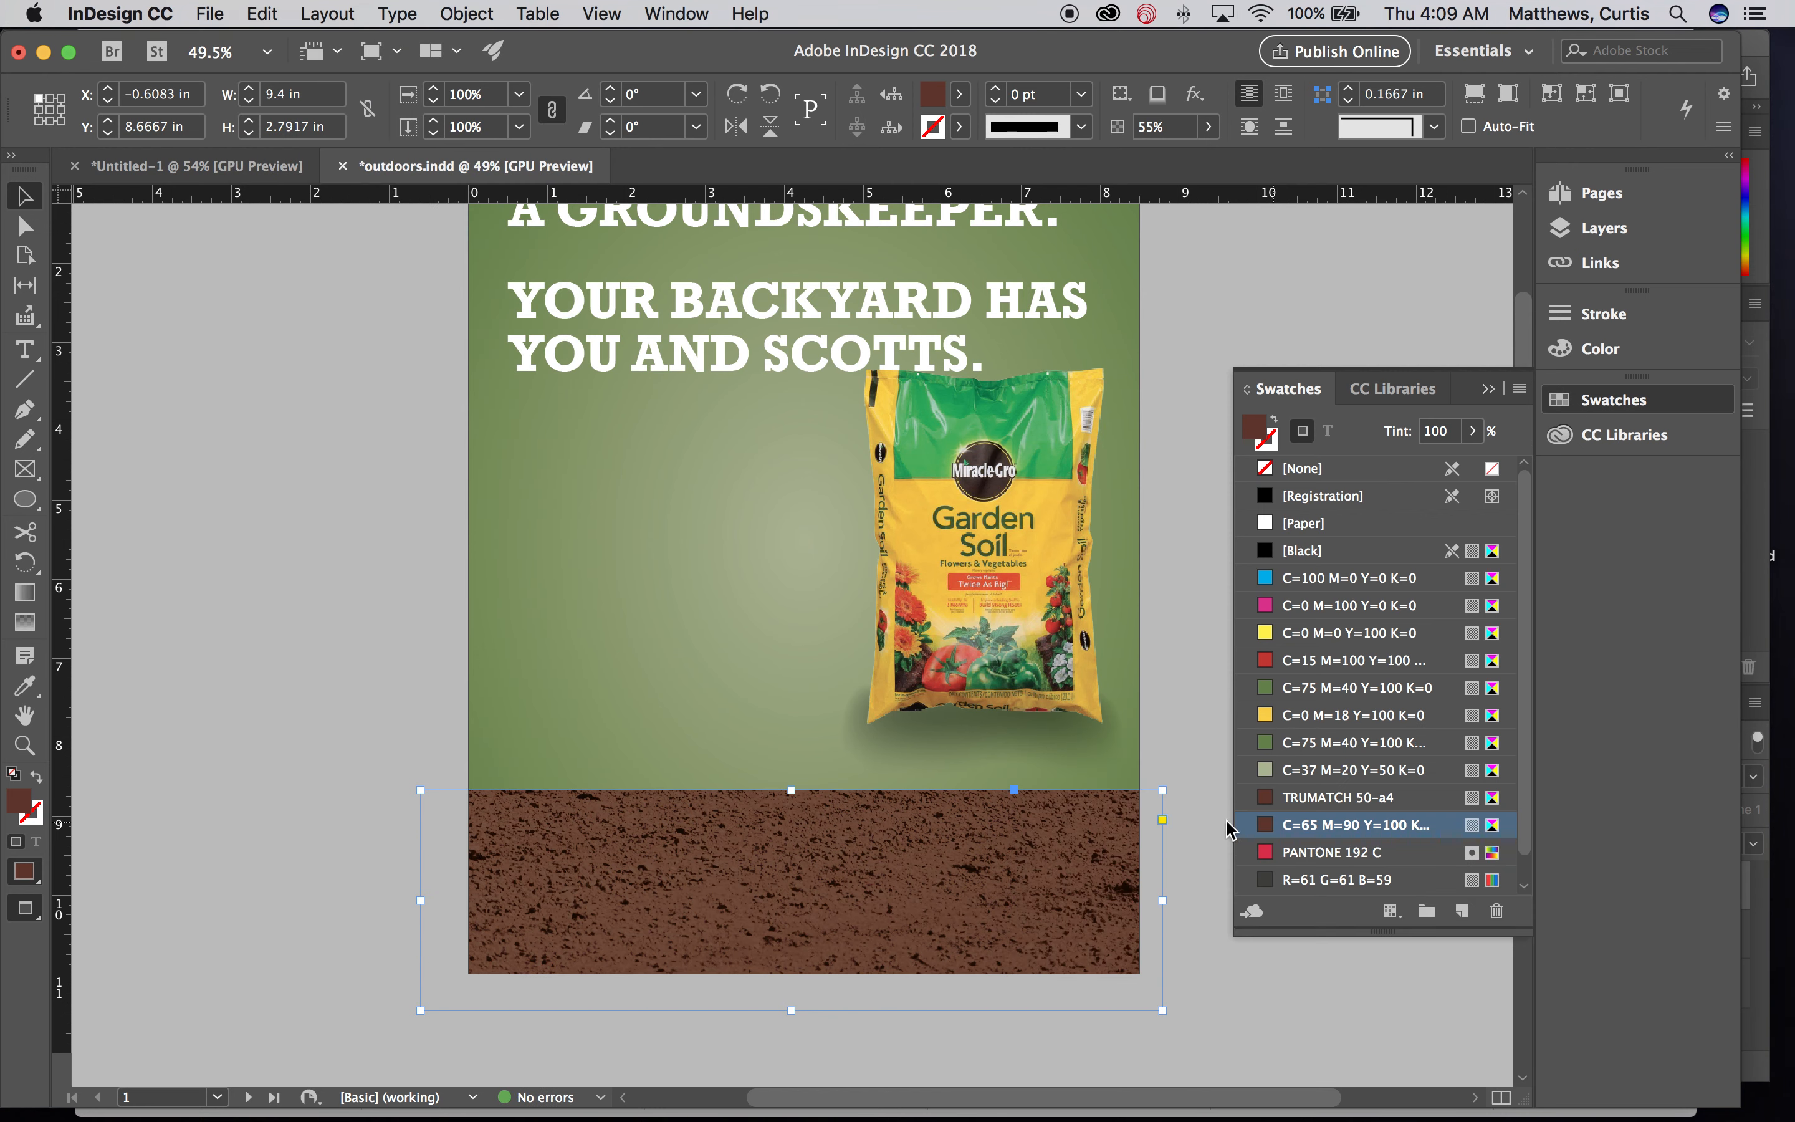
# Move the two brown overlays left, one to X about -3.49 in and the other to X about -2.13 in, uncovering part of the photo.
pyautogui.moveTo(1069, 841); pyautogui.dragTo(972, 830)
pyautogui.click(1187, 724)
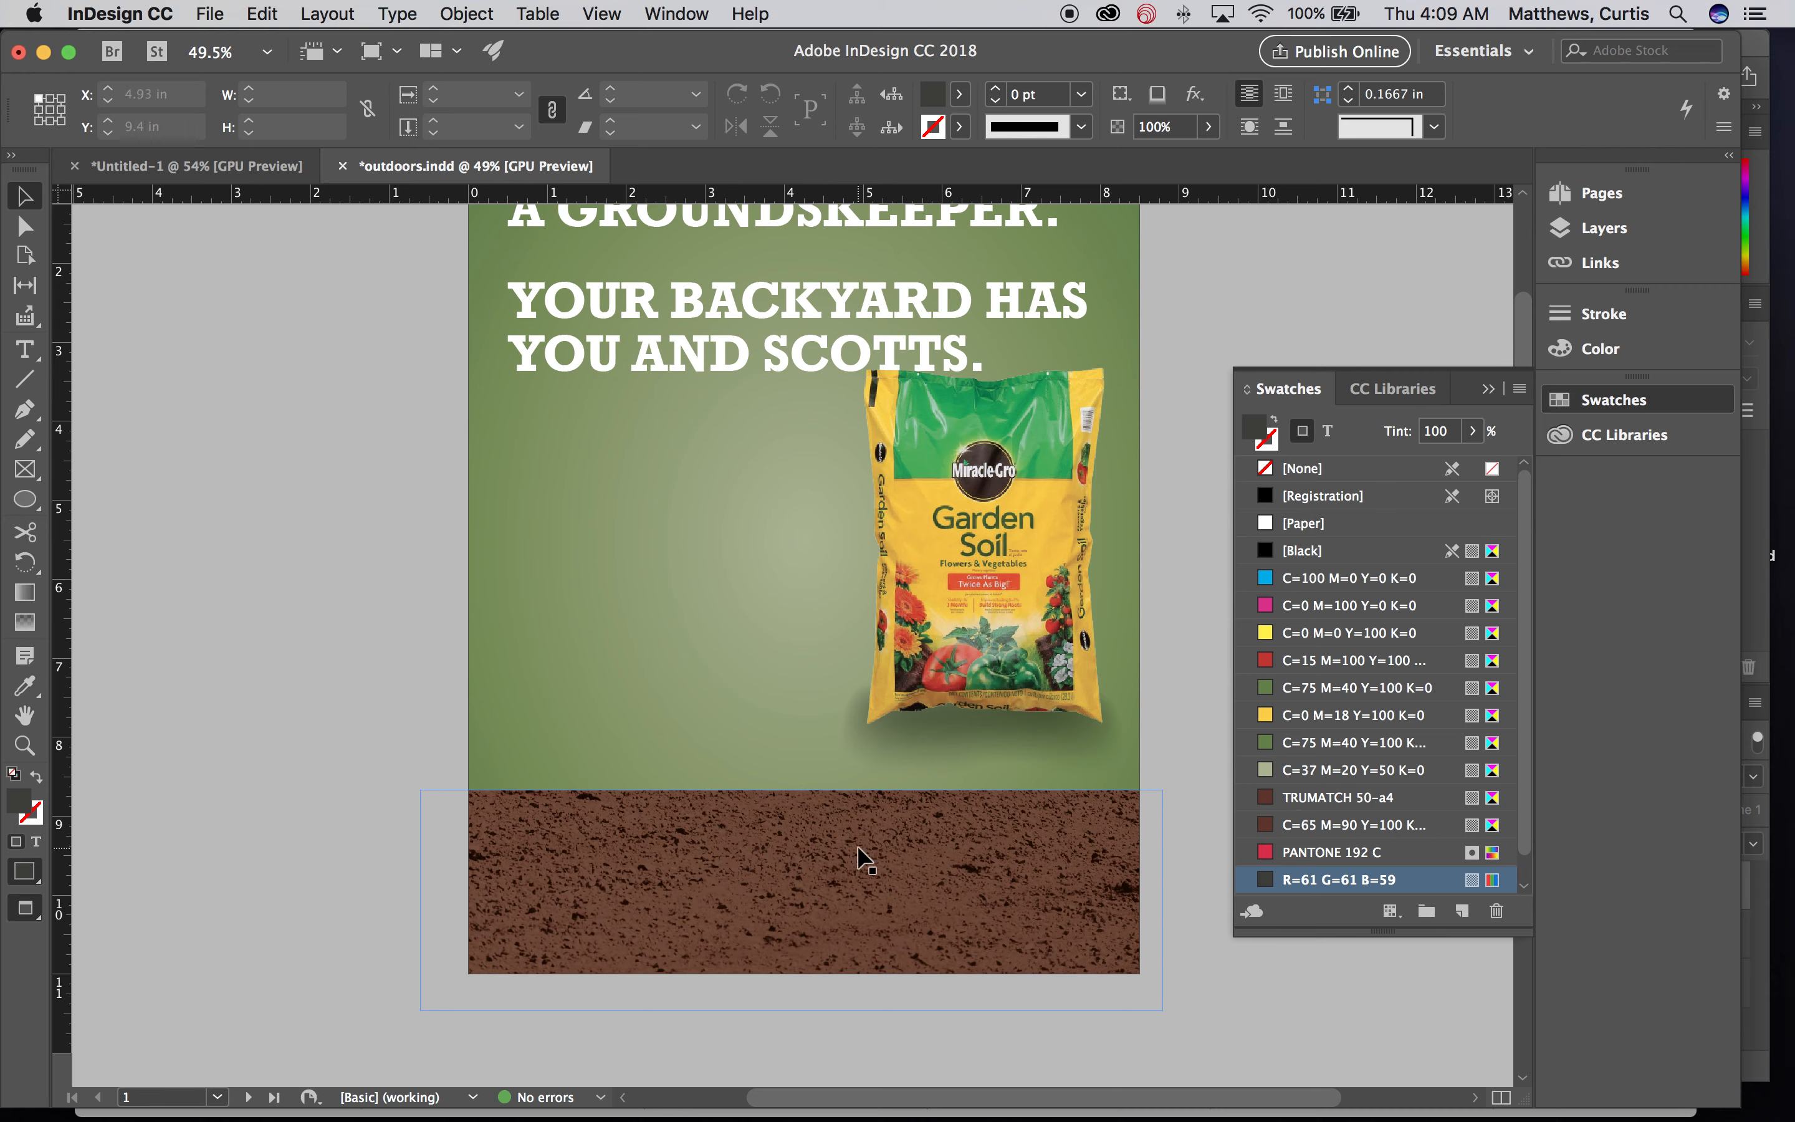
pyautogui.moveTo(866, 860); pyautogui.dragTo(734, 846)
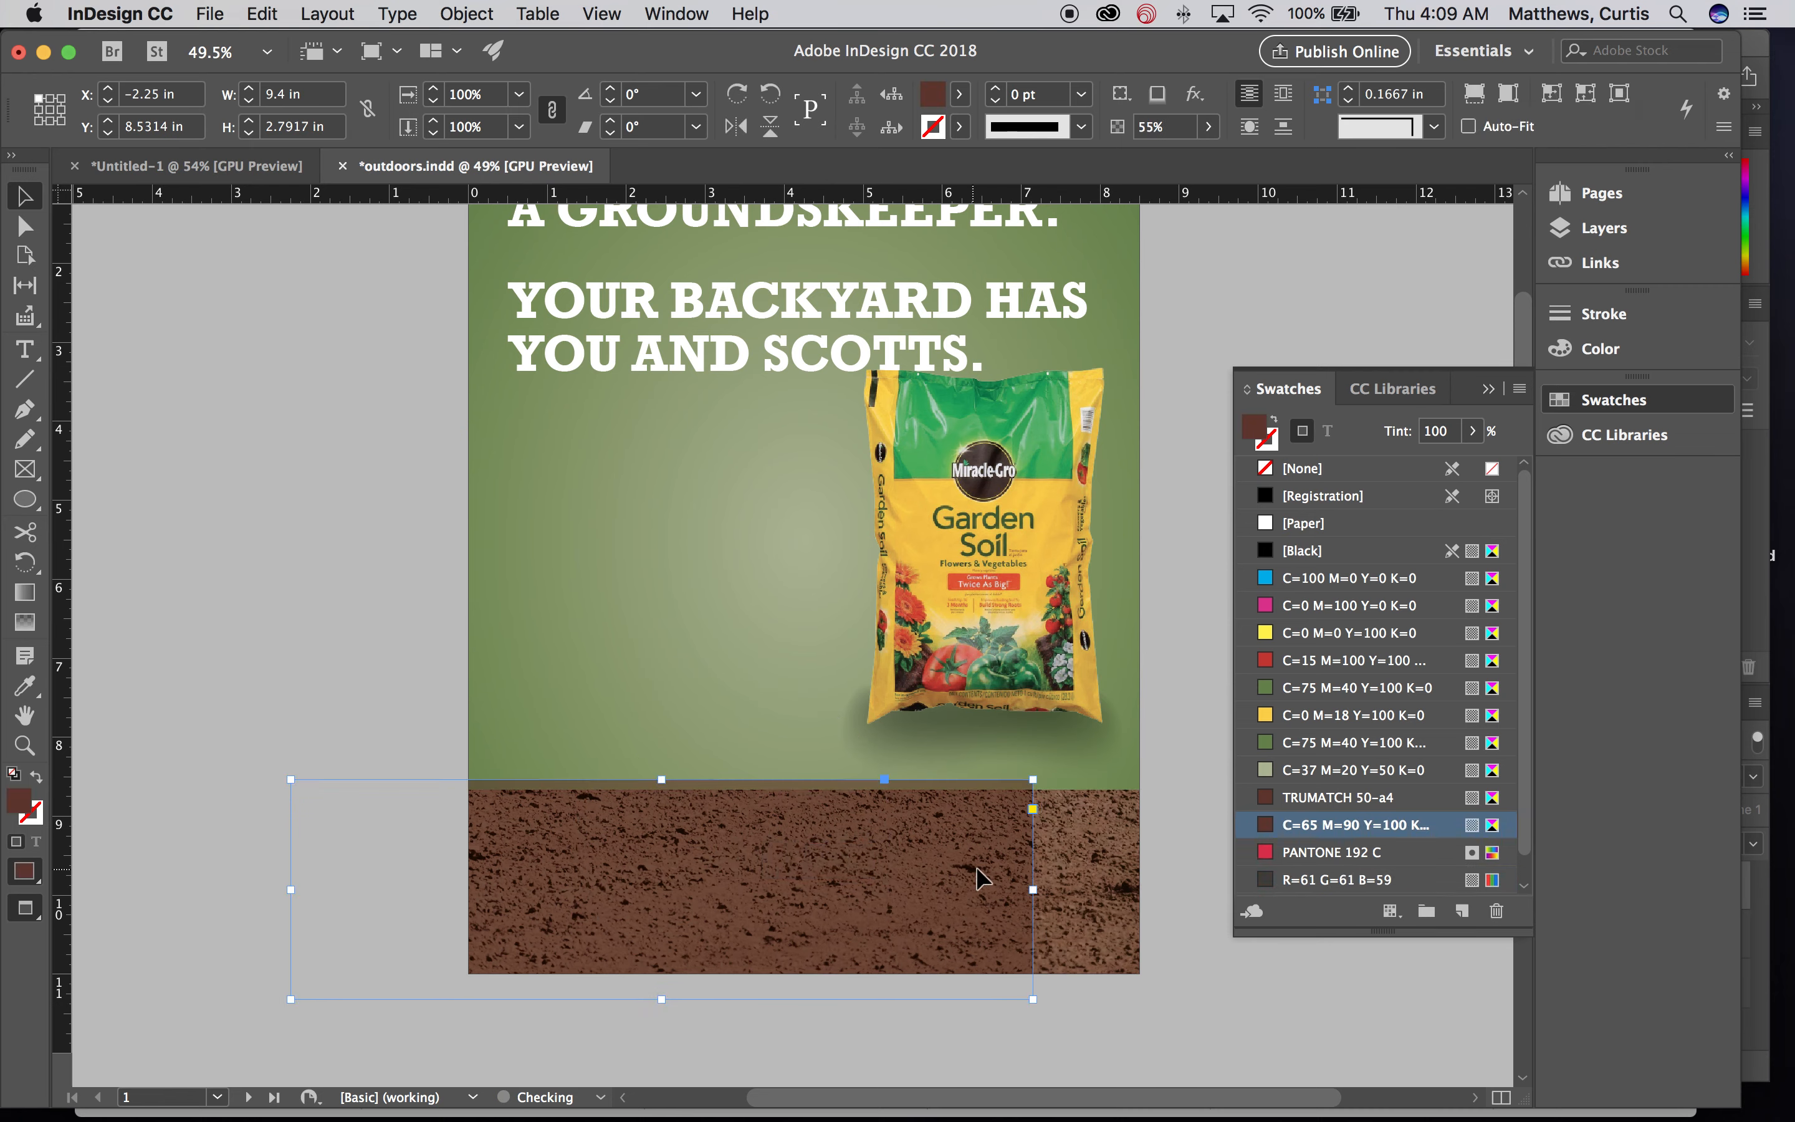
pyautogui.moveTo(954, 868); pyautogui.dragTo(857, 869)
pyautogui.moveTo(1023, 875); pyautogui.dragTo(904, 874)
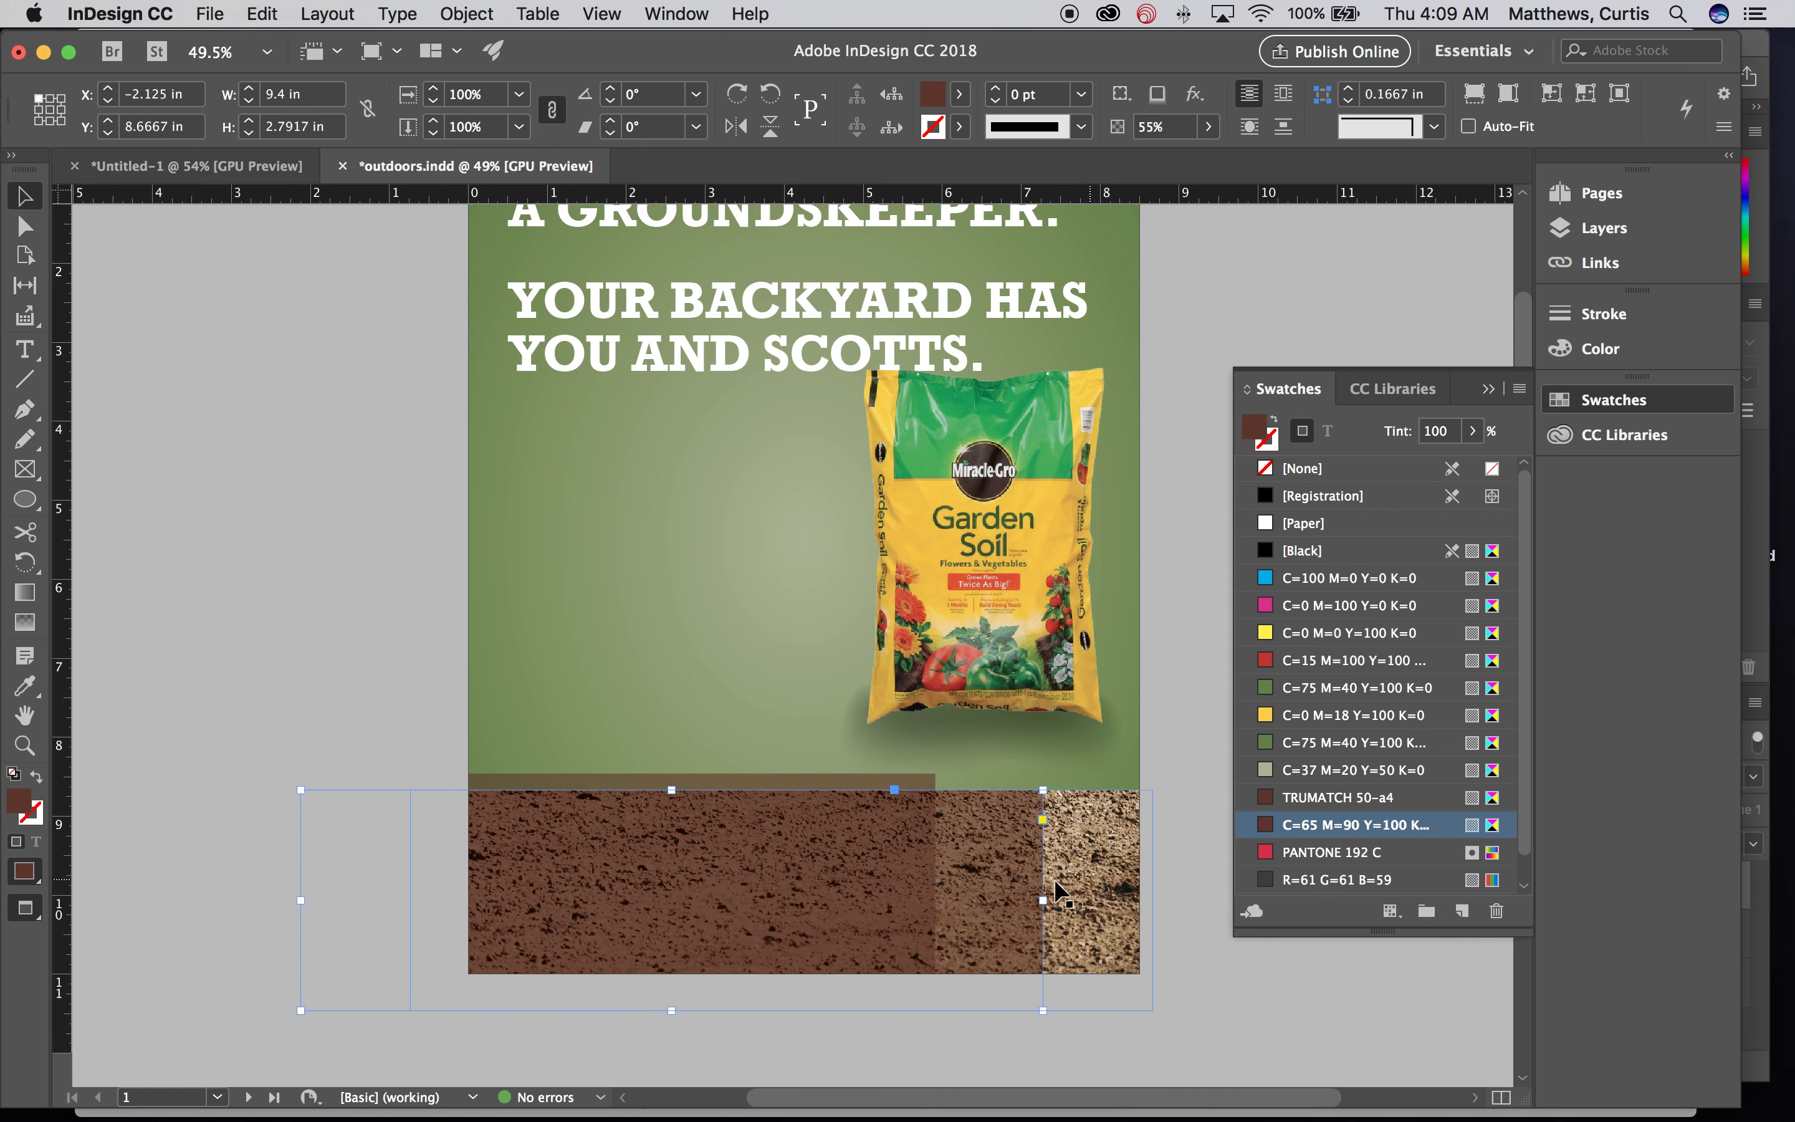
# Set the blending mode of the brown overlay at X -2.125 in to Multiply, keeping 55% opacity.
pyautogui.click(467, 14)
pyautogui.moveTo(504, 479)
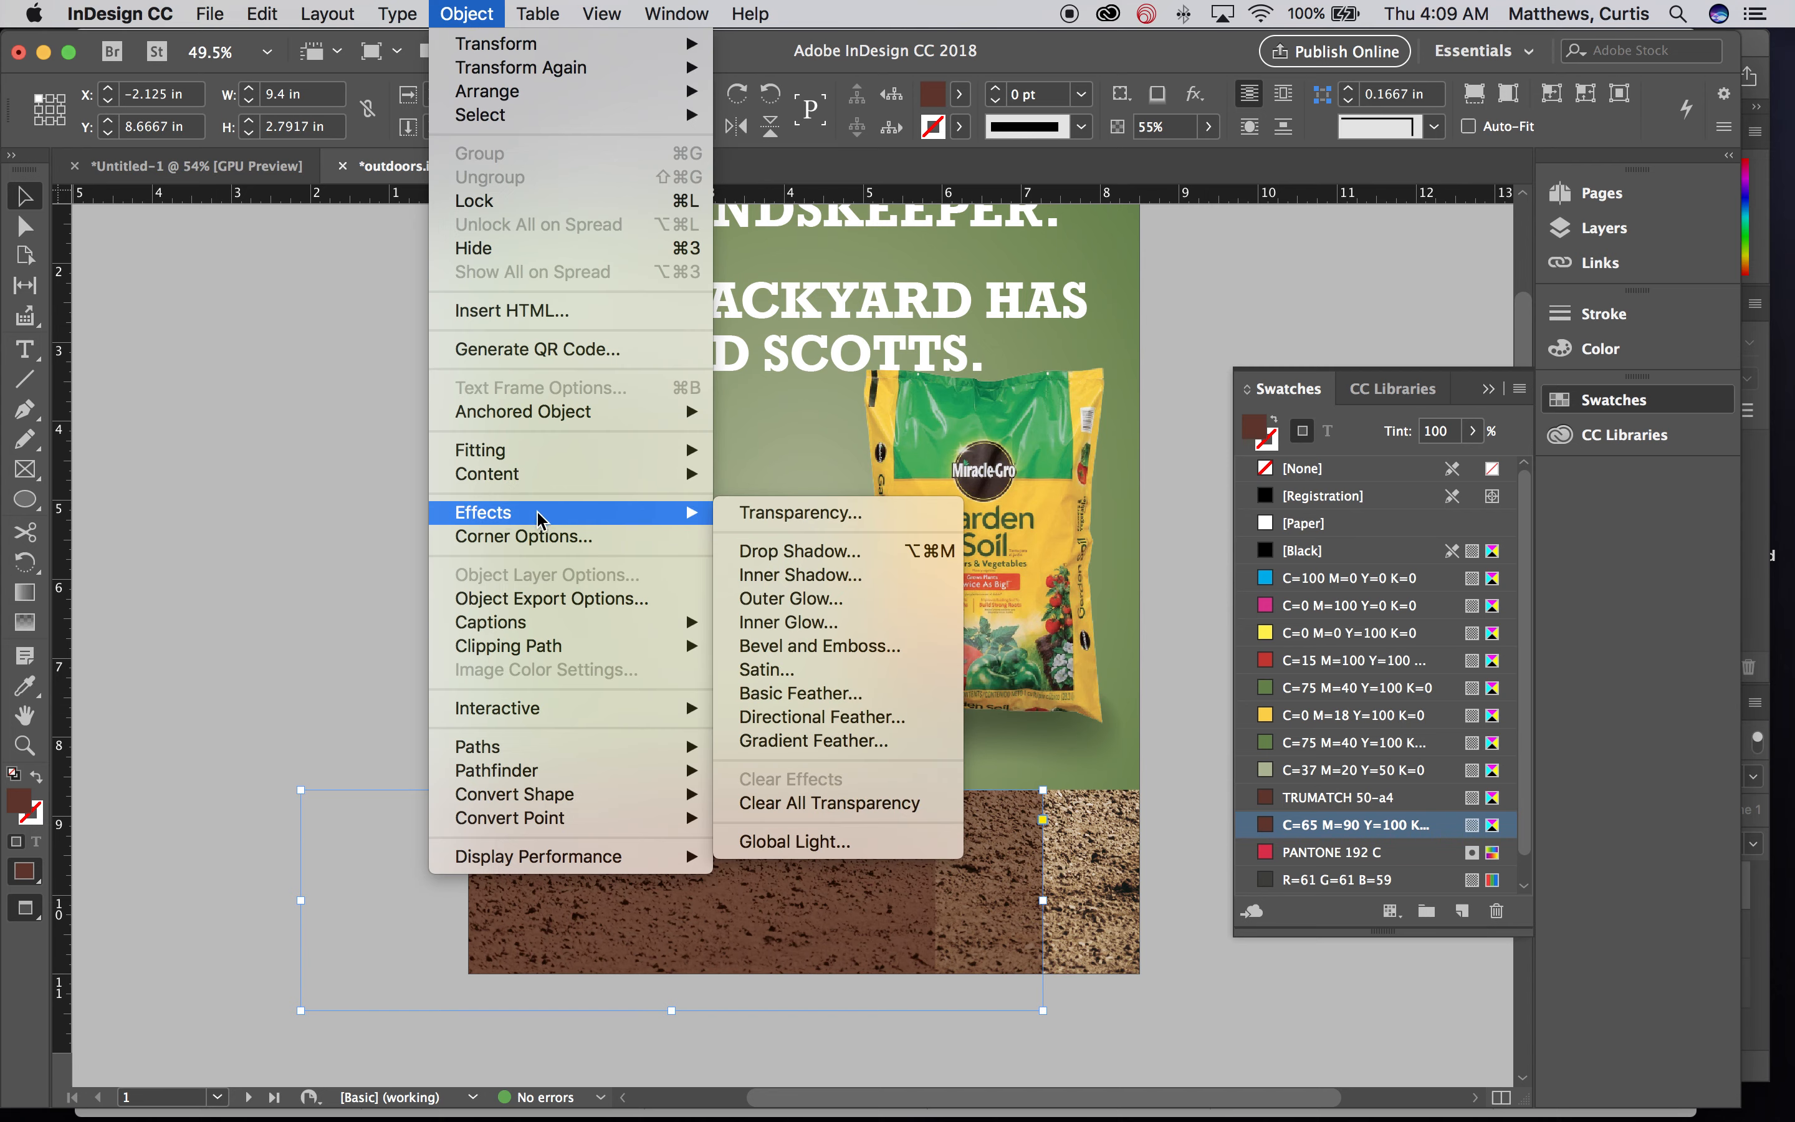
pyautogui.click(786, 511)
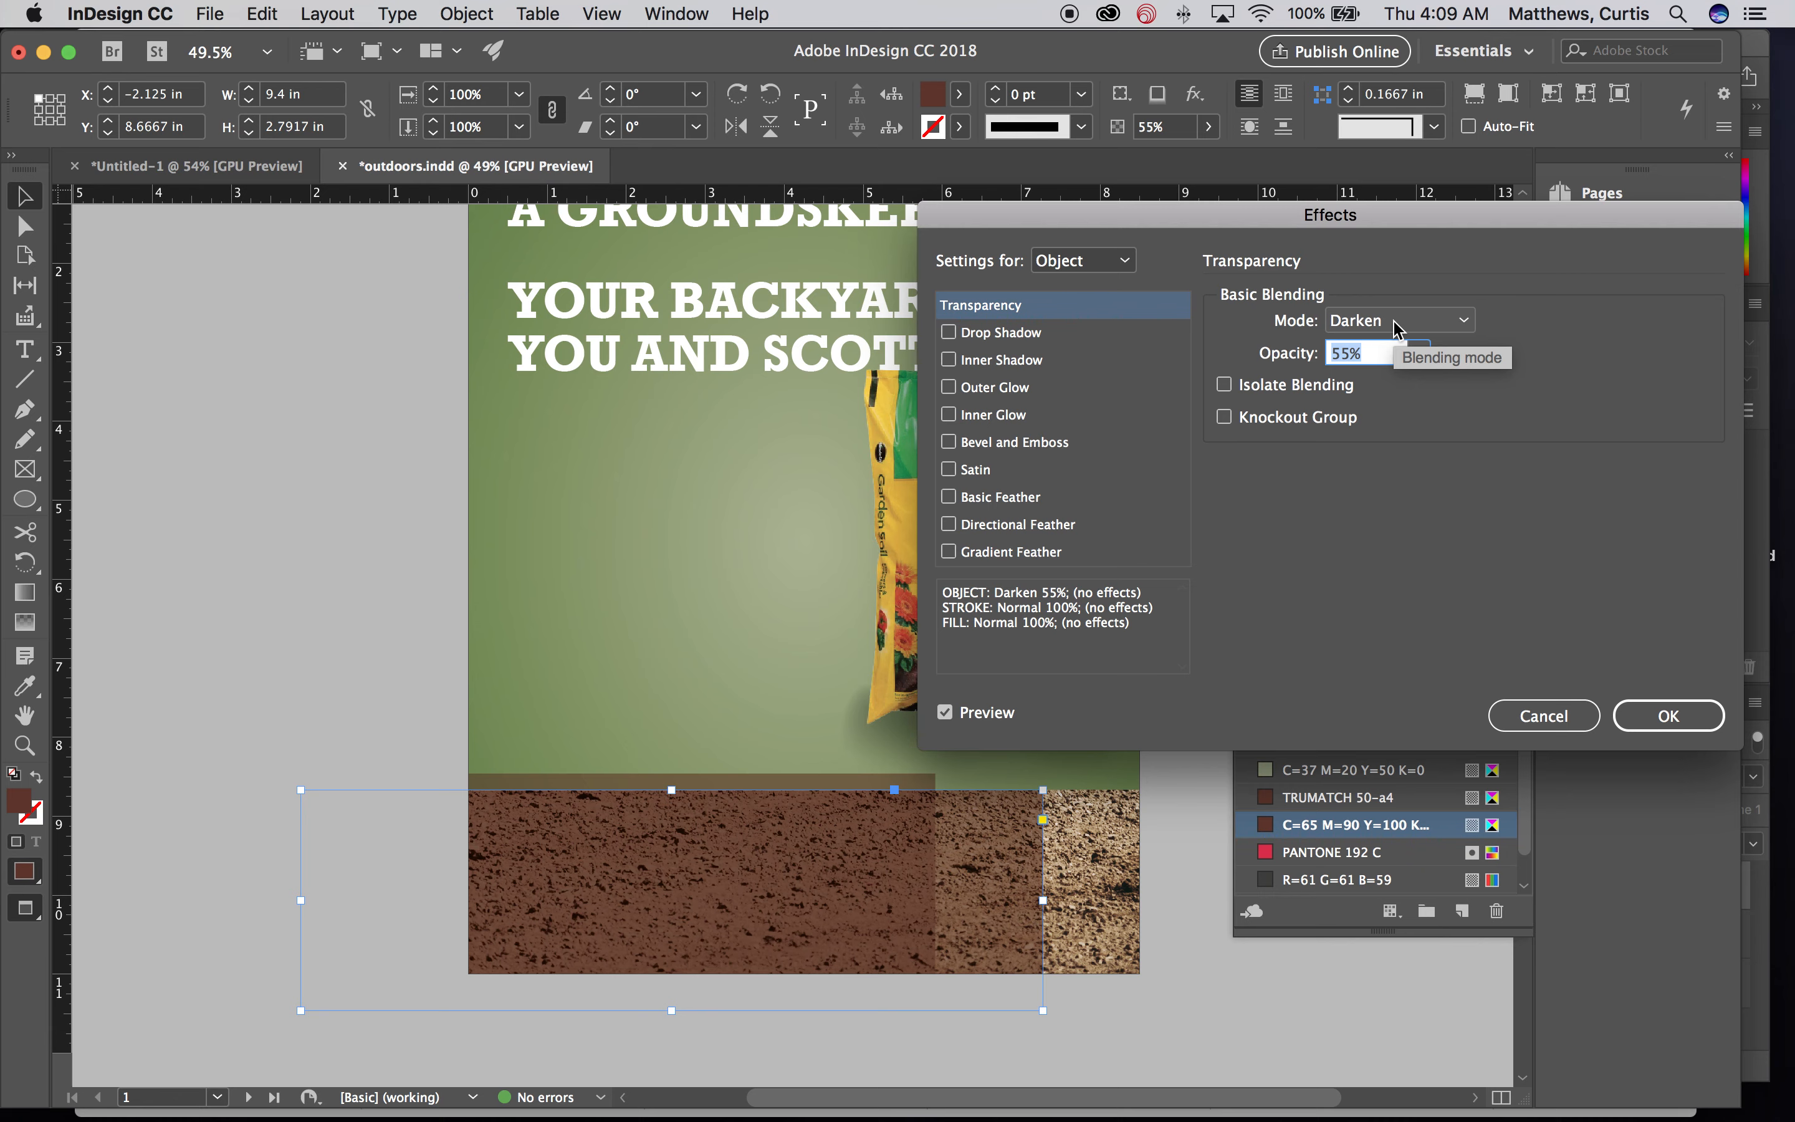
pyautogui.click(1394, 321)
pyautogui.click(1395, 382)
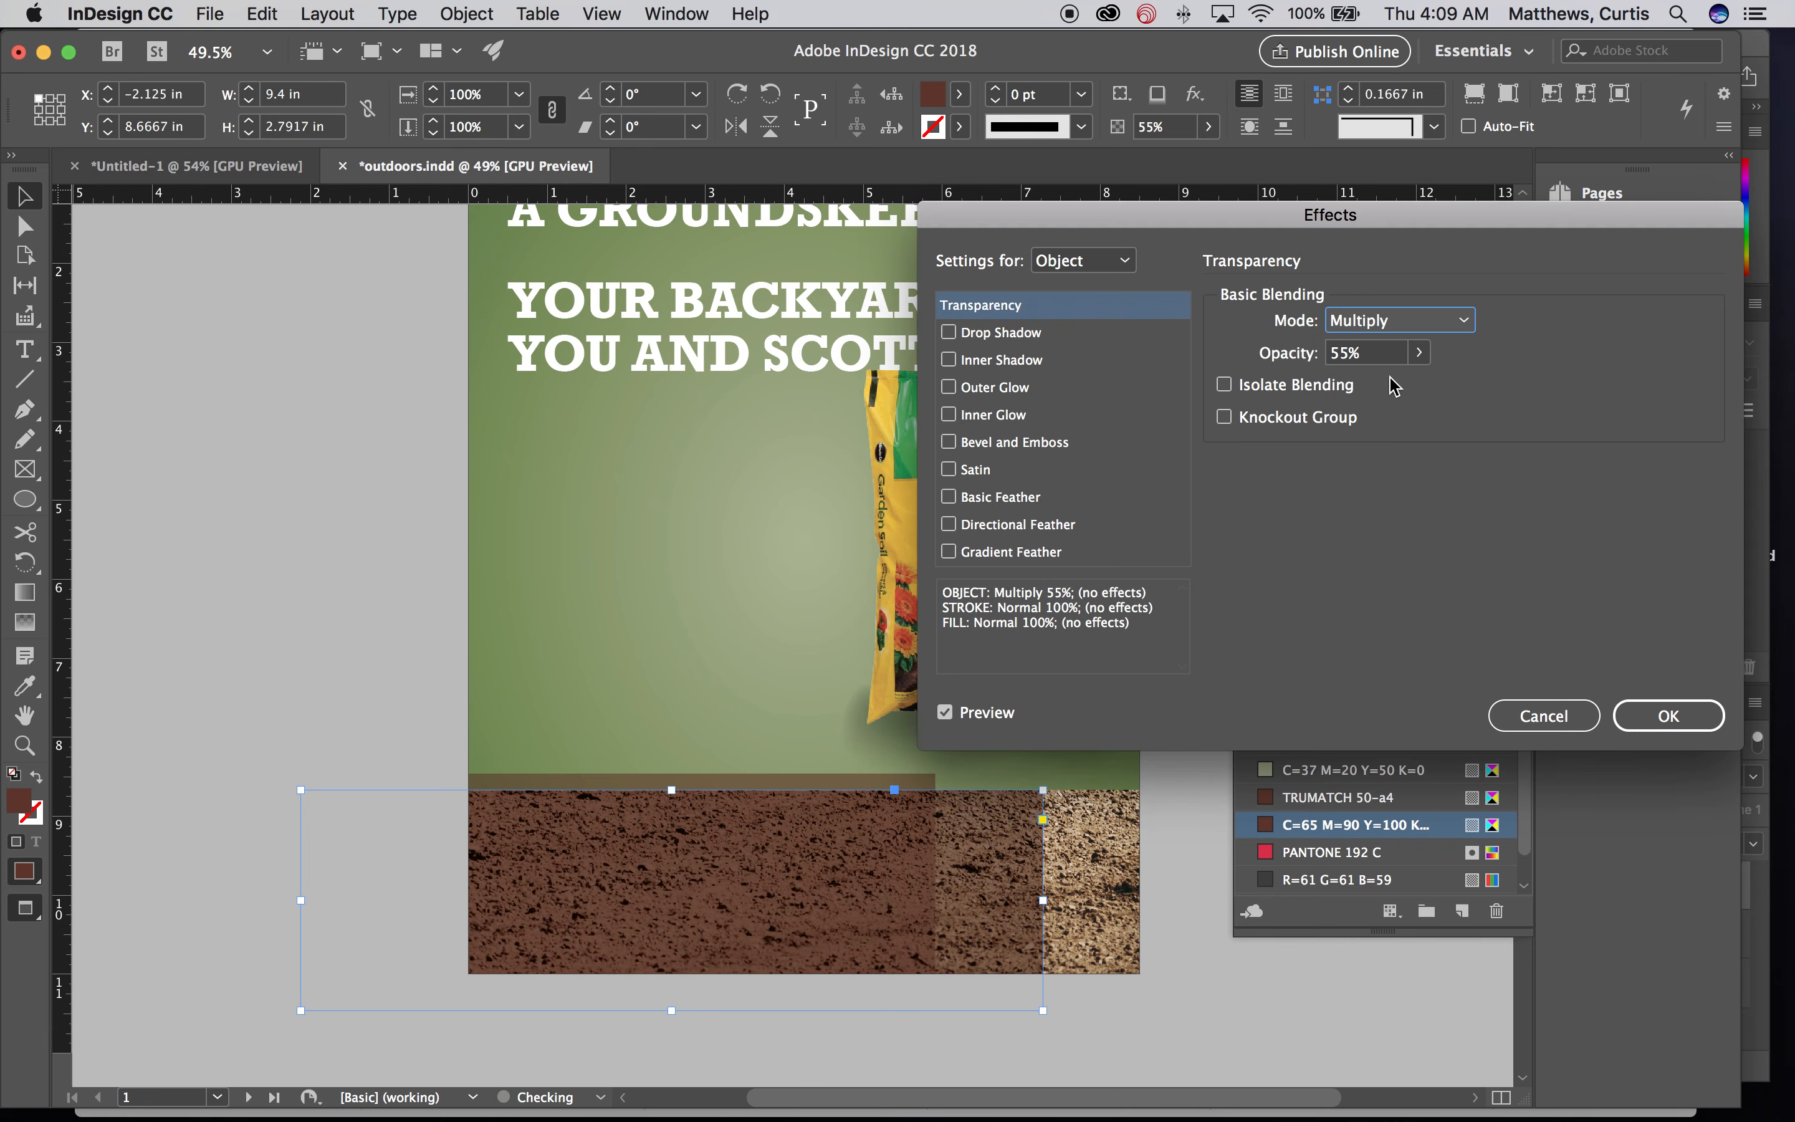
pyautogui.click(1666, 715)
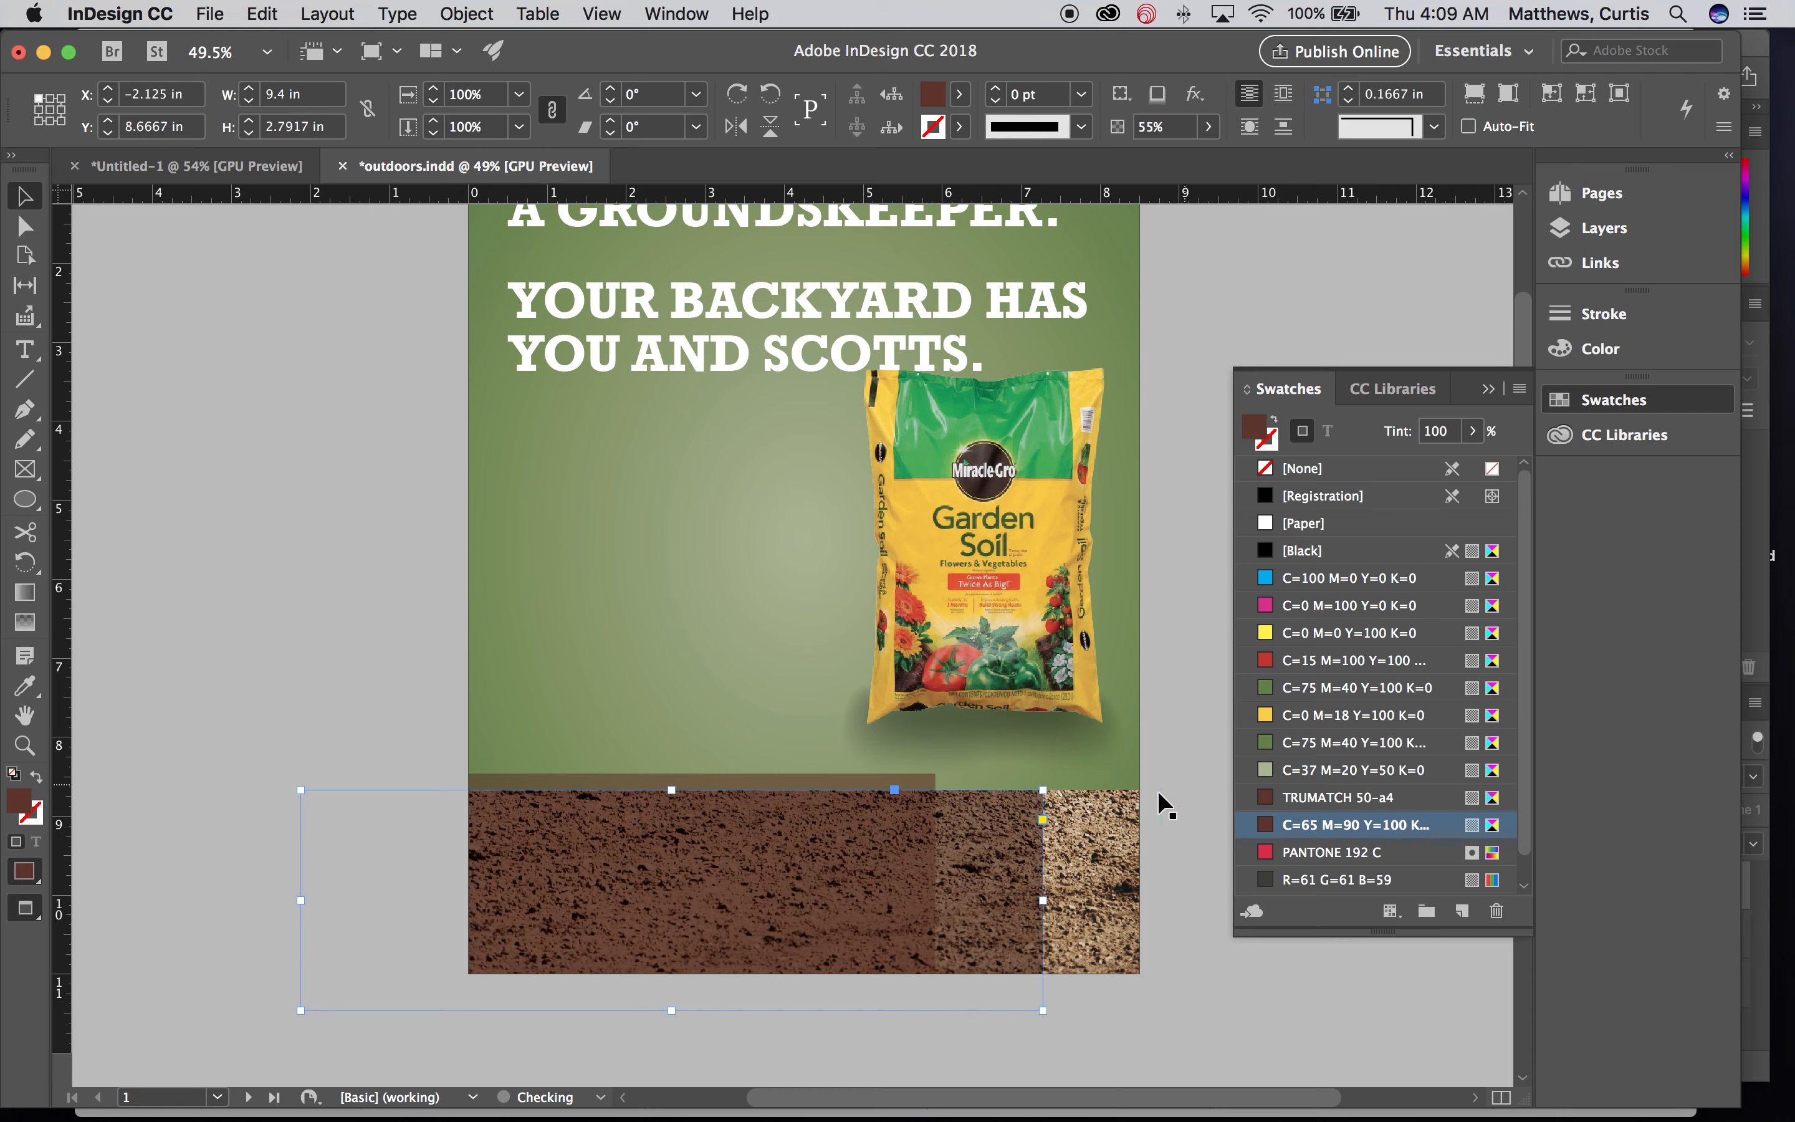
# Move the Multiply overlay right to X about -0.9 in, align the other overlay over the full ground area, and deselect.
pyautogui.click(1177, 839)
pyautogui.moveTo(983, 875); pyautogui.dragTo(1084, 887)
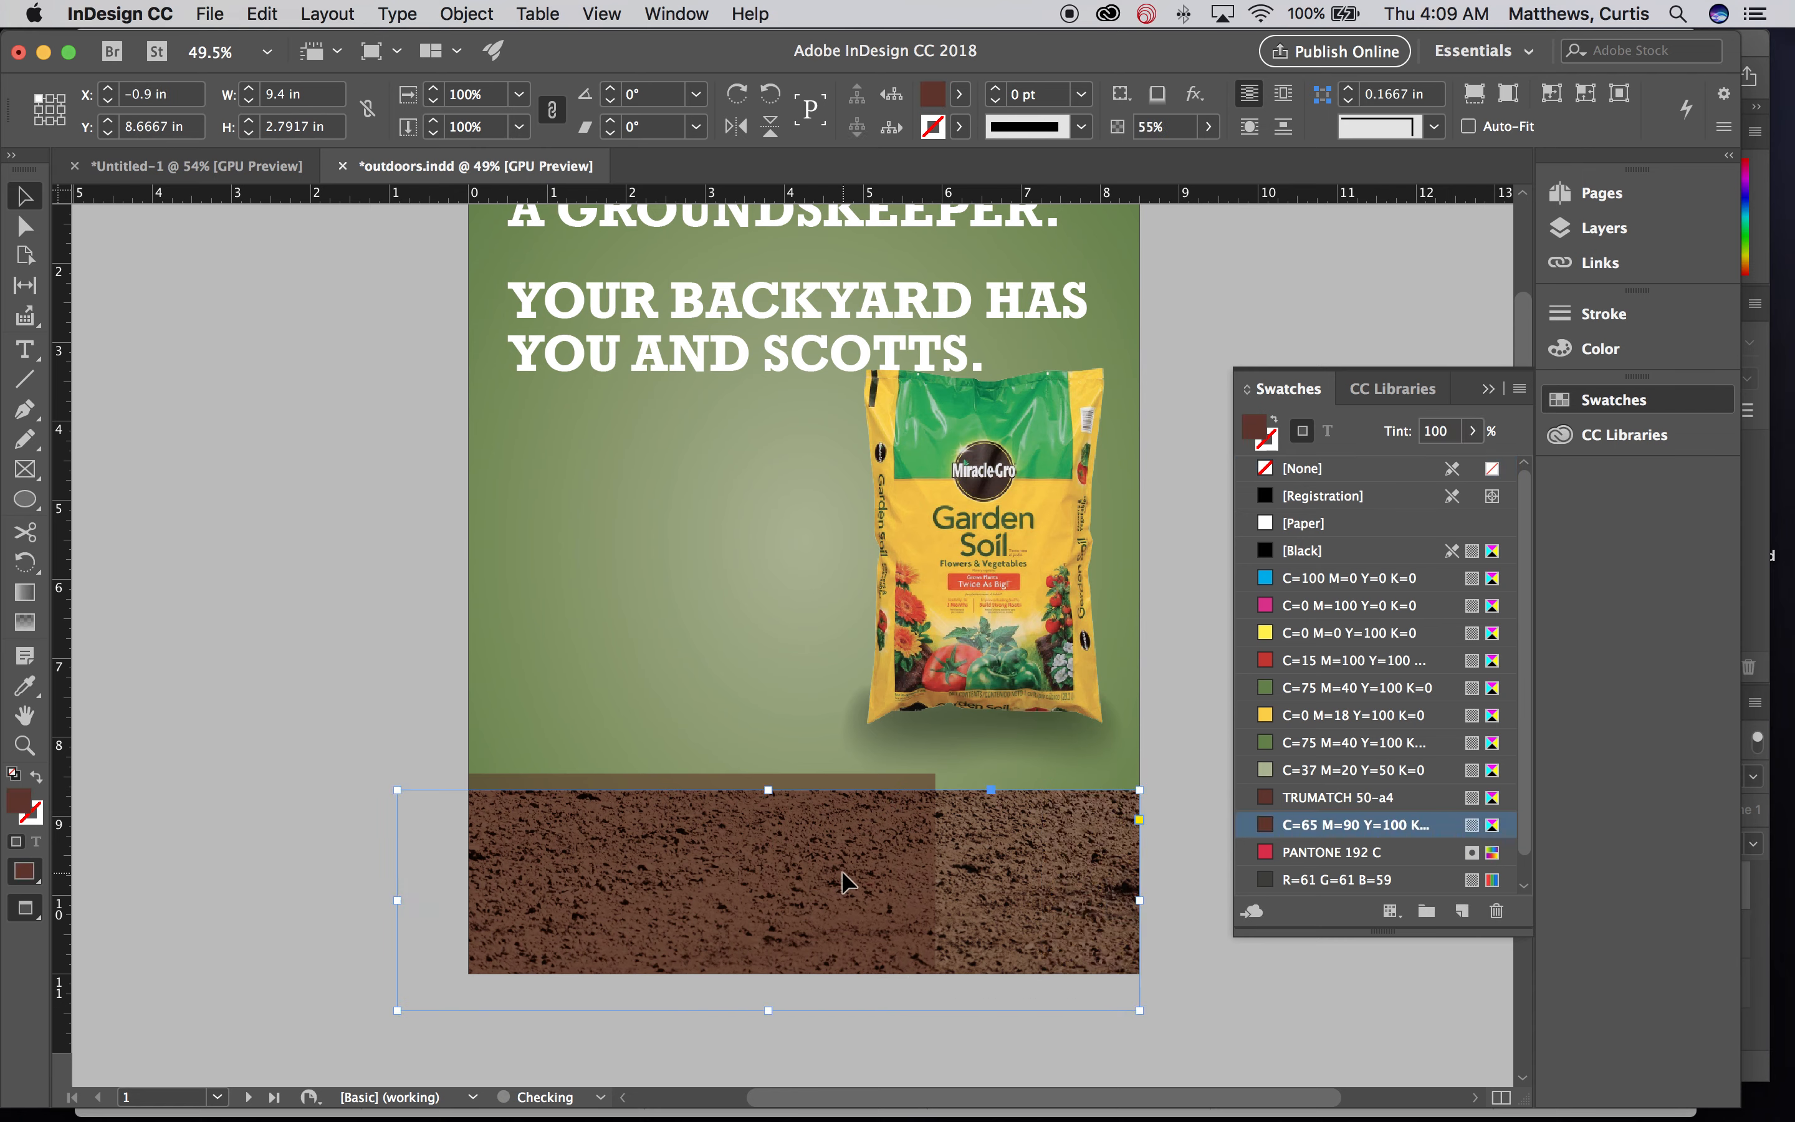
pyautogui.click(563, 1036)
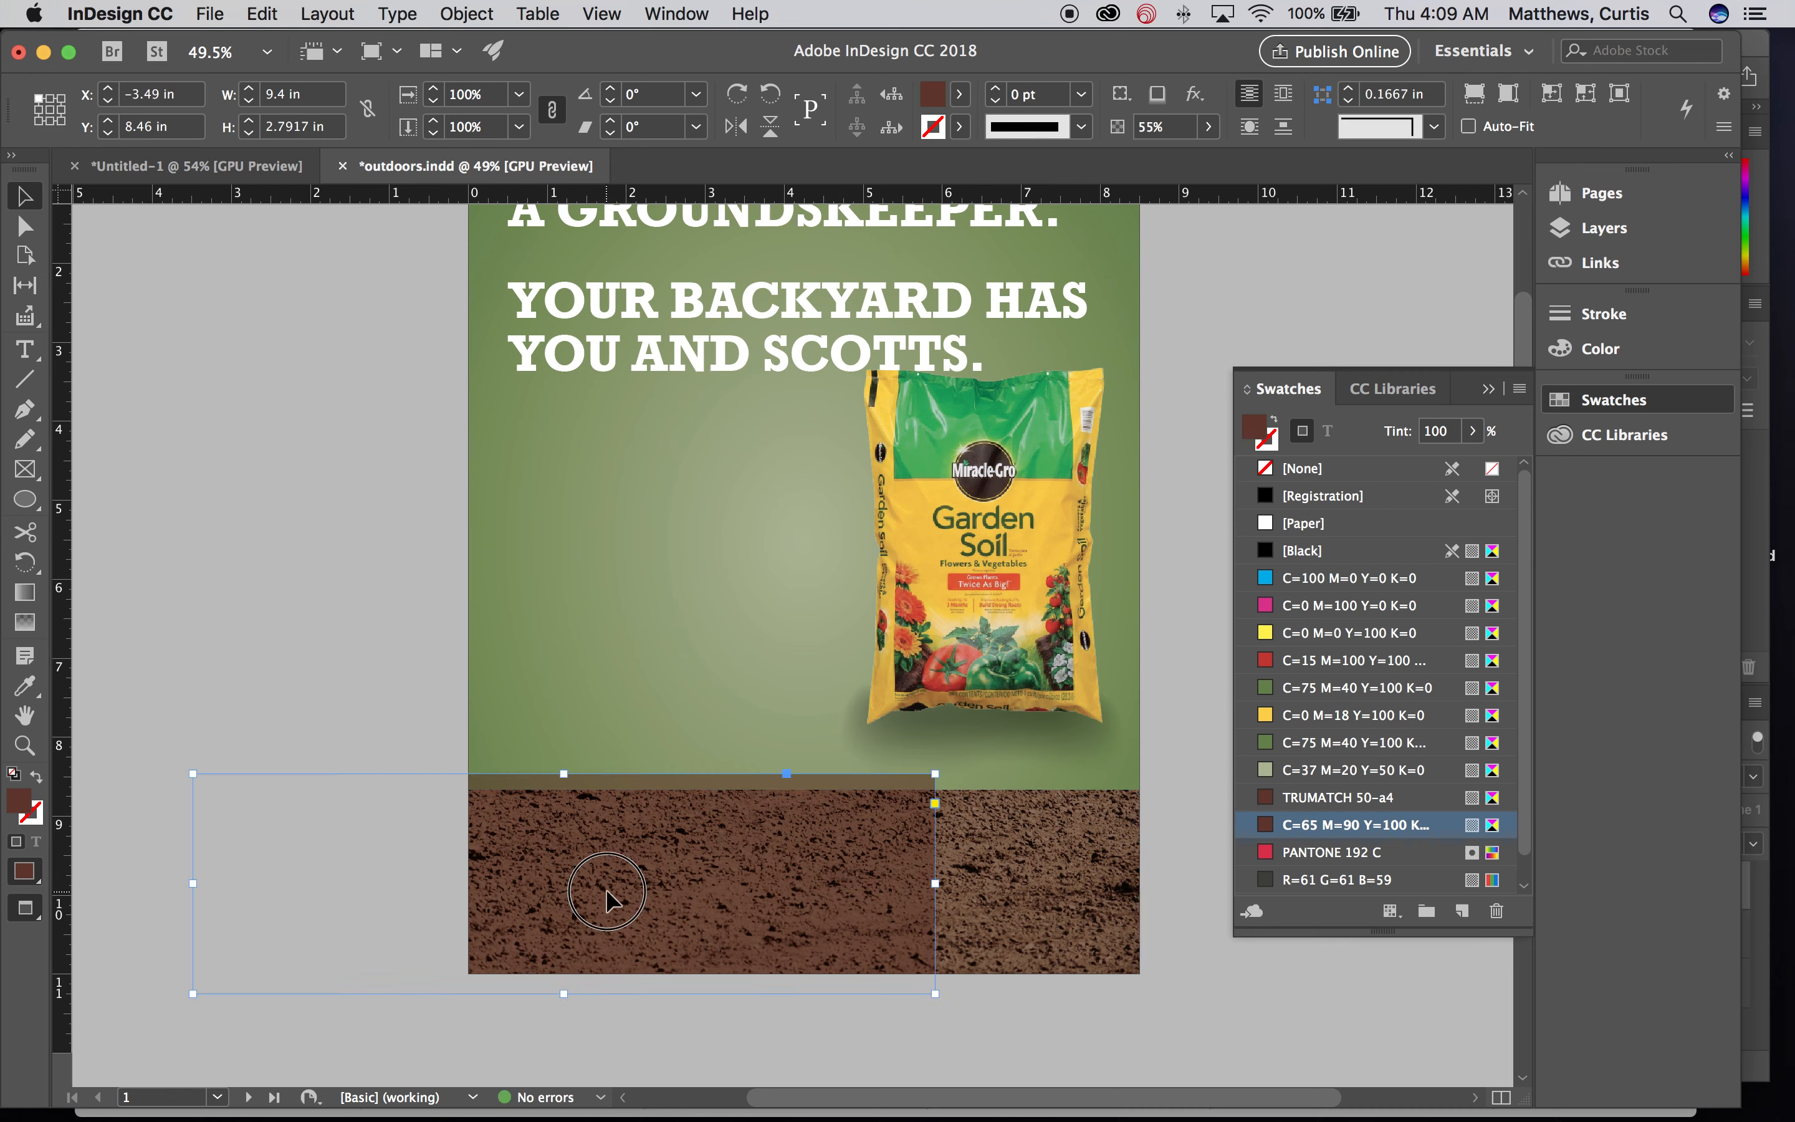
pyautogui.moveTo(768, 904); pyautogui.dragTo(828, 918)
pyautogui.click(1179, 714)
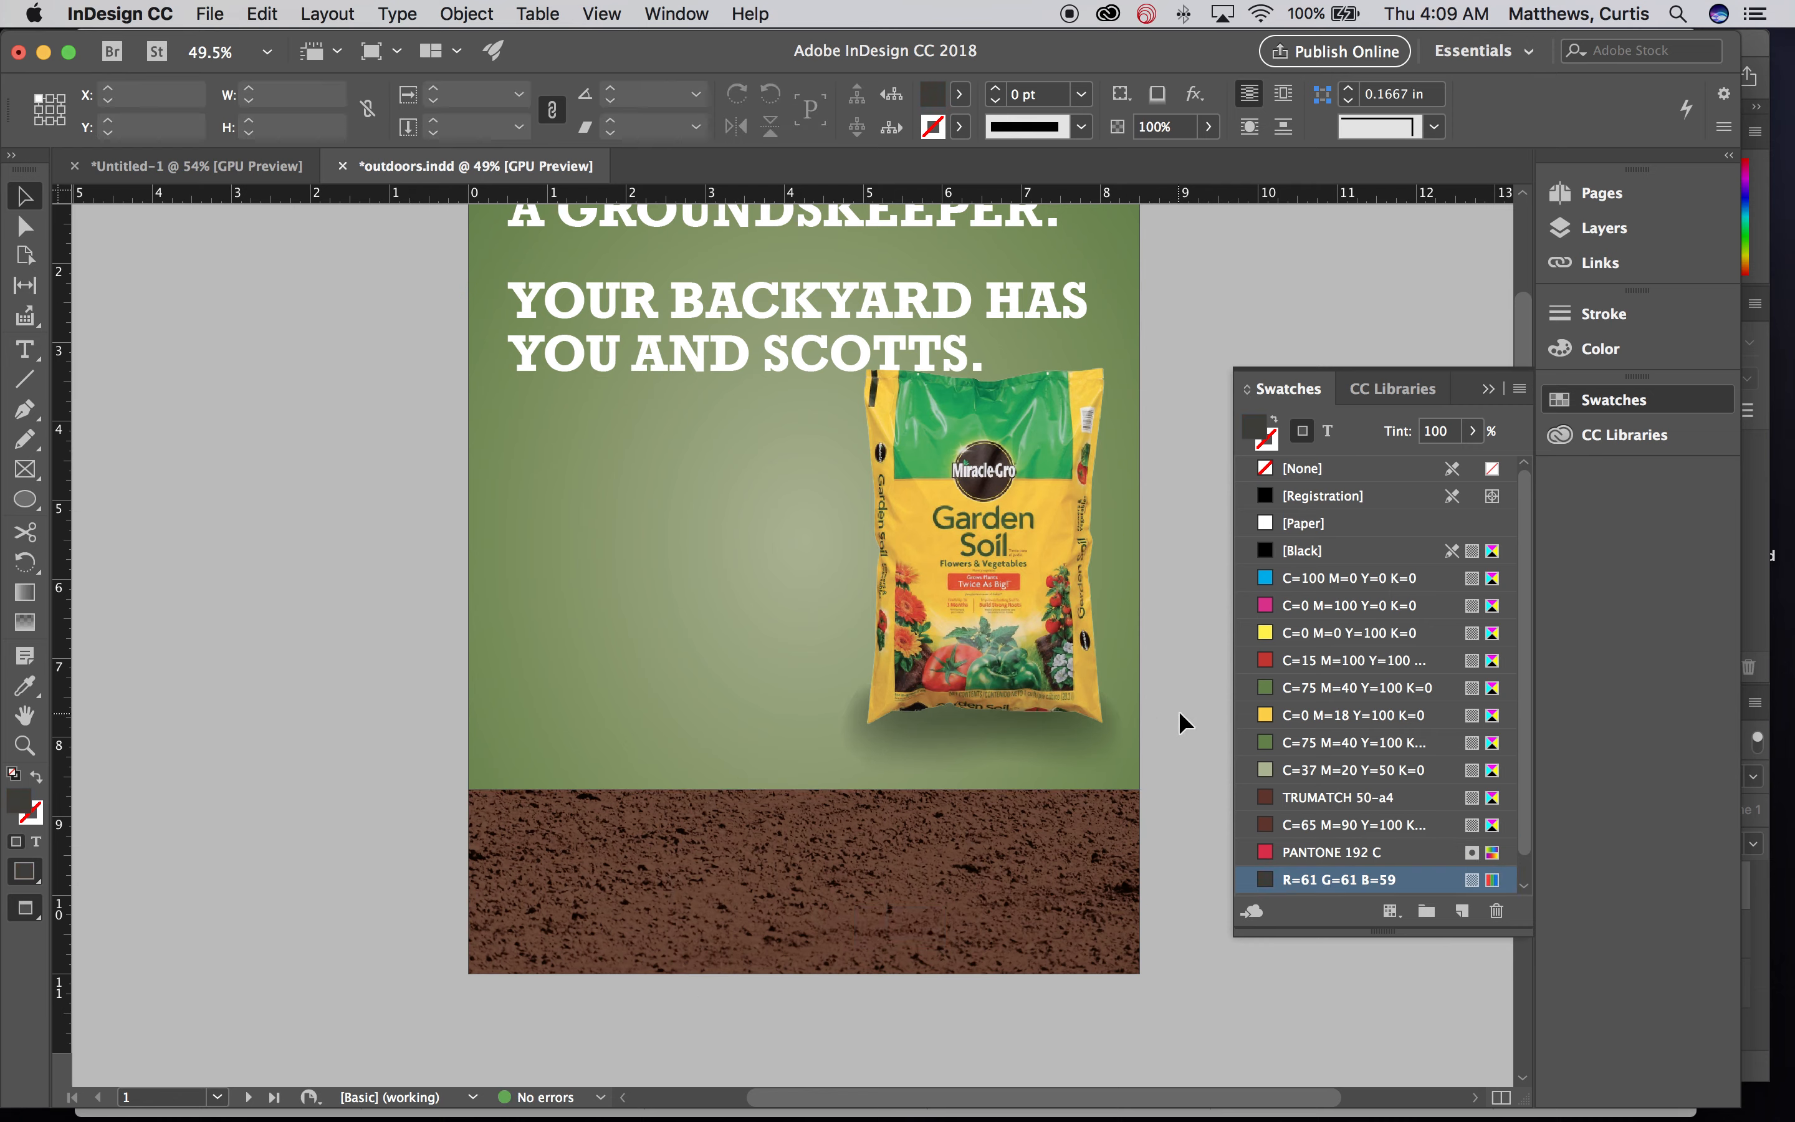
pyautogui.click(665, 477)
pyautogui.press('super+Tab')
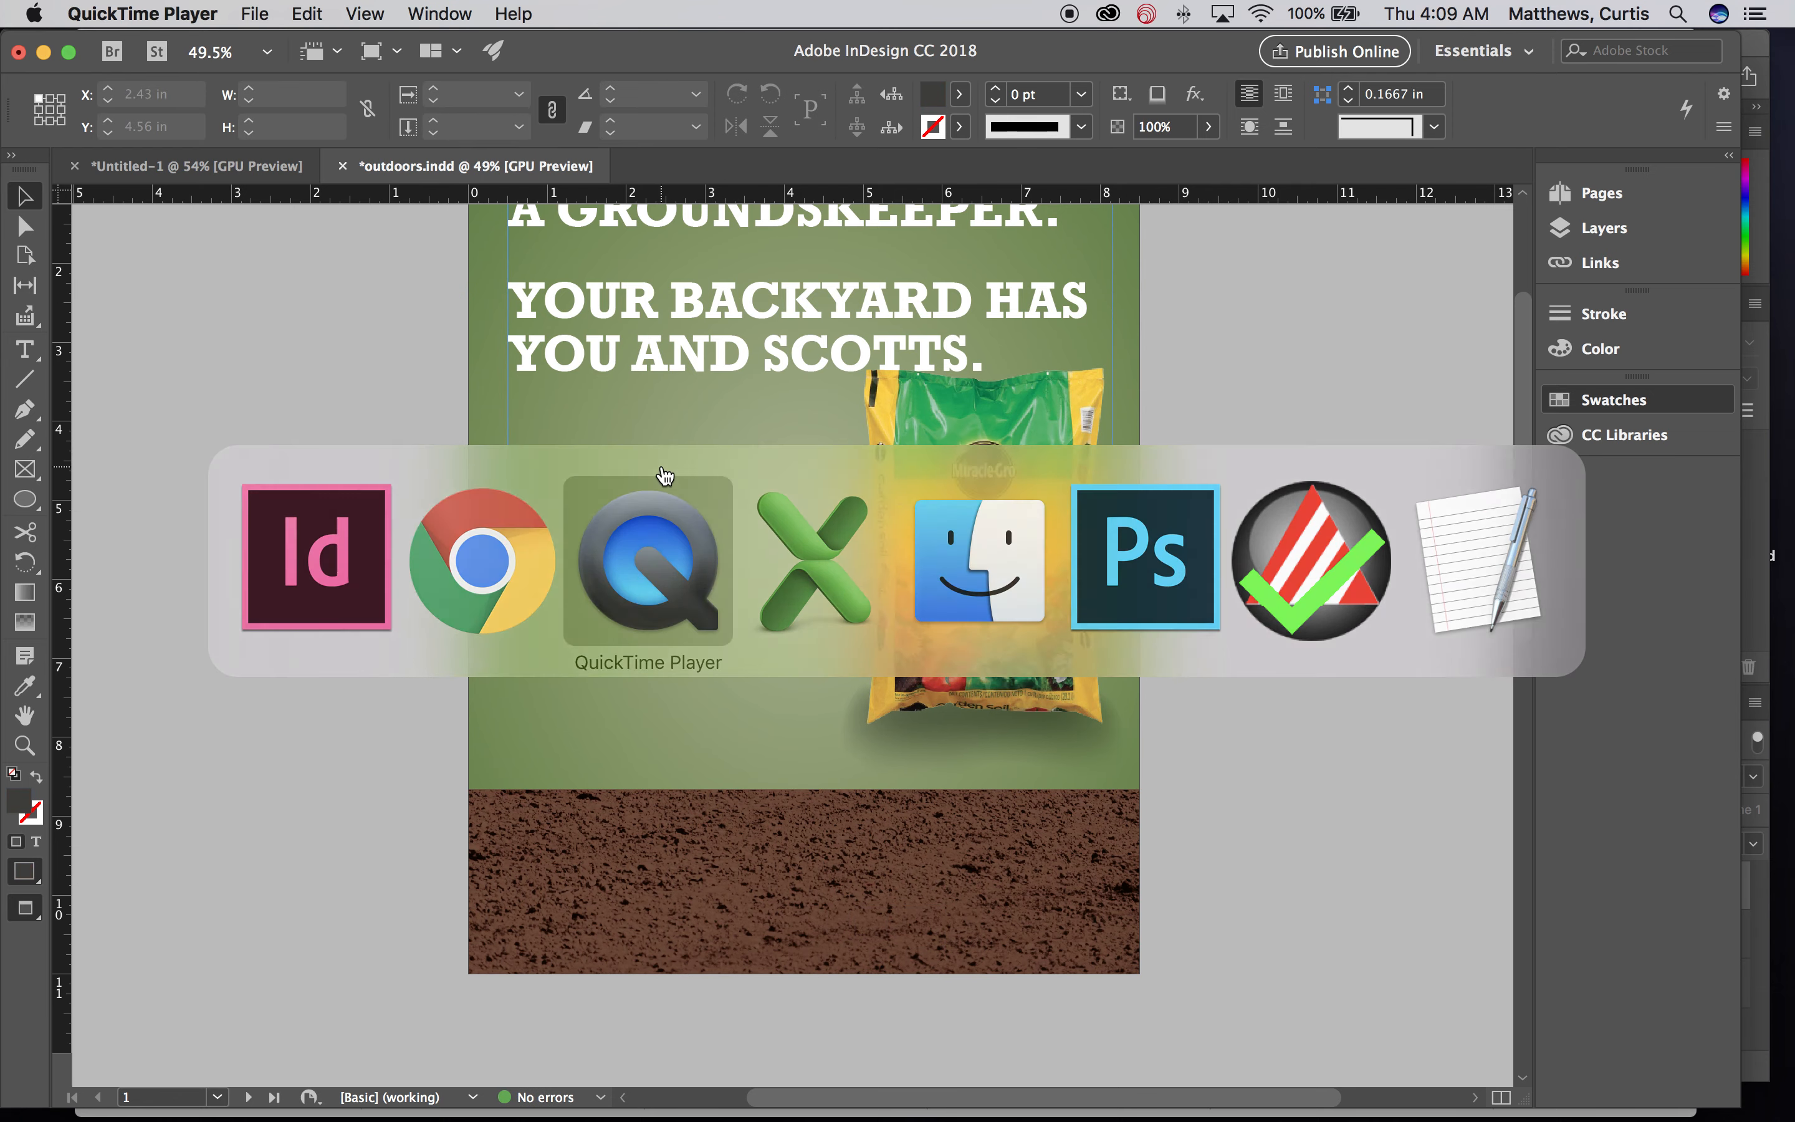
pyautogui.press('super+q')
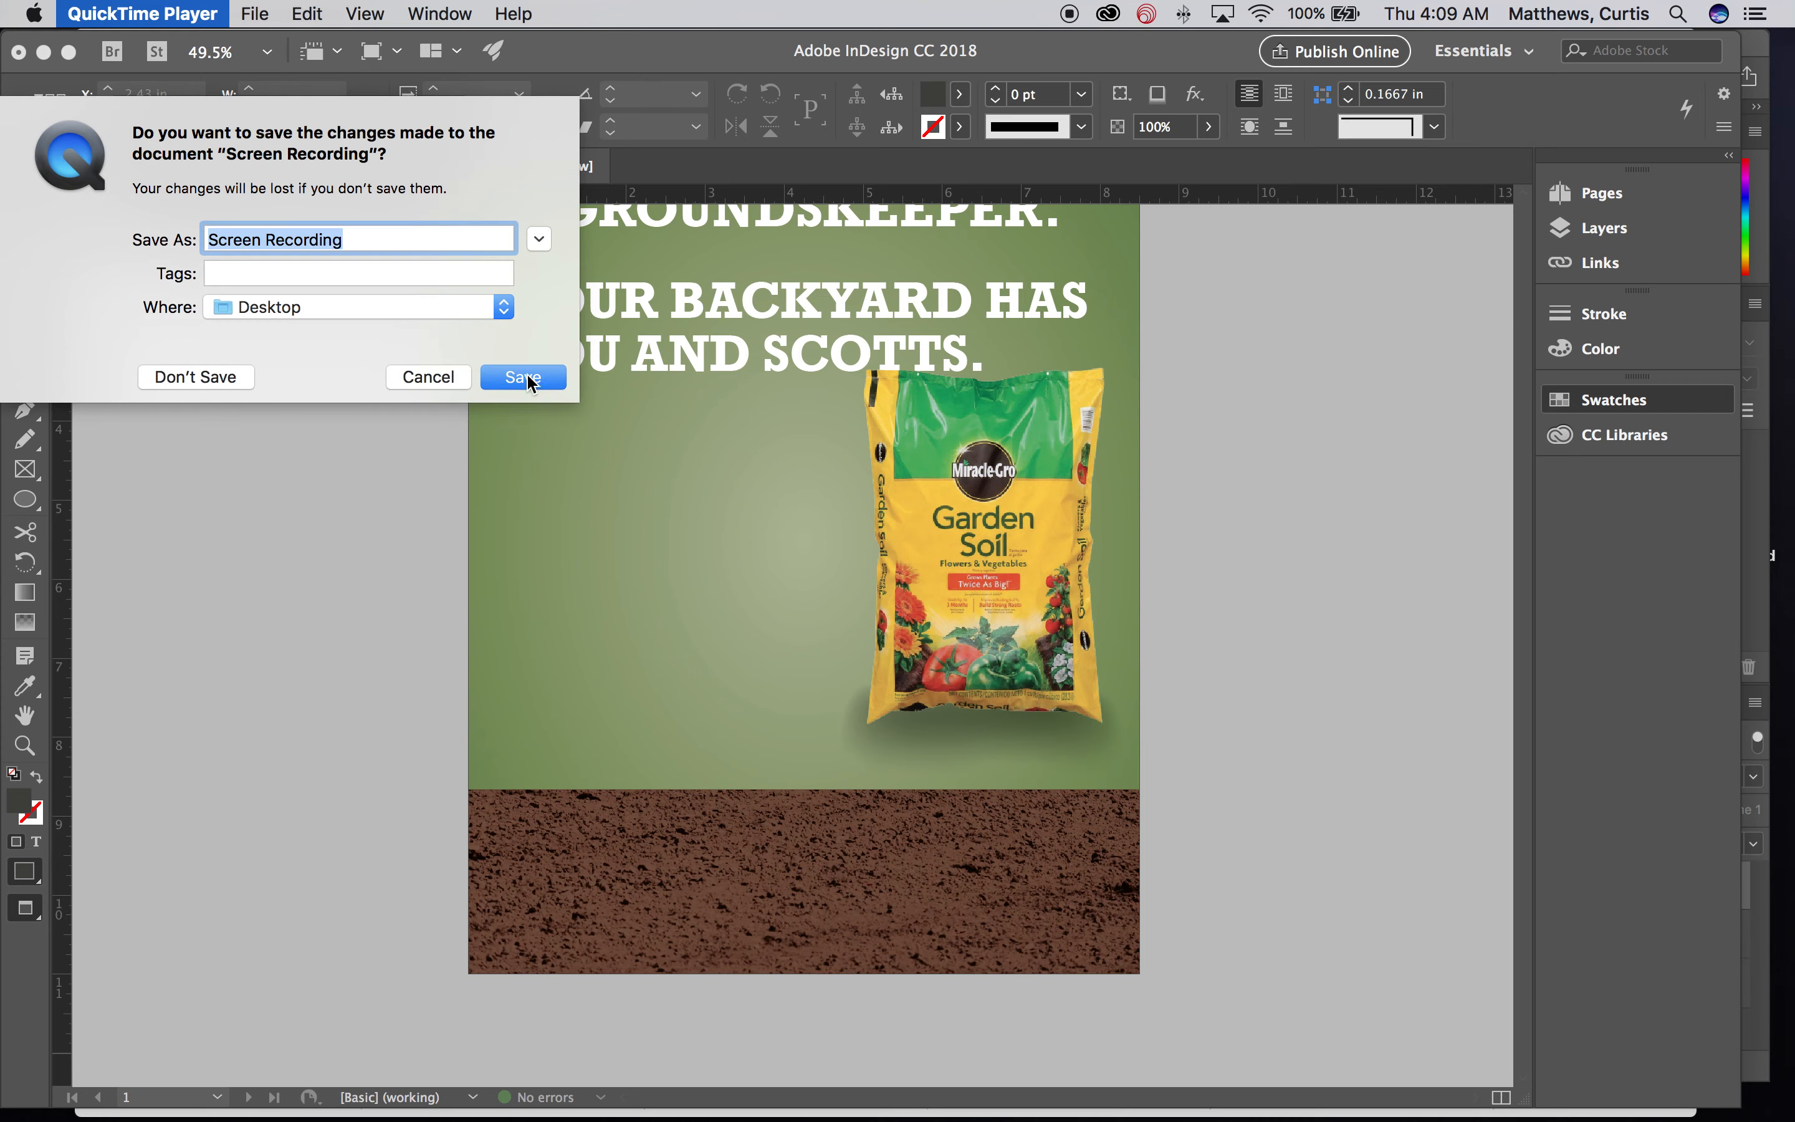